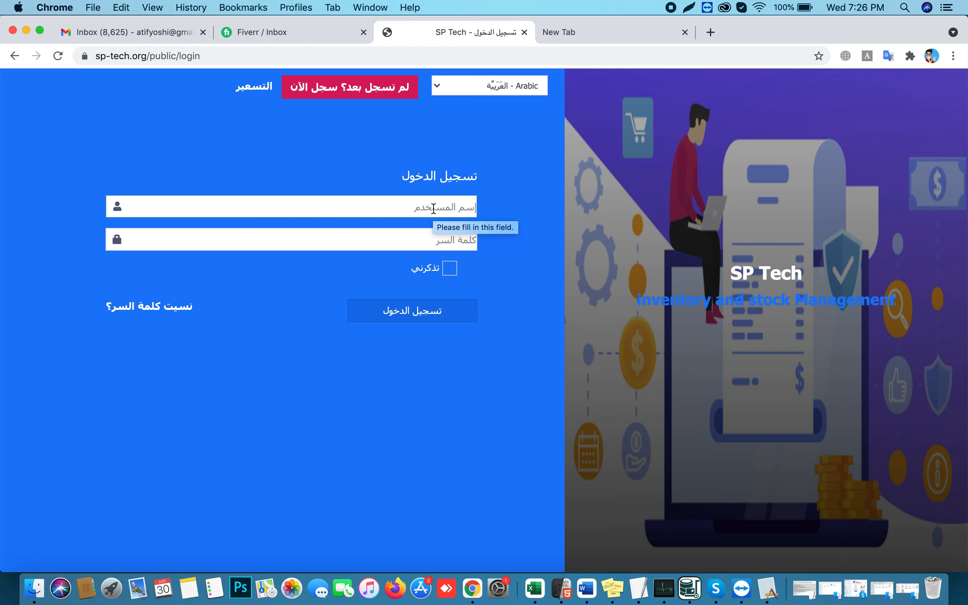
Sign in with the admin credentials and open the Superadmin dashboard
{"action": "type", "text": "superadmin"}
{"action": "key", "text": "Tab"}
{"action": "type", "text": "••••••"}
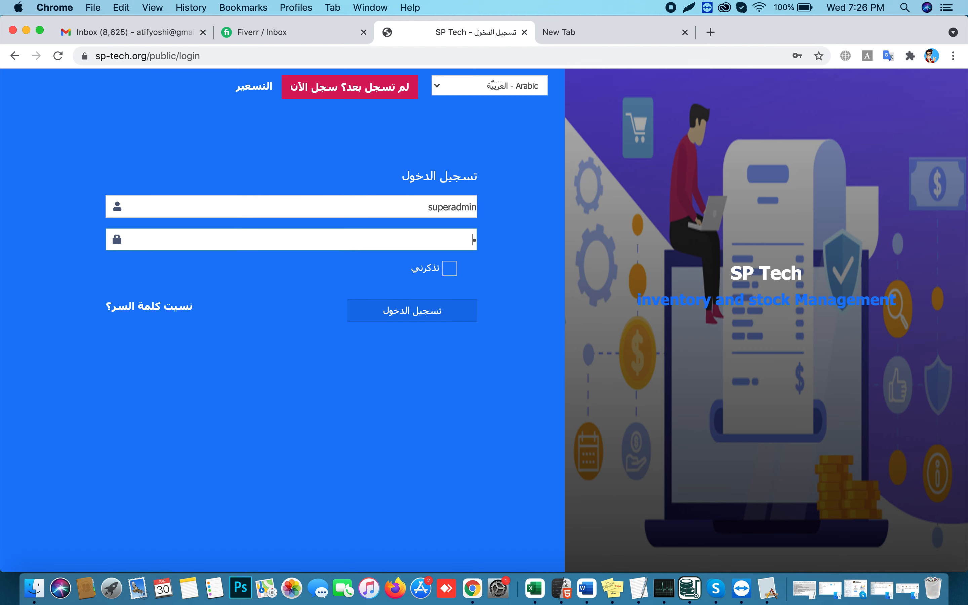
{"action": "key", "text": "Return"}
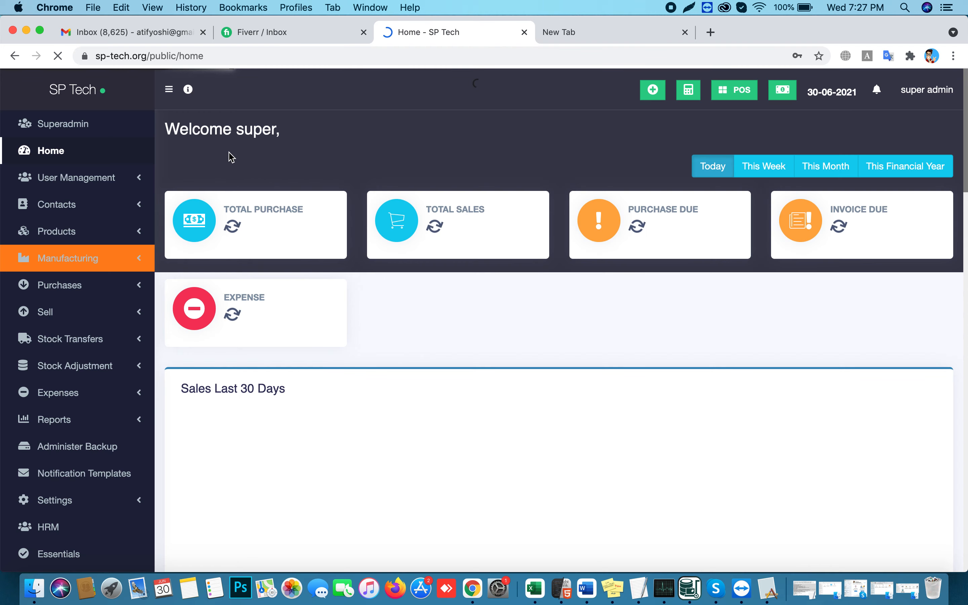
{"action": "left_click", "coordinate": [495, 248]}
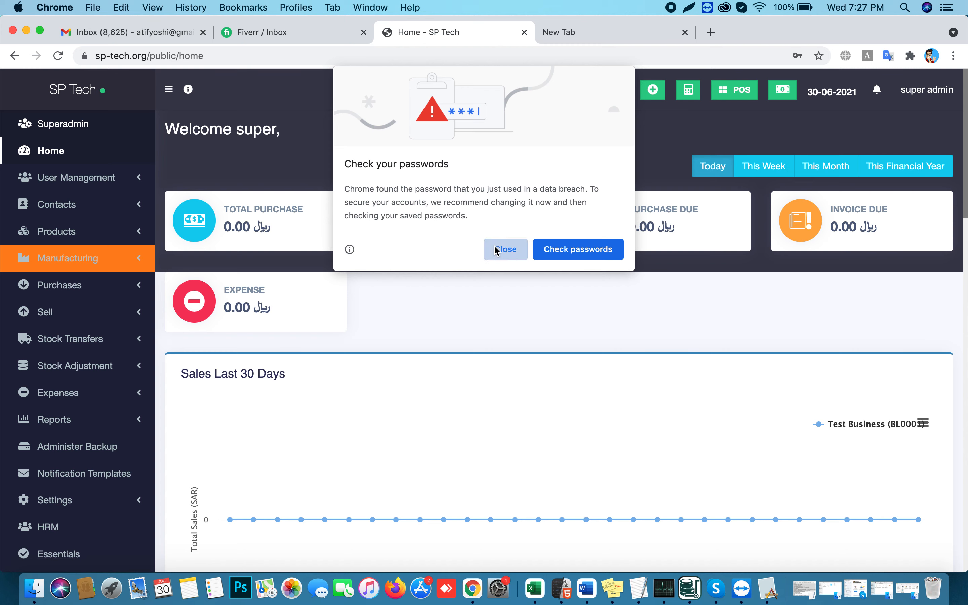
{"action": "left_click", "coordinate": [83, 126]}
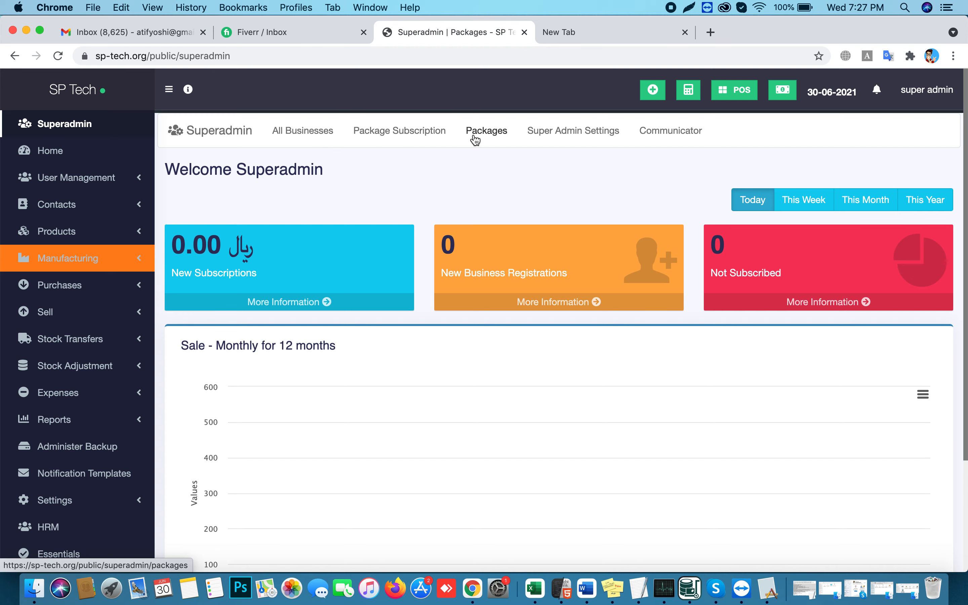
Sign out, view the pricing page, and return to the login page
{"action": "left_click", "coordinate": [928, 90]}
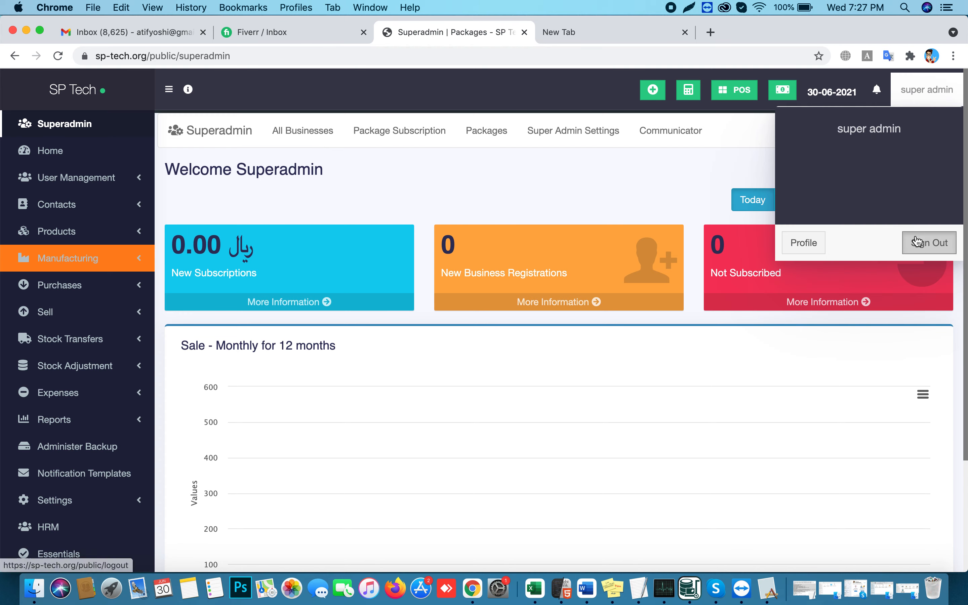
{"action": "left_click", "coordinate": [929, 242]}
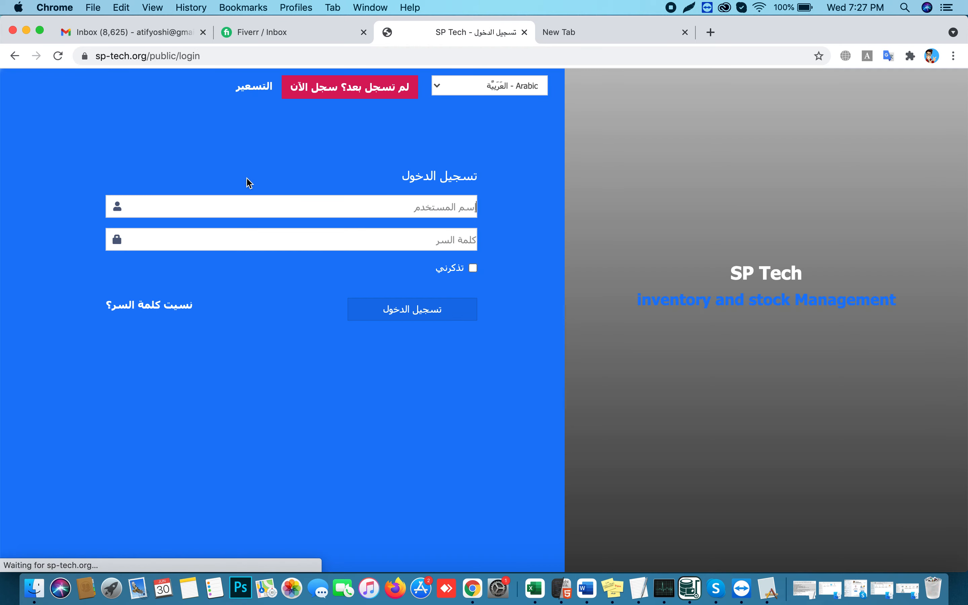
{"action": "left_click", "coordinate": [253, 95]}
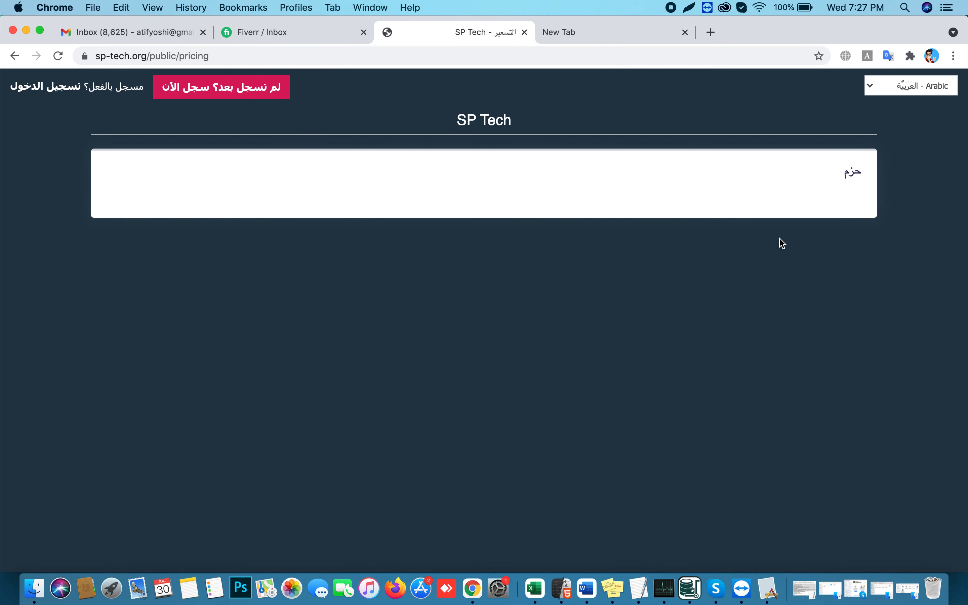
{"action": "left_click", "coordinate": [15, 56]}
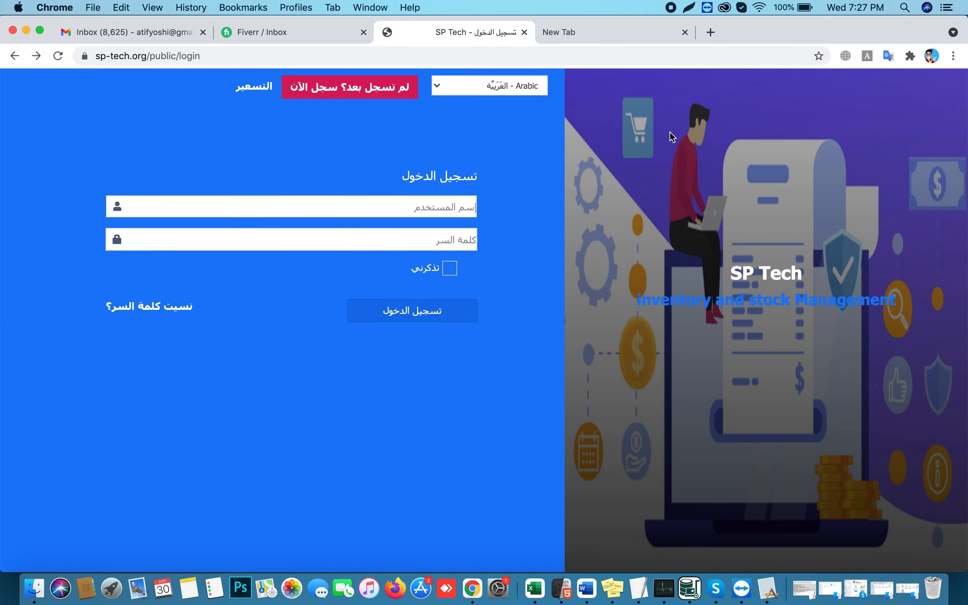
Log back in as admin, dismiss the browser password warning, and reopen Superadmin
{"action": "left_click", "coordinate": [424, 198]}
{"action": "type", "text": "superadmin"}
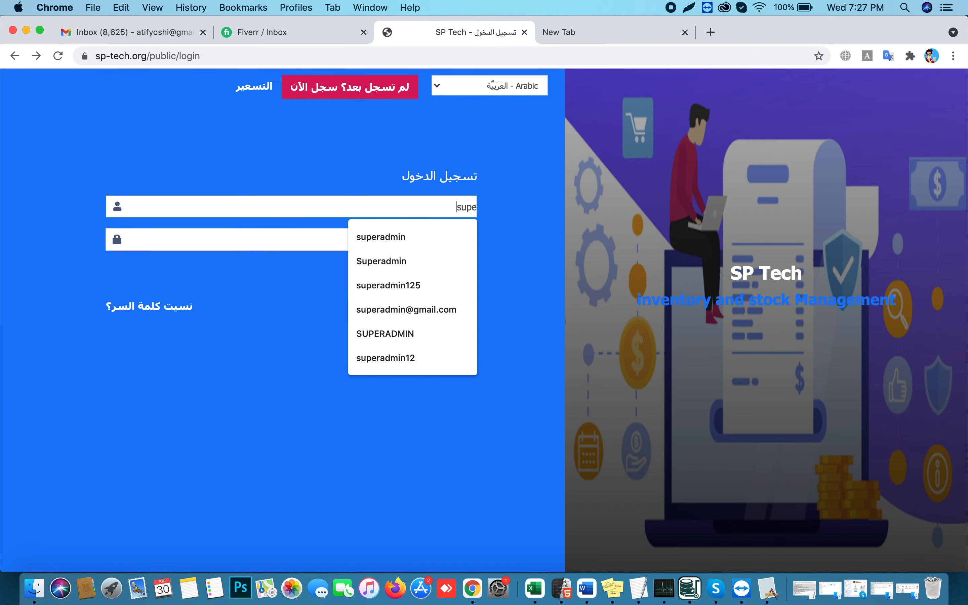
{"action": "key", "text": "Tab"}
{"action": "type", "text": "123456"}
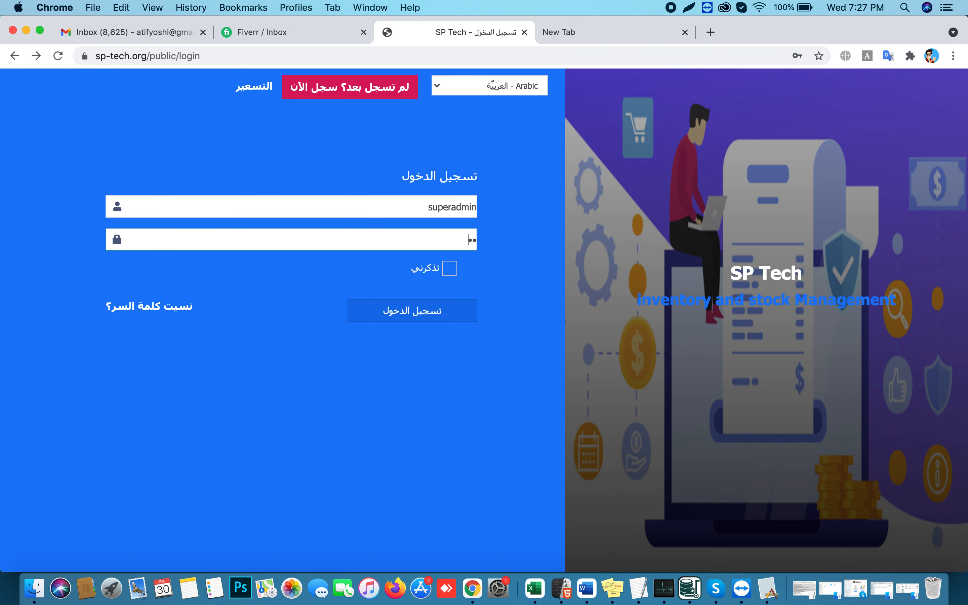
{"action": "key", "text": "Return"}
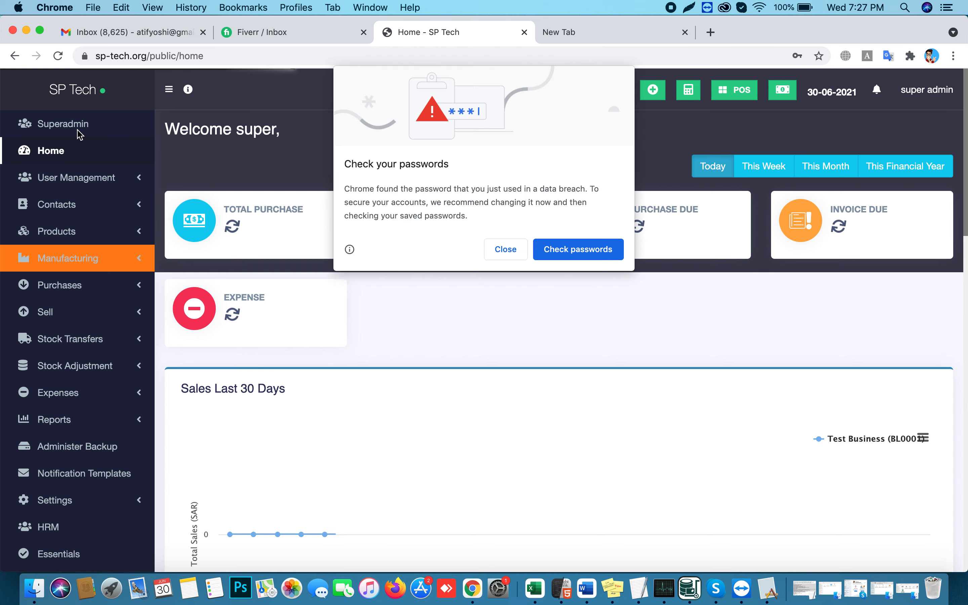
{"action": "left_click", "coordinate": [500, 248]}
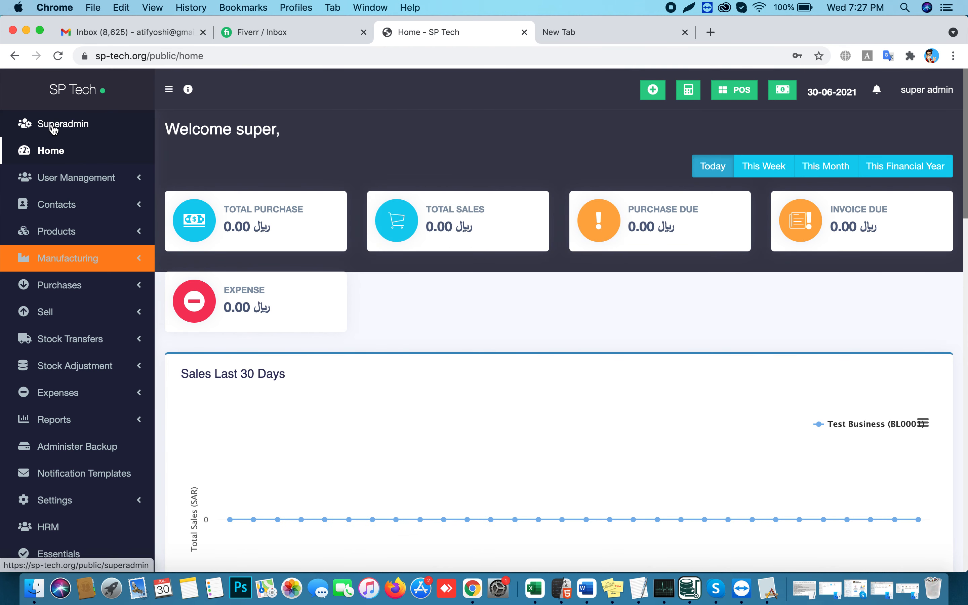
{"action": "left_click", "coordinate": [54, 129]}
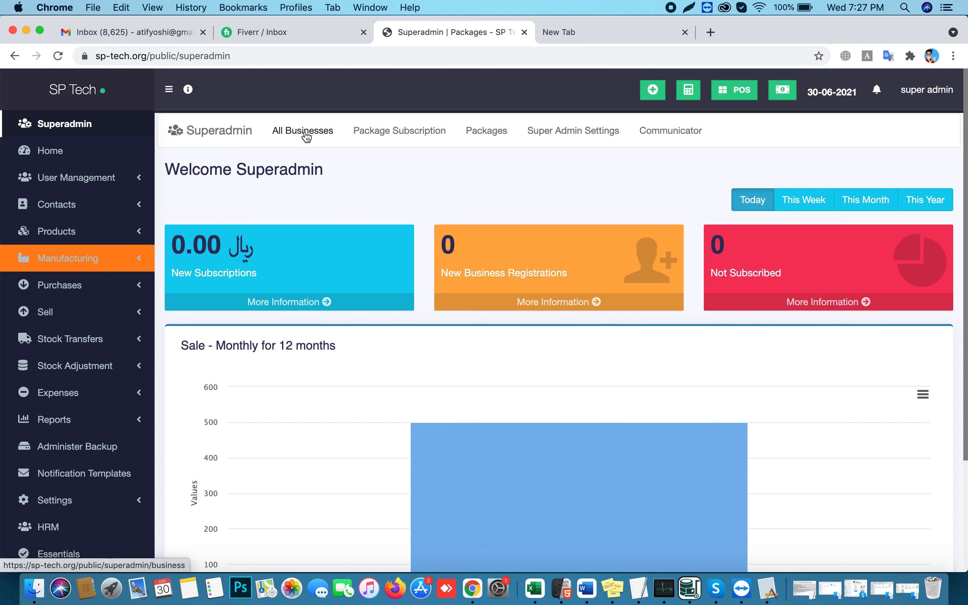
Go to the Packages list and start a new package with + Add
{"action": "left_click", "coordinate": [480, 136]}
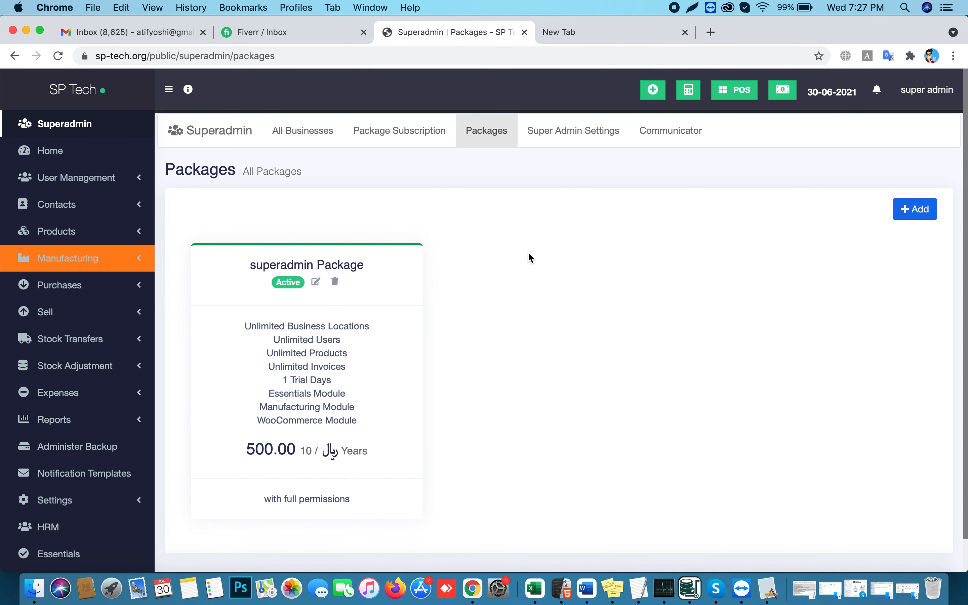
{"action": "left_click", "coordinate": [920, 215]}
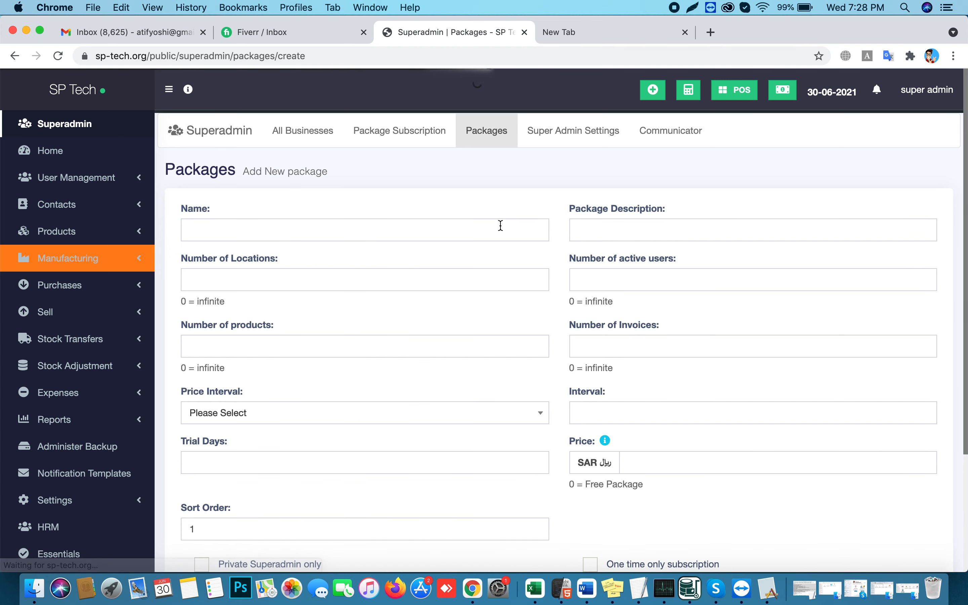
Name the package 'Basic Package for Single Shop' with description 'For single Shop'
{"action": "left_click", "coordinate": [316, 229]}
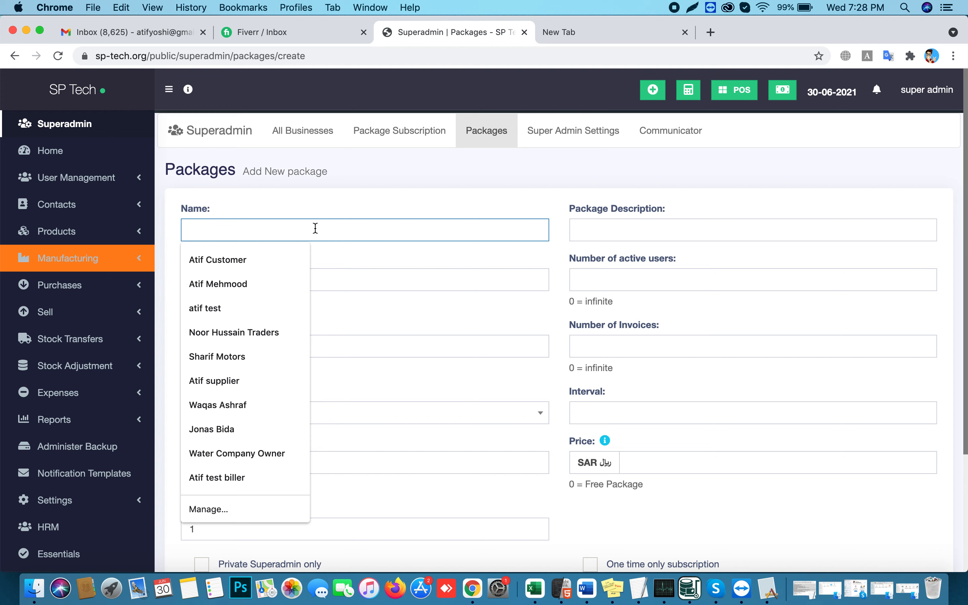
{"action": "type", "text": "Basic Package for Single Shop"}
{"action": "key", "text": "Tab"}
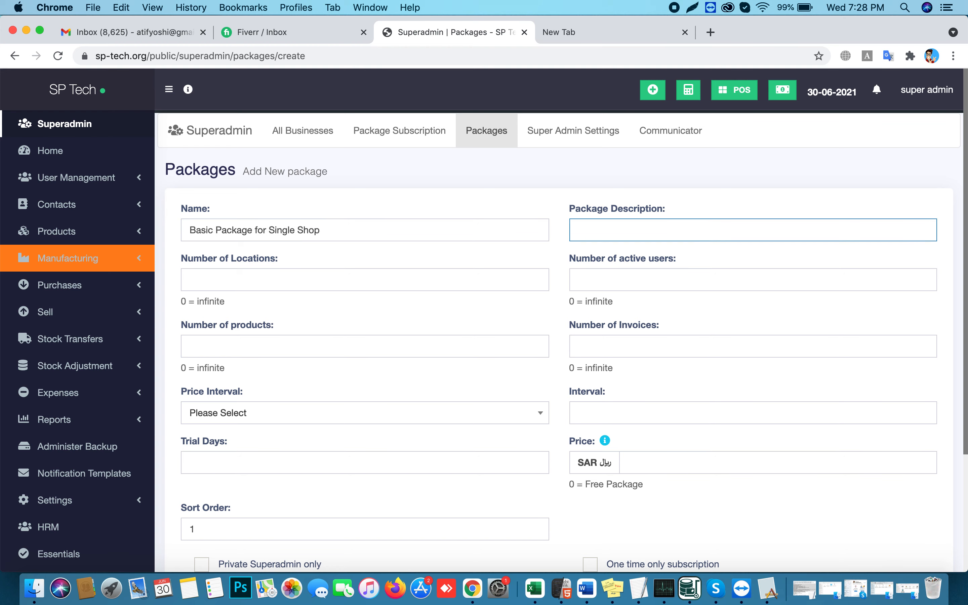
{"action": "type", "text": "For single Shop"}
Set the location limit to 1 and active users to 0 (unlimited)
{"action": "key", "text": "Tab"}
{"action": "type", "text": "0"}
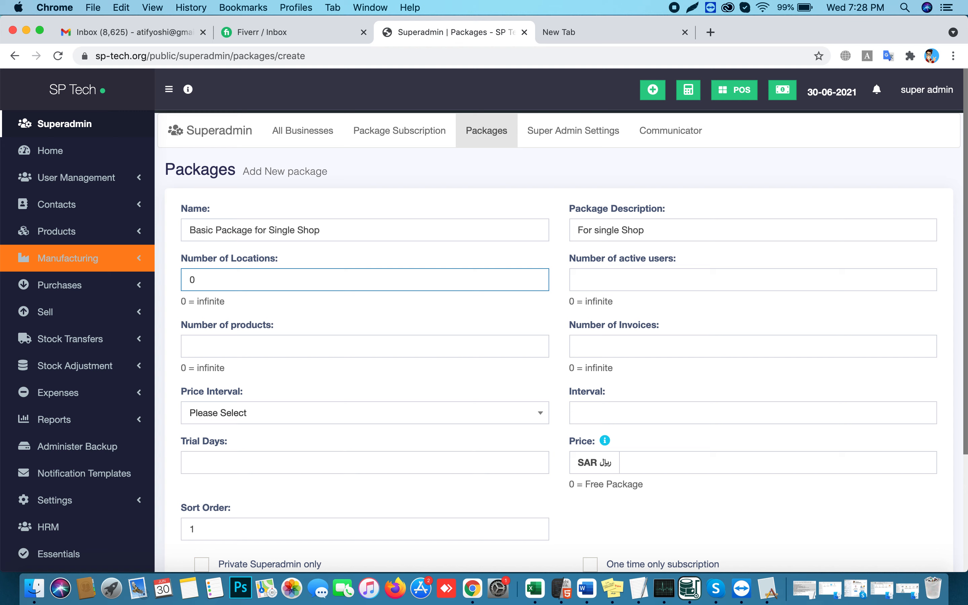
{"action": "key", "text": "BackSpace"}
{"action": "type", "text": "1"}
{"action": "key", "text": "BackSpace"}
{"action": "type", "text": "1"}
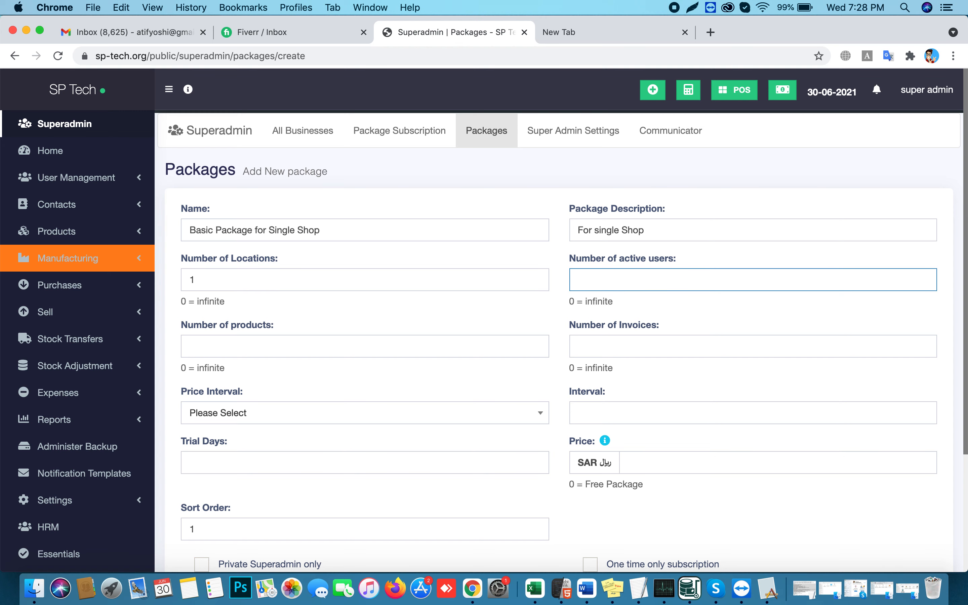
{"action": "type", "text": "0"}
Set the products and invoices limits to 0 (unlimited)
{"action": "key", "text": "Tab"}
{"action": "type", "text": "0"}
{"action": "key", "text": "BackSpace"}
{"action": "type", "text": "300"}
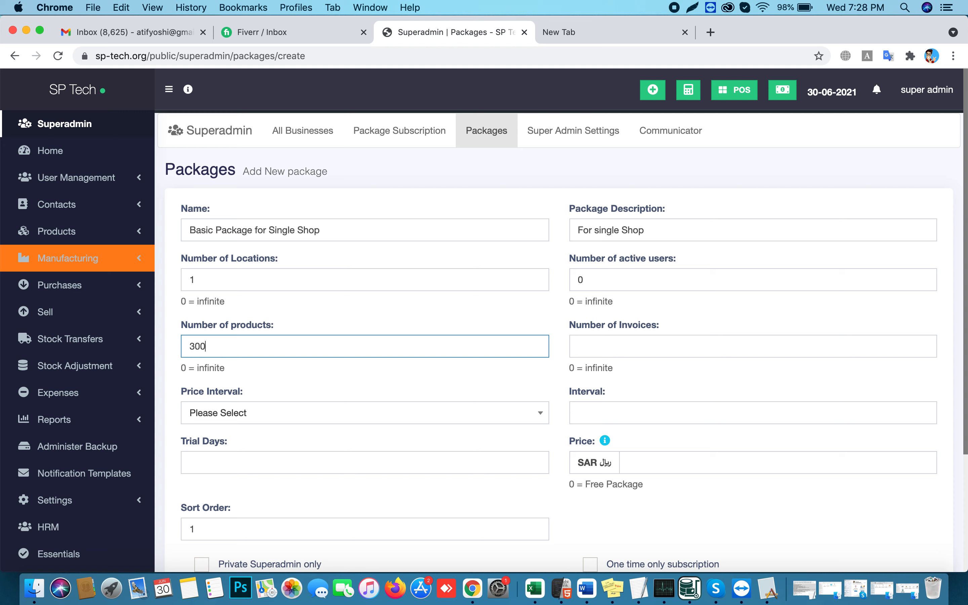
{"action": "key", "text": "BackSpace"}
{"action": "key", "text": "BackSpace"}
{"action": "key", "text": "BackSpace"}
{"action": "type", "text": "0"}
{"action": "key", "text": "Tab"}
{"action": "type", "text": "0"}
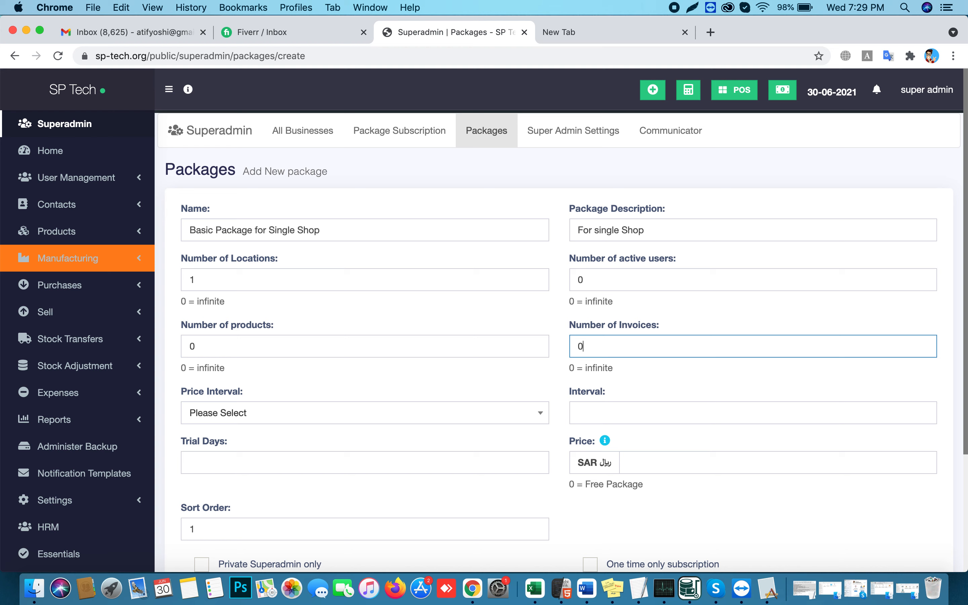
{"action": "double_click", "coordinate": [593, 367]}
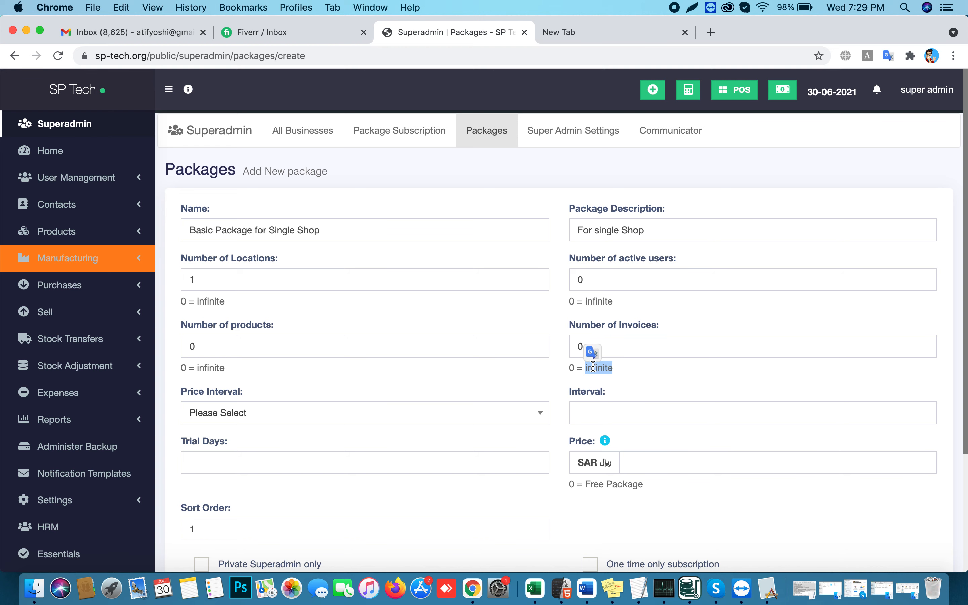
{"action": "double_click", "coordinate": [611, 347]}
{"action": "left_click", "coordinate": [251, 415]}
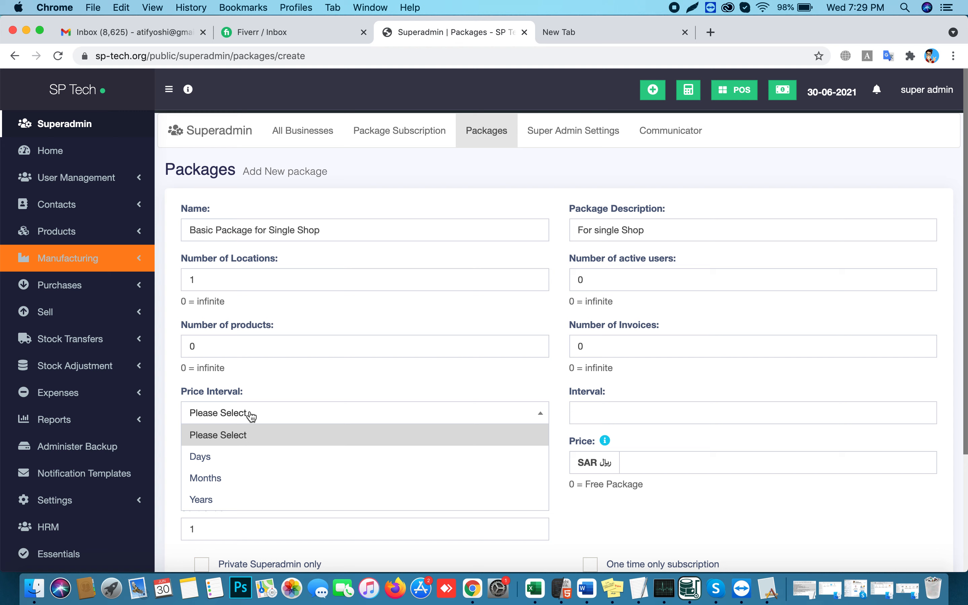
Bill the package yearly with interval 1, 1 trial day and price 200
{"action": "left_click", "coordinate": [225, 500]}
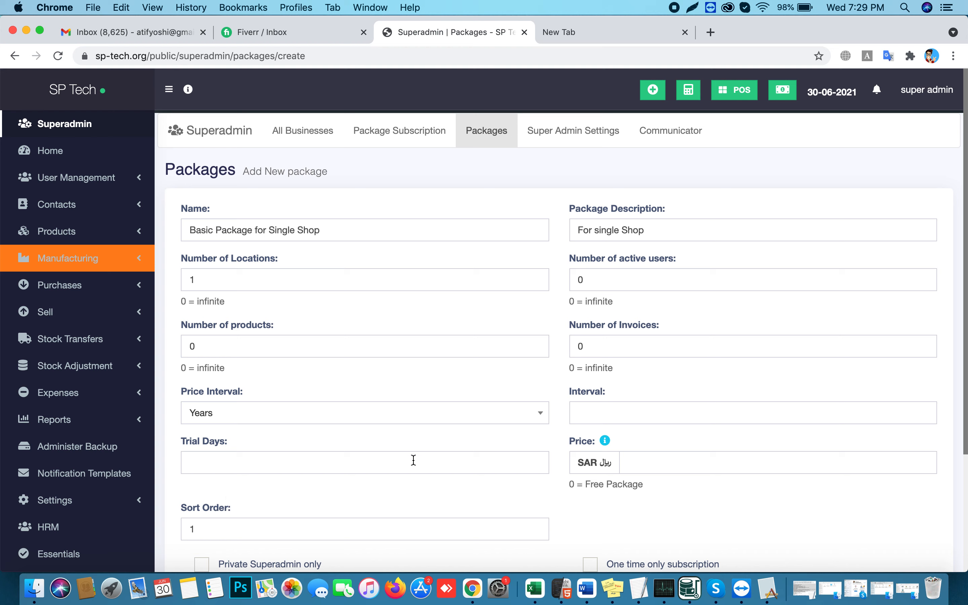
{"action": "left_click", "coordinate": [590, 418]}
{"action": "type", "text": "1"}
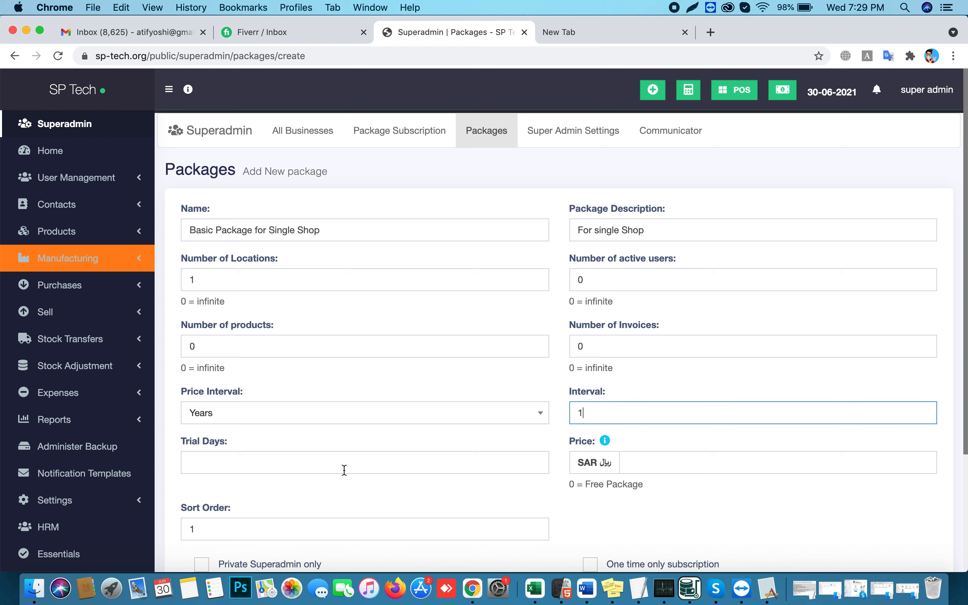
{"action": "left_click", "coordinate": [234, 471]}
{"action": "type", "text": "1"}
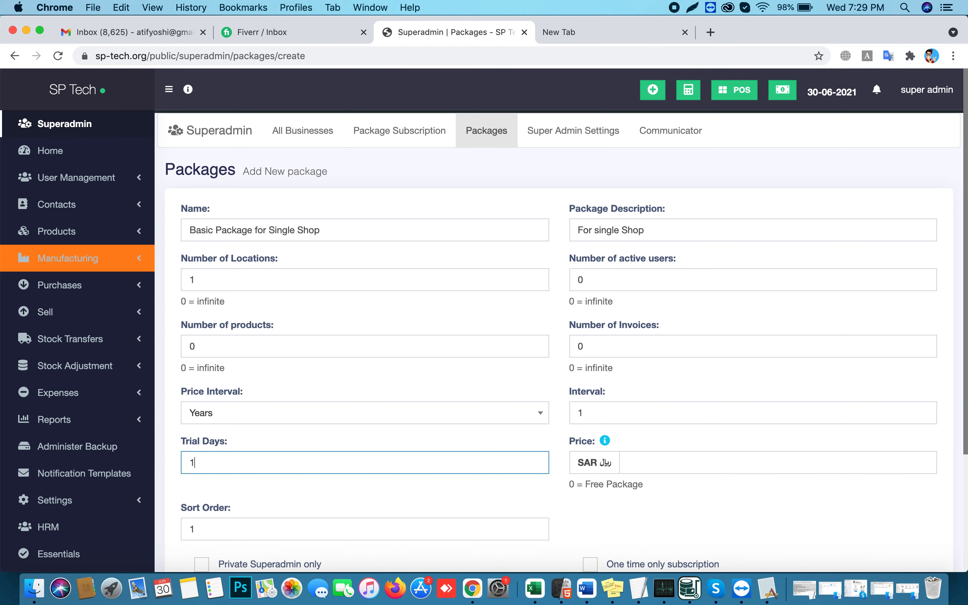
{"action": "left_click", "coordinate": [651, 462]}
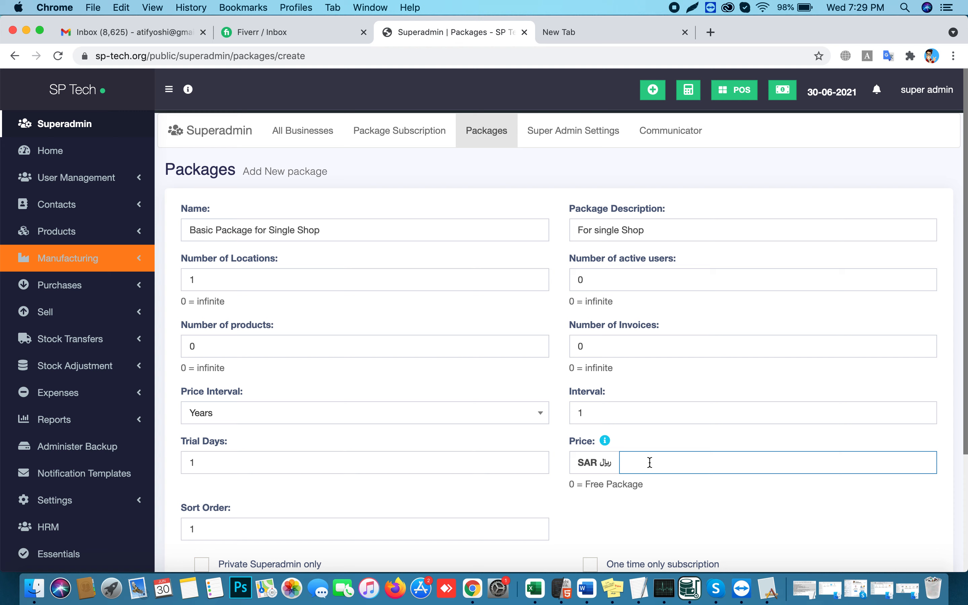
{"action": "type", "text": "200"}
{"action": "left_click", "coordinate": [632, 501]}
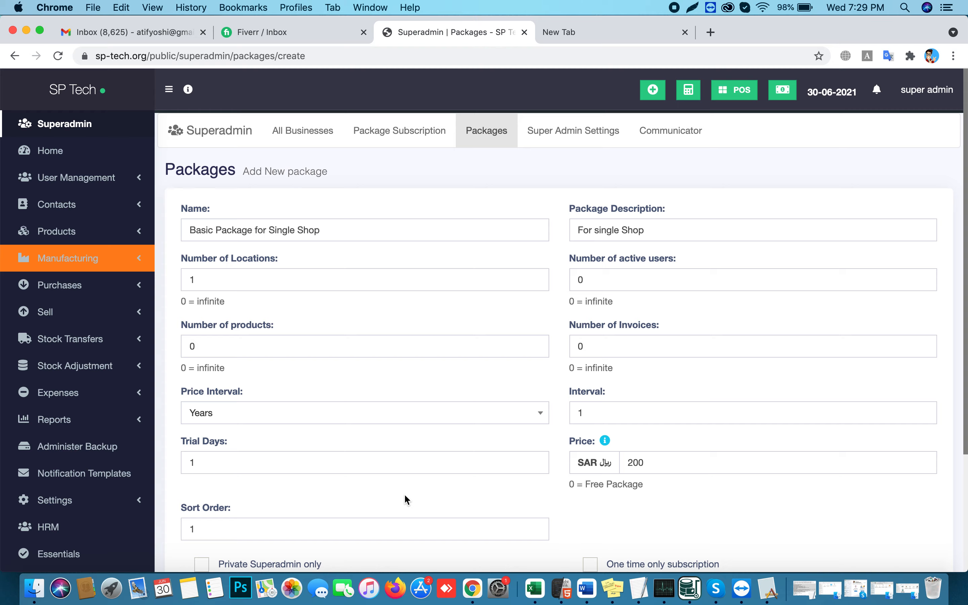
{"action": "scroll", "coordinate": [404, 493], "scroll_direction": "down", "scroll_amount": 5}
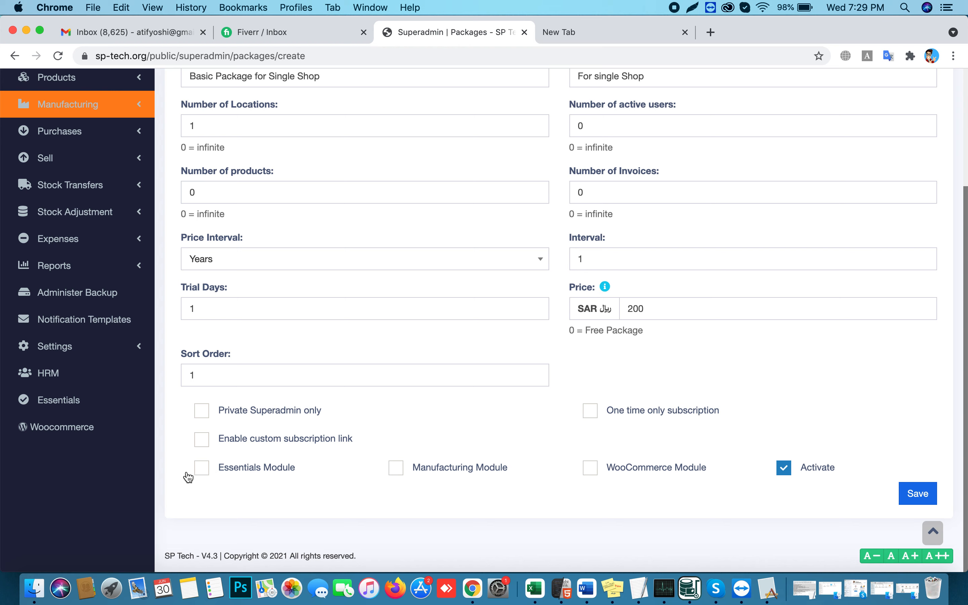
Add the Essentials Module to the package and save it
{"action": "left_click", "coordinate": [203, 475]}
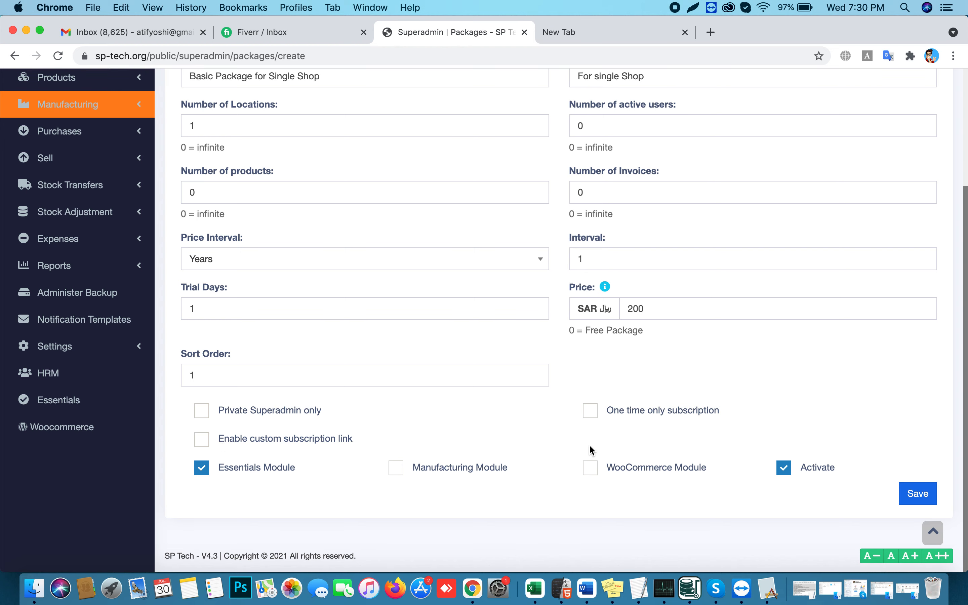
{"action": "left_click", "coordinate": [911, 496]}
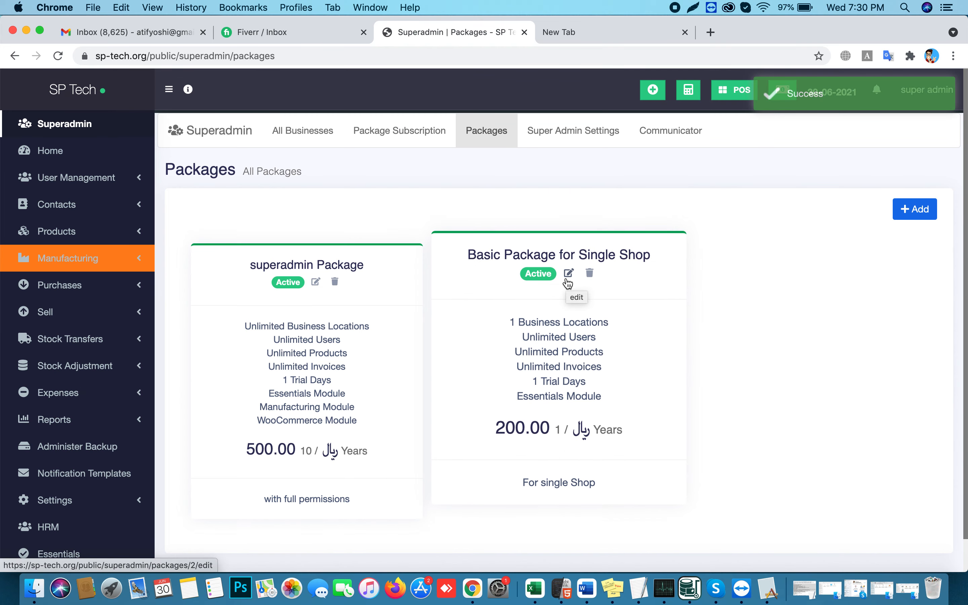
Go to All Businesses and open the Add new Business form
{"action": "left_click", "coordinate": [304, 138]}
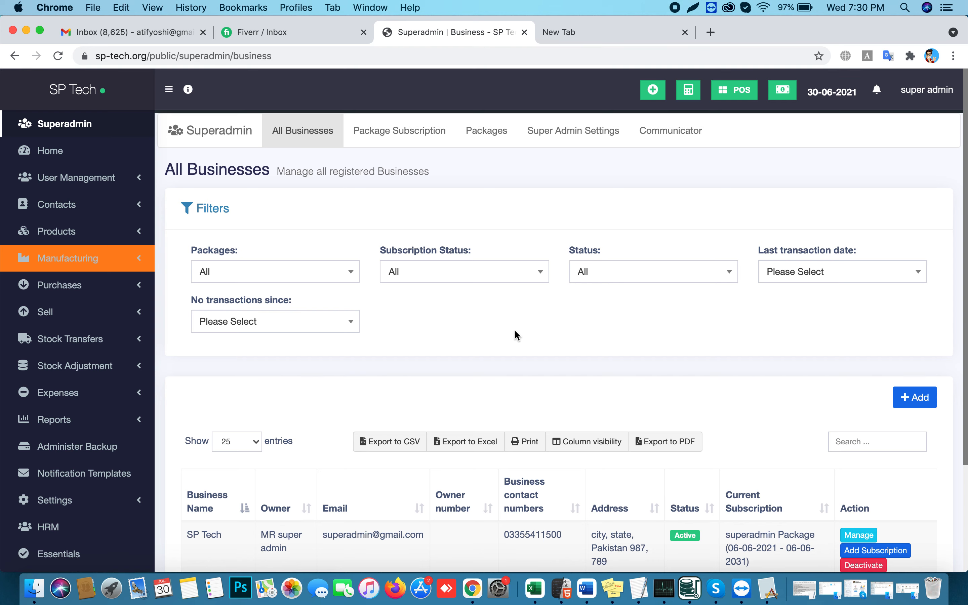
{"action": "scroll", "coordinate": [529, 329], "scroll_direction": "down", "scroll_amount": 2}
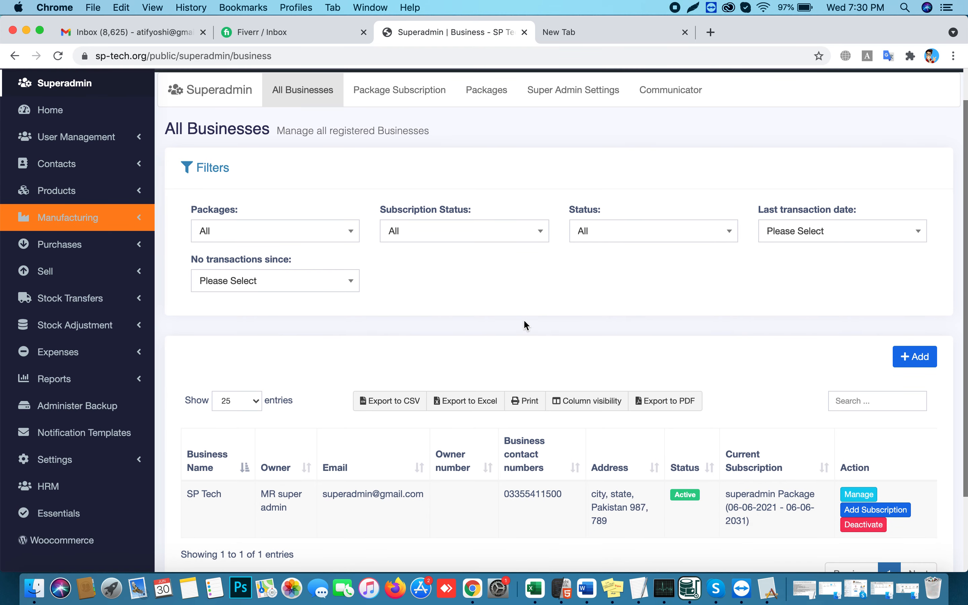
{"action": "left_click", "coordinate": [917, 365]}
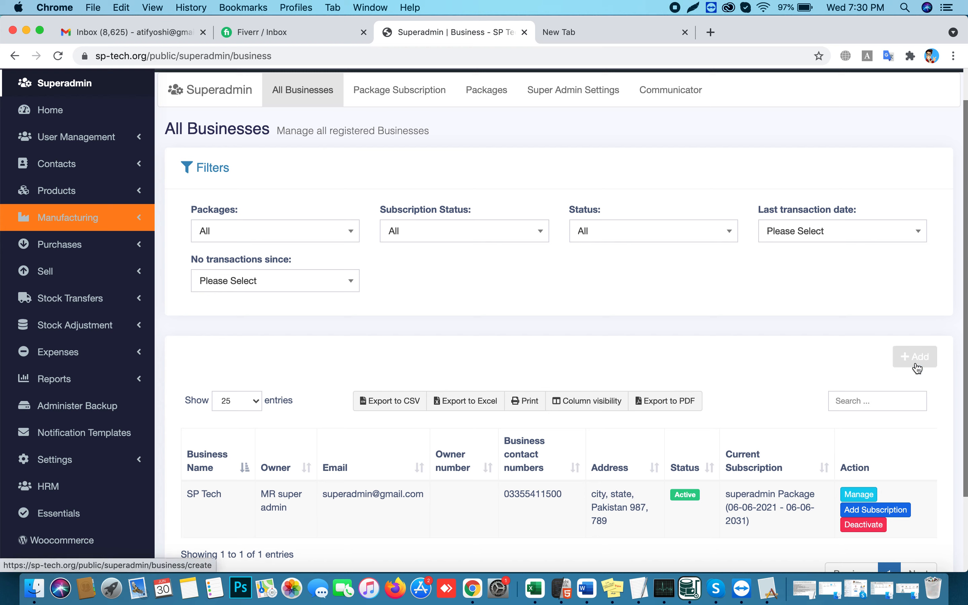
{"action": "left_click", "coordinate": [918, 366]}
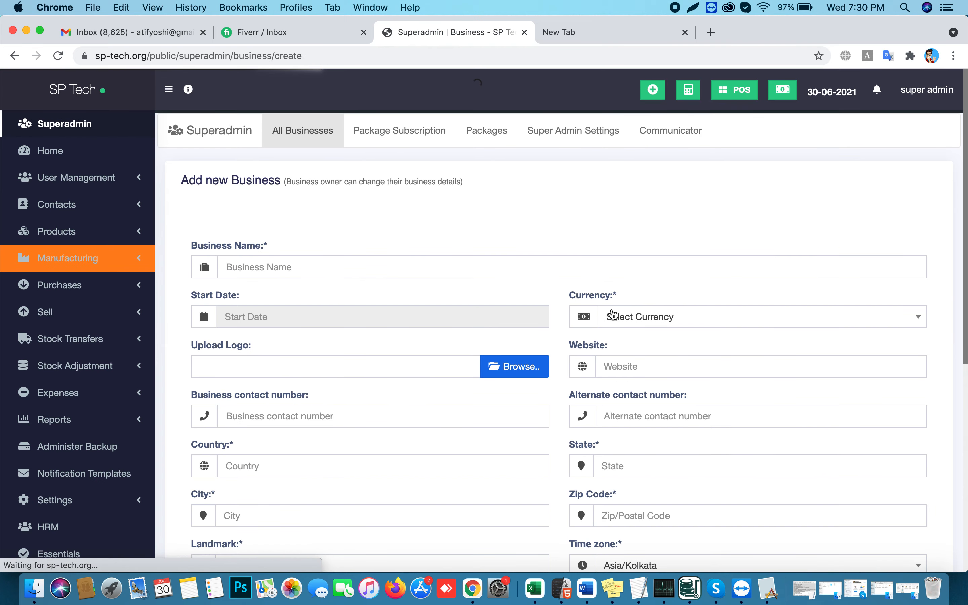
Name the business Cofee Shop, with start date 30 June 2021 and currency Pakistan Rupees (PKR)
{"action": "left_click", "coordinate": [299, 269]}
{"action": "type", "text": "Cofee Shop"}
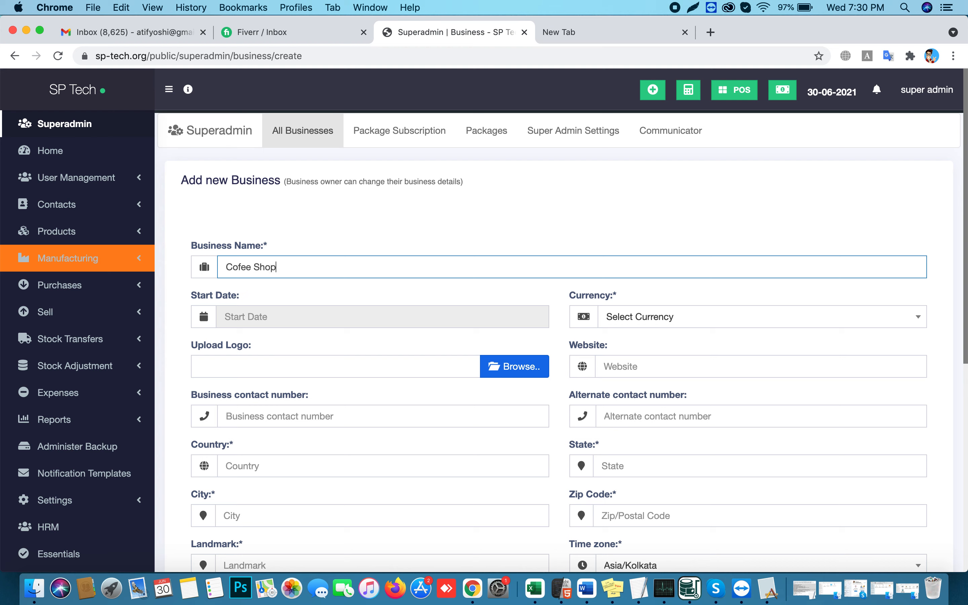
{"action": "left_click", "coordinate": [245, 316]}
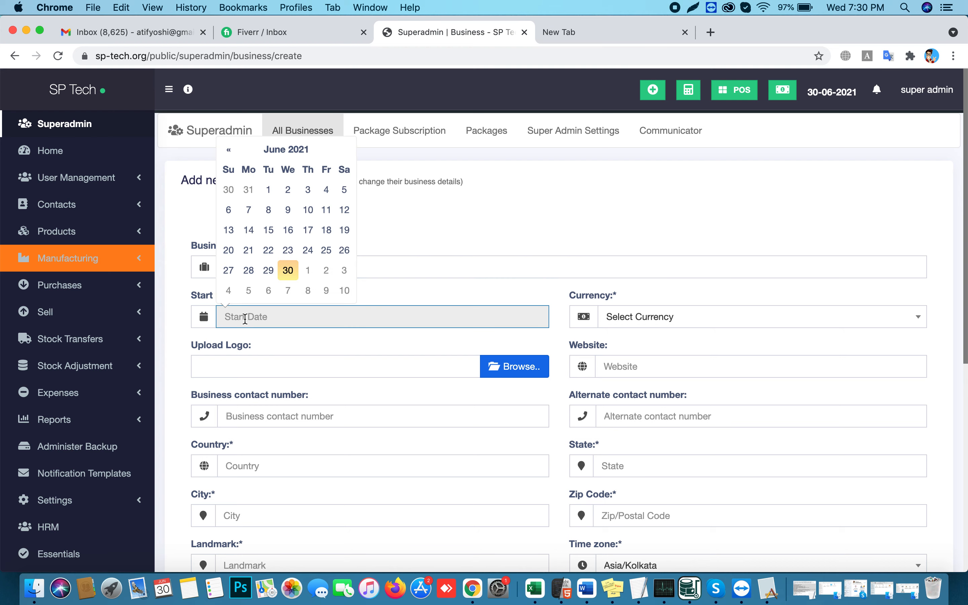
{"action": "left_click", "coordinate": [280, 271]}
{"action": "left_click", "coordinate": [618, 324]}
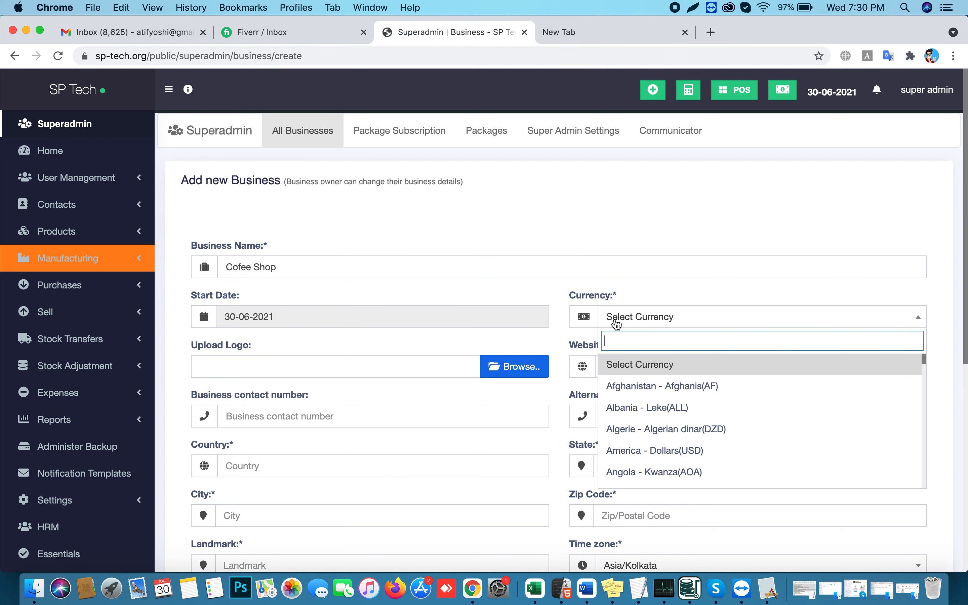
{"action": "type", "text": "pkr"}
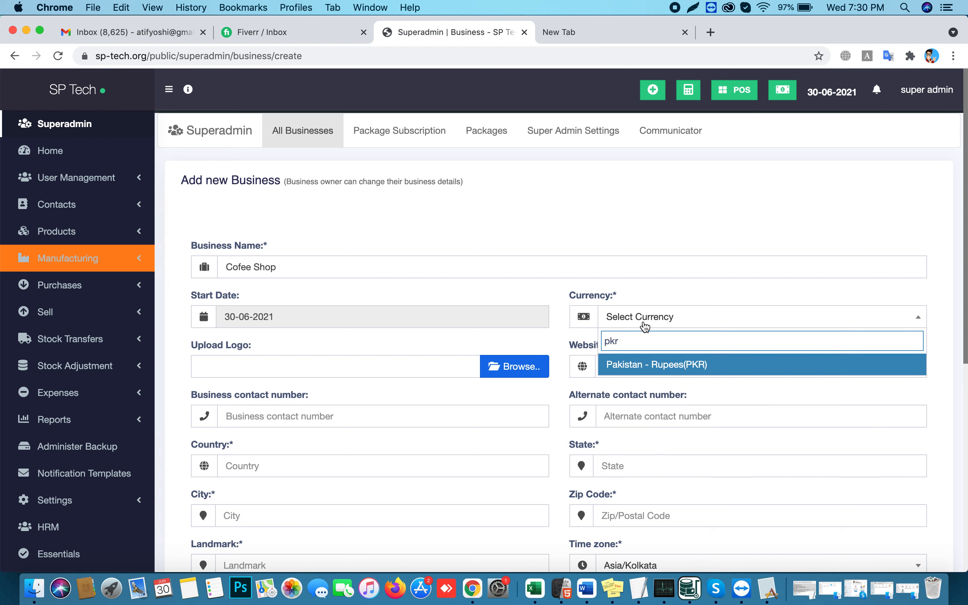
{"action": "left_click", "coordinate": [646, 364]}
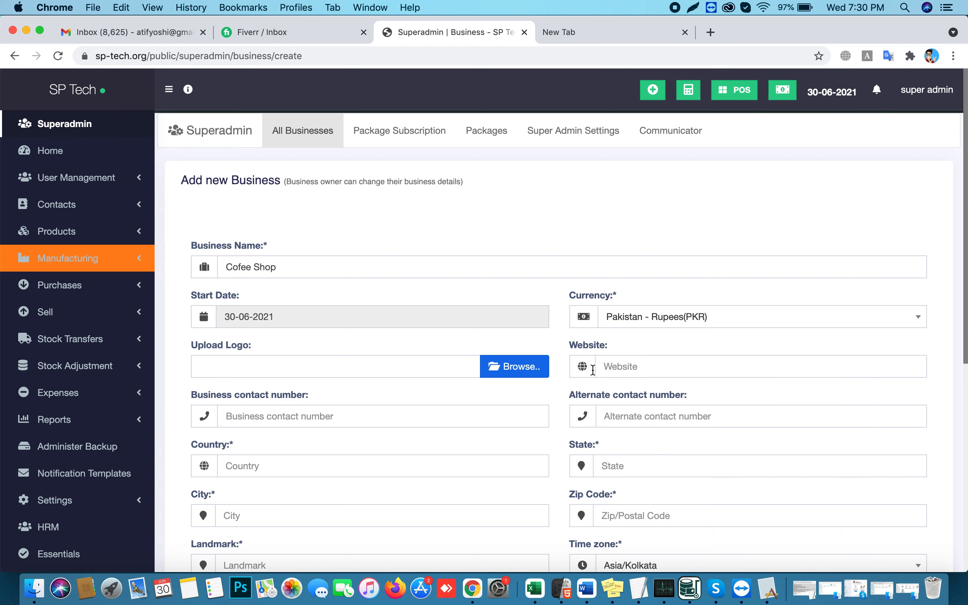
Attach Start-Growing-Your-Business-Today-min.png from the Desktop as the business logo
{"action": "left_click", "coordinate": [516, 367]}
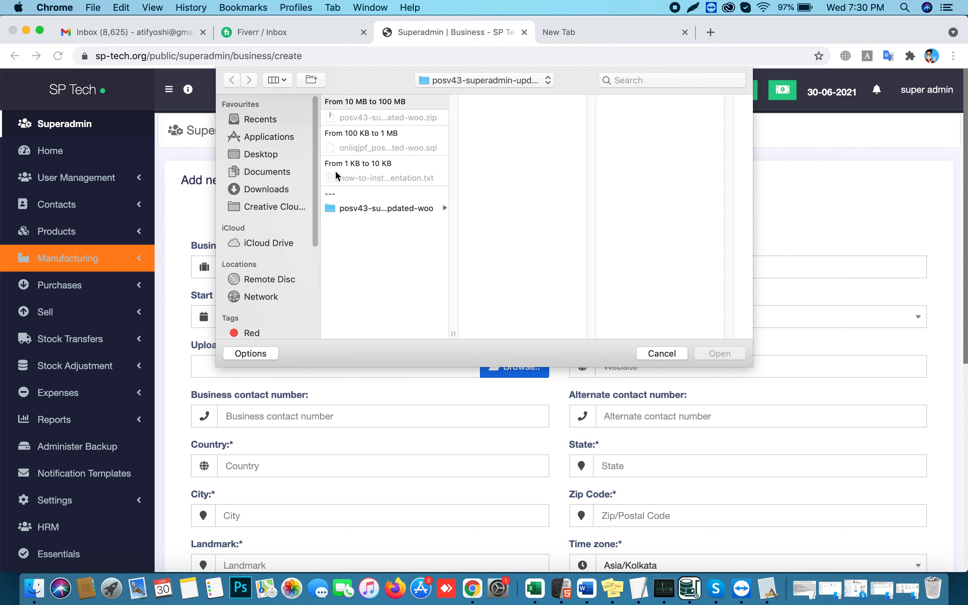
{"action": "left_click", "coordinate": [249, 189]}
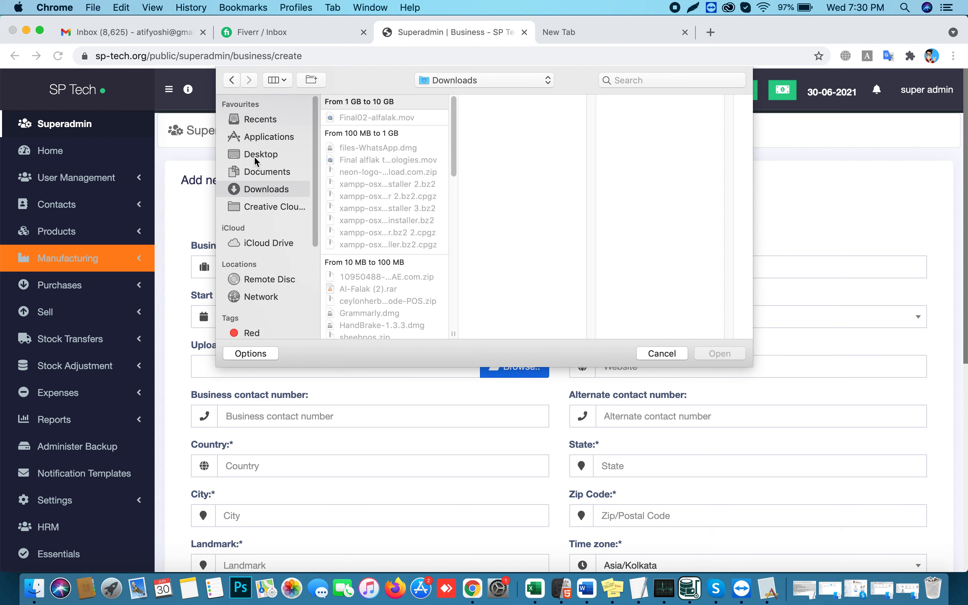
{"action": "left_click", "coordinate": [256, 157]}
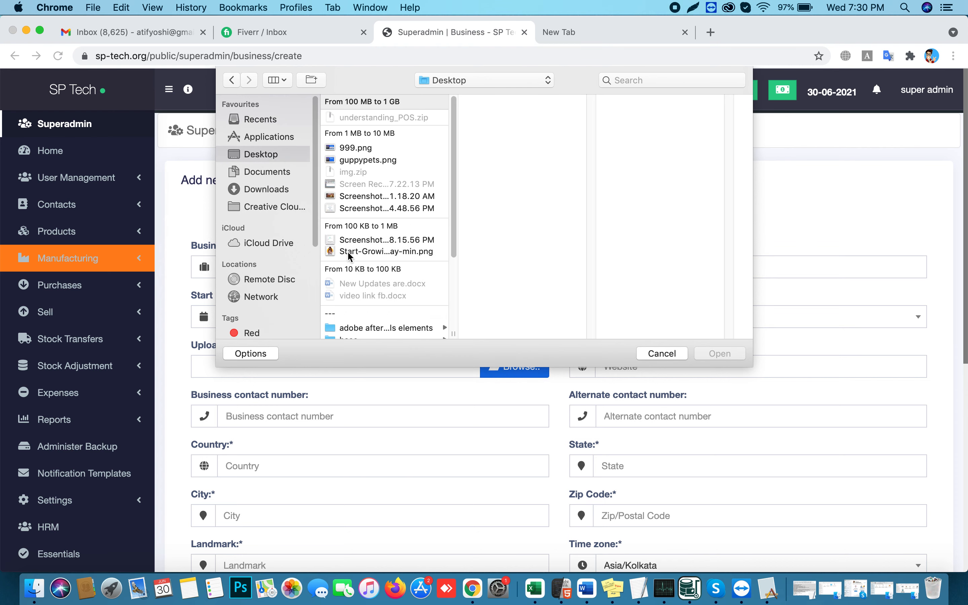
{"action": "left_click", "coordinate": [330, 251]}
{"action": "left_click", "coordinate": [711, 355]}
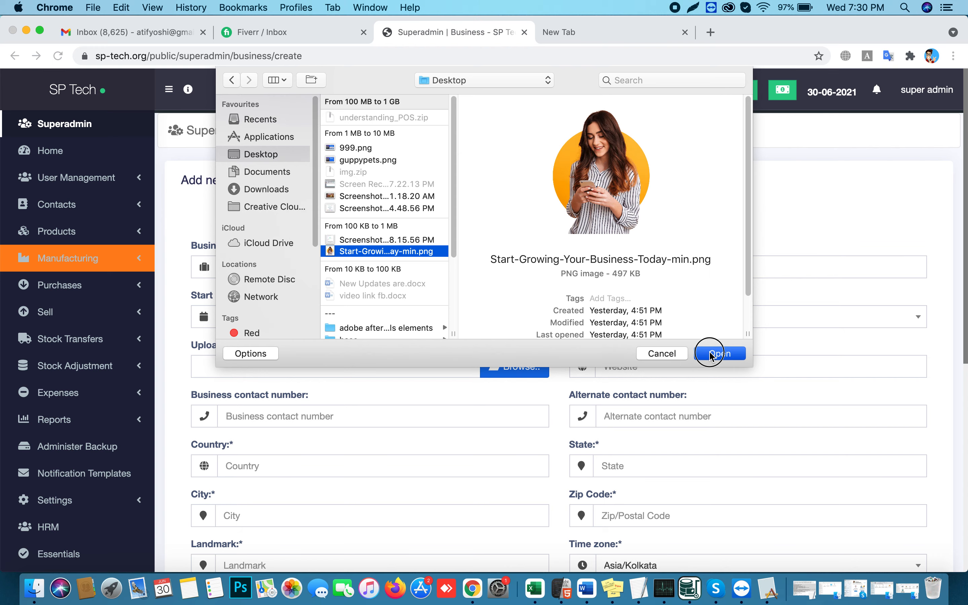
{"action": "left_click", "coordinate": [286, 416]}
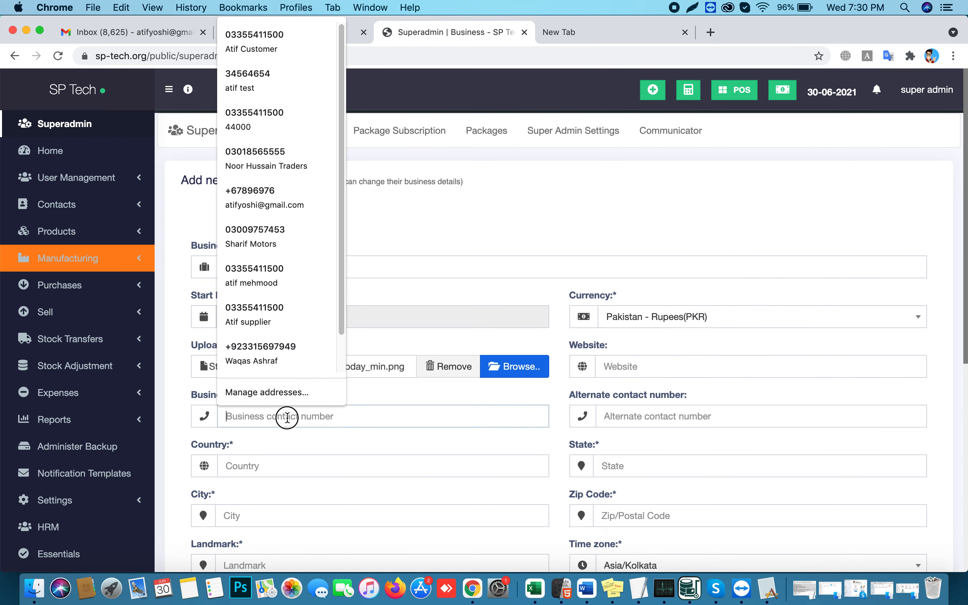
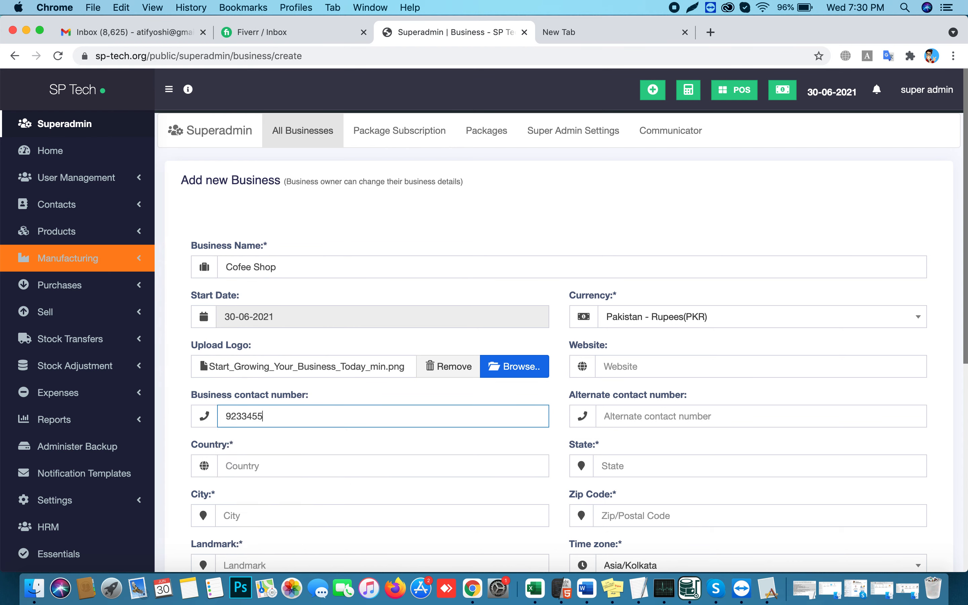
Enter the business contact number and a Pakistan address with landmark 798
{"action": "key", "text": "Tab"}
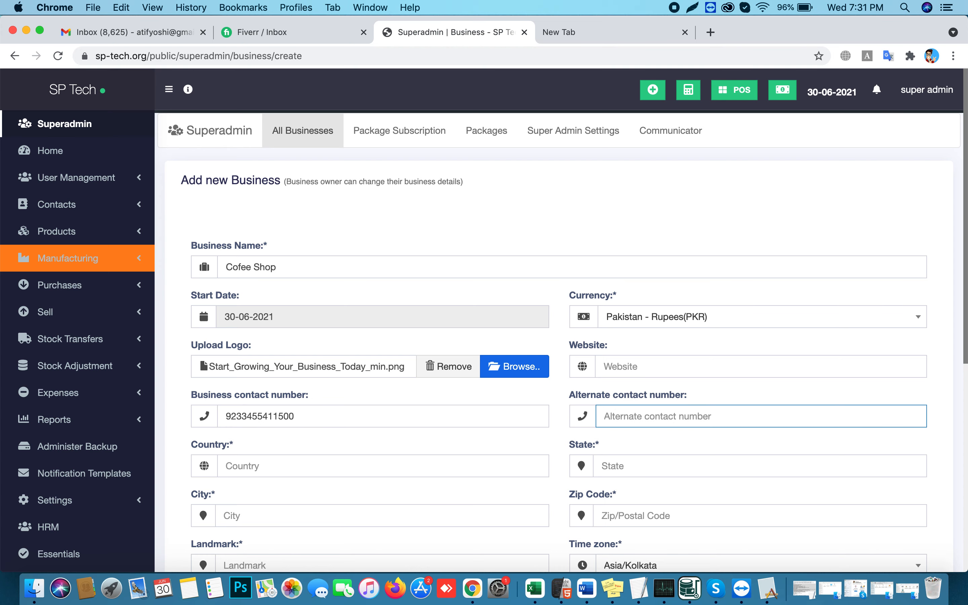
{"action": "key", "text": "Tab"}
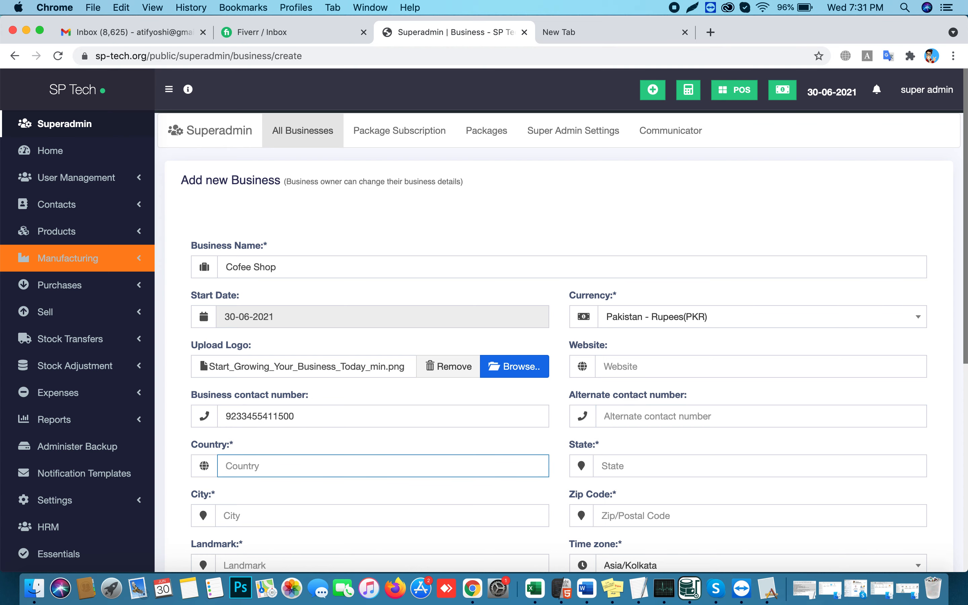
{"action": "type", "text": "Pakistan"}
{"action": "key", "text": "Tab"}
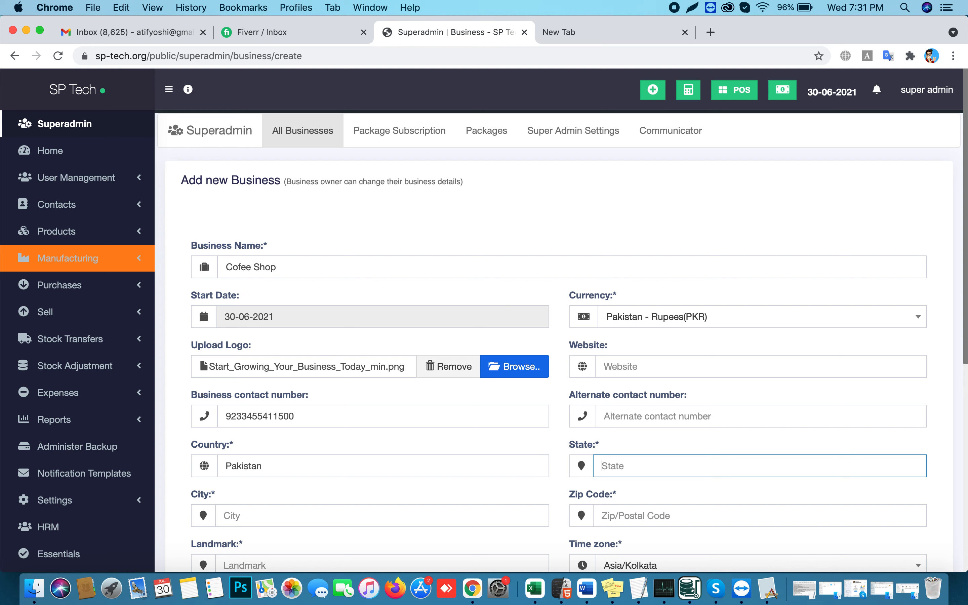
{"action": "type", "text": "state"}
{"action": "key", "text": "Tab"}
{"action": "type", "text": "c"}
{"action": "type", "text": "i"}
{"action": "type", "text": "ip"}
{"action": "key", "text": "Tab"}
{"action": "type", "text": "798"}
{"action": "scroll", "coordinate": [560, 392], "scroll_direction": "down", "scroll_amount": 2}
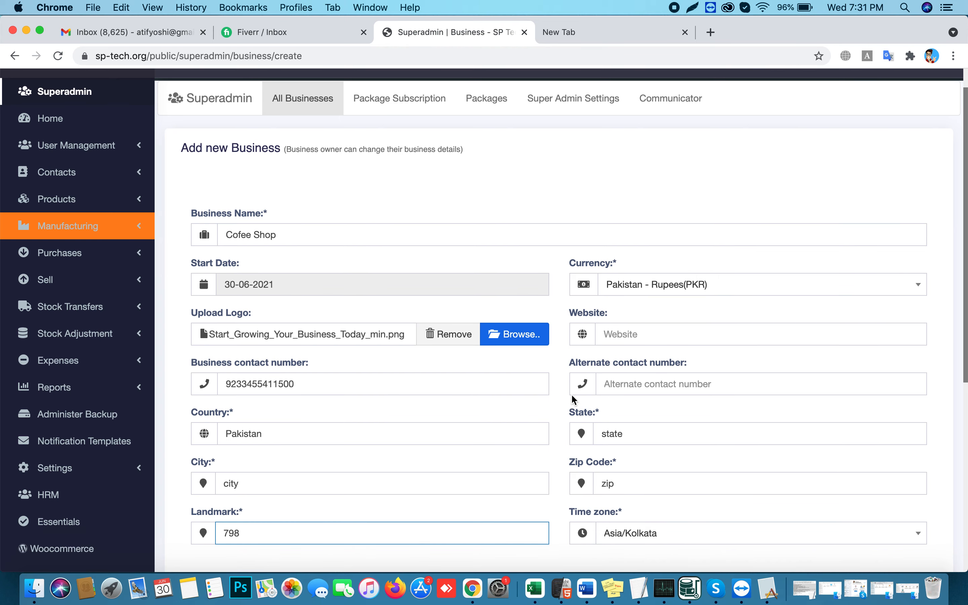
Set the time zone to Asia/Karachi and the owner's prefix to Mr
{"action": "left_click", "coordinate": [636, 543]}
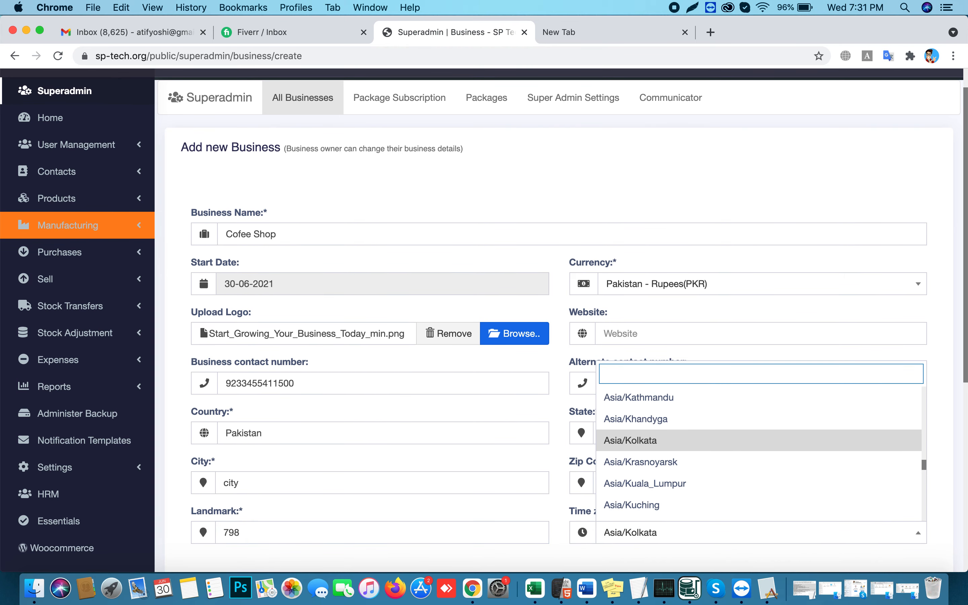
{"action": "type", "text": "kara"}
{"action": "key", "text": "Return"}
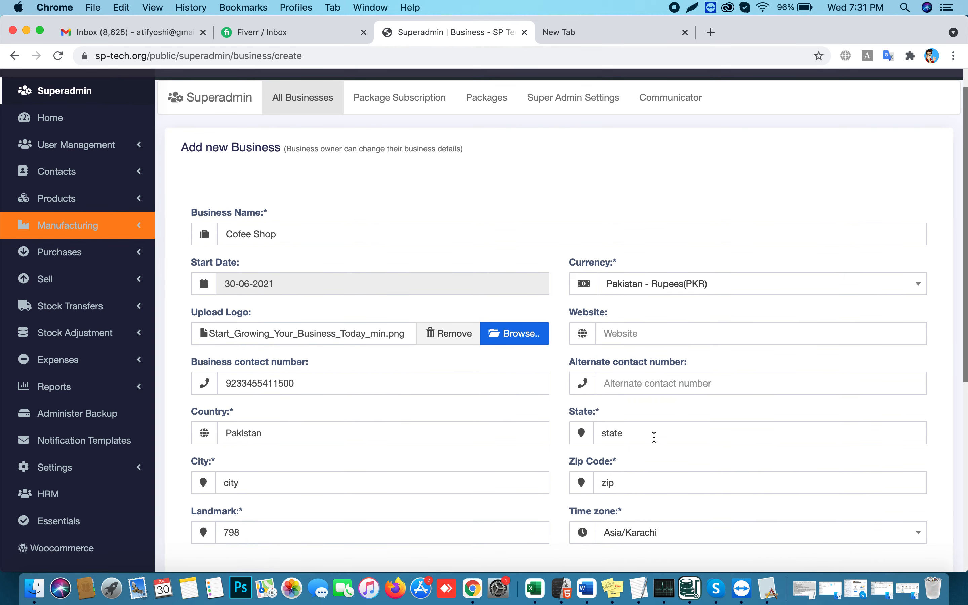
{"action": "scroll", "coordinate": [654, 437], "scroll_direction": "down", "scroll_amount": 5}
{"action": "left_click", "coordinate": [318, 461]}
{"action": "type", "text": "Mr"}
{"action": "key", "text": "Tab"}
Fill in the owner's first and last name, username, e-mail, and a matching password
{"action": "type", "text": "at"}
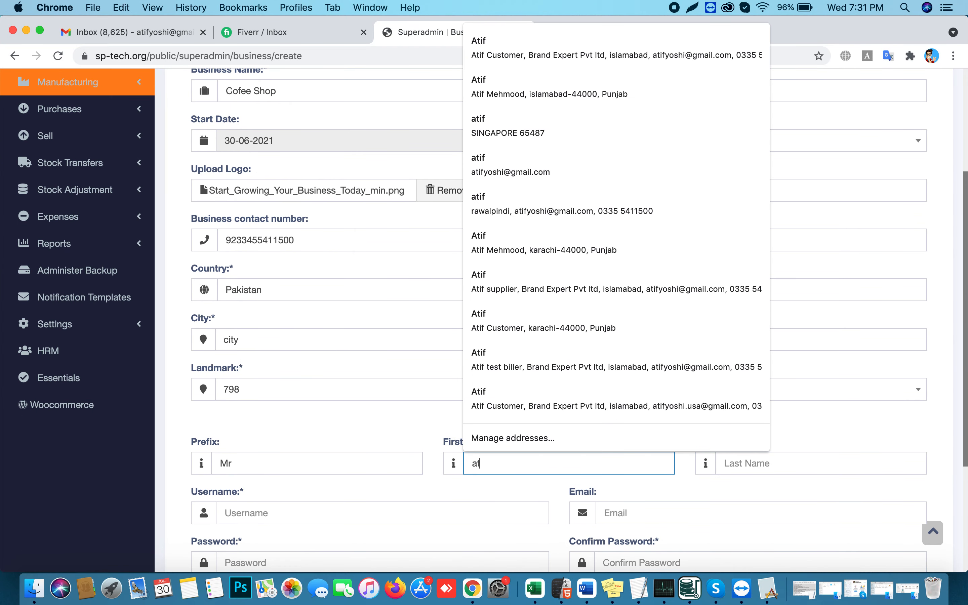
{"action": "key", "text": "Tab"}
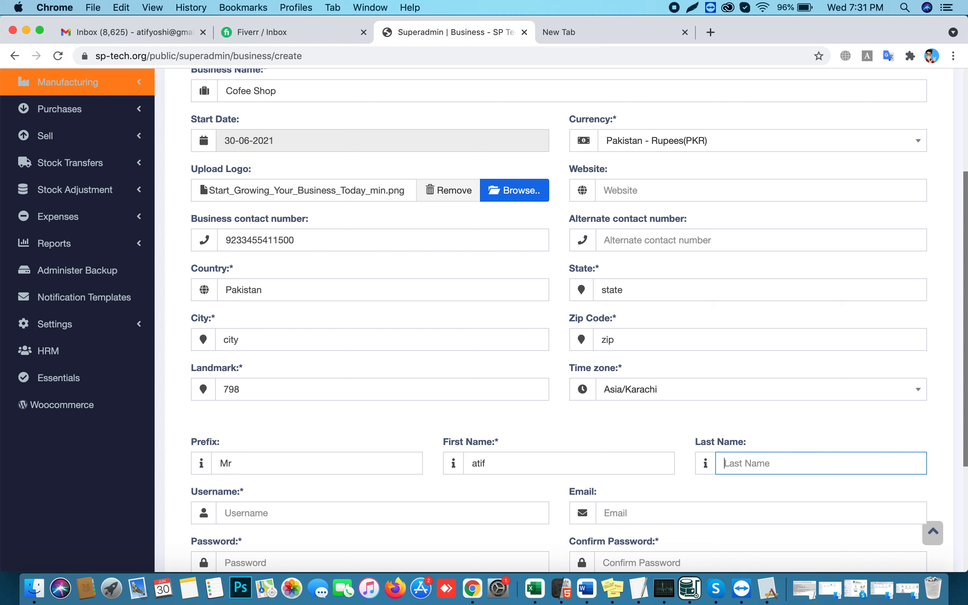
{"action": "type", "text": "mehm"}
{"action": "key", "text": "Tab"}
{"action": "type", "text": "atif"}
{"action": "key", "text": "Tab"}
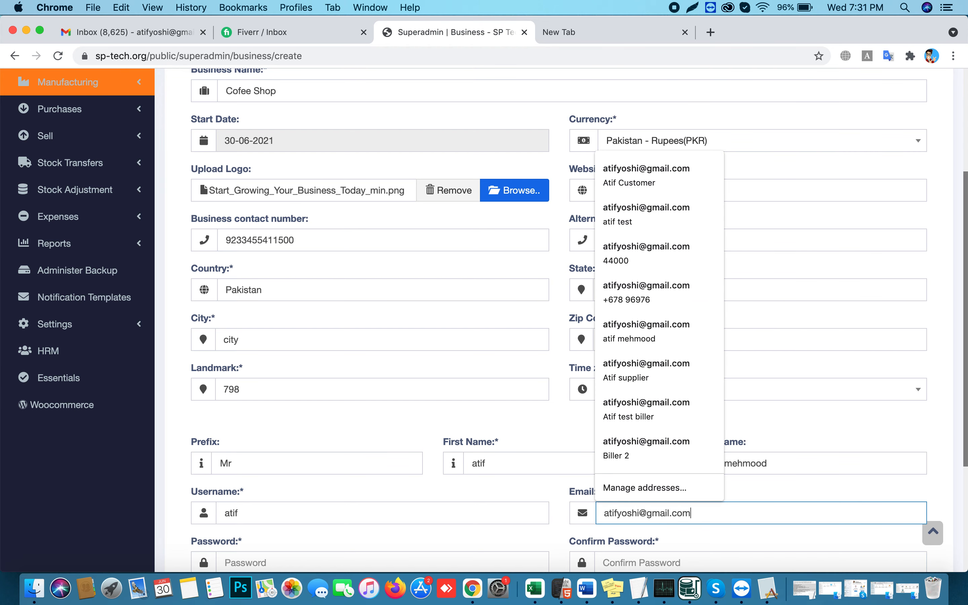
{"action": "key", "text": "Tab"}
{"action": "type", "text": "1"}
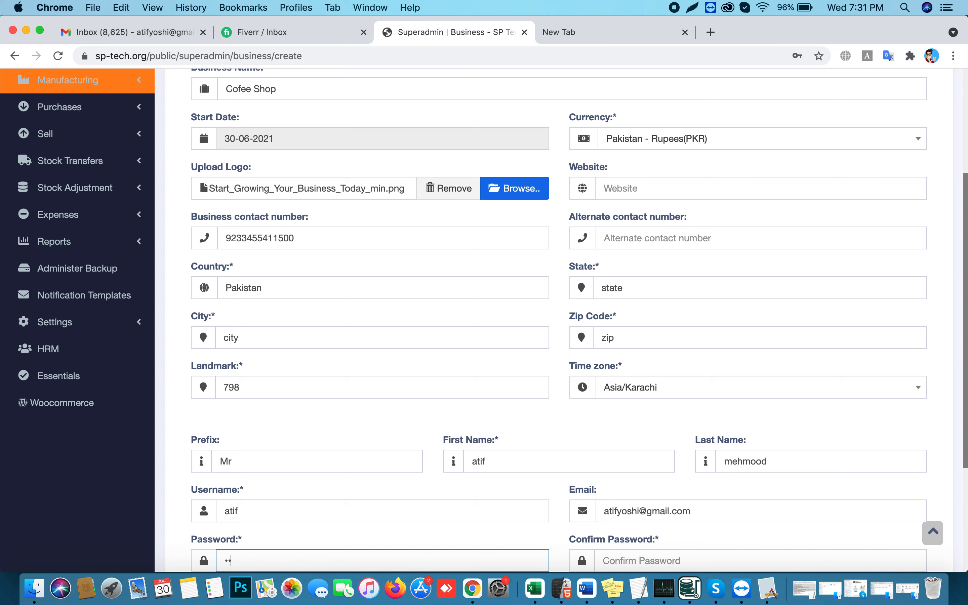
{"action": "key", "text": "Tab"}
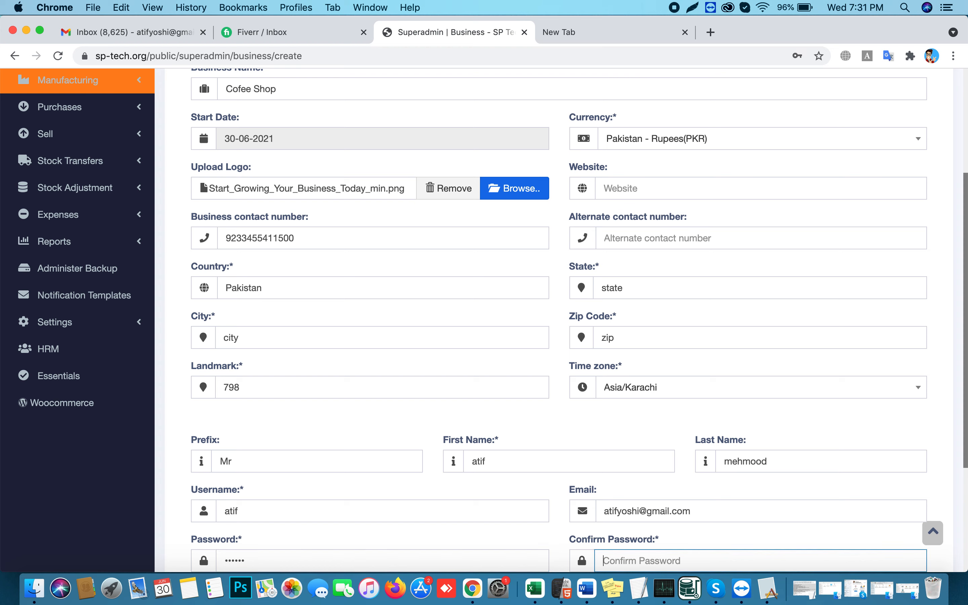
{"action": "type", "text": "1"}
{"action": "scroll", "coordinate": [499, 424], "scroll_direction": "down", "scroll_amount": 5}
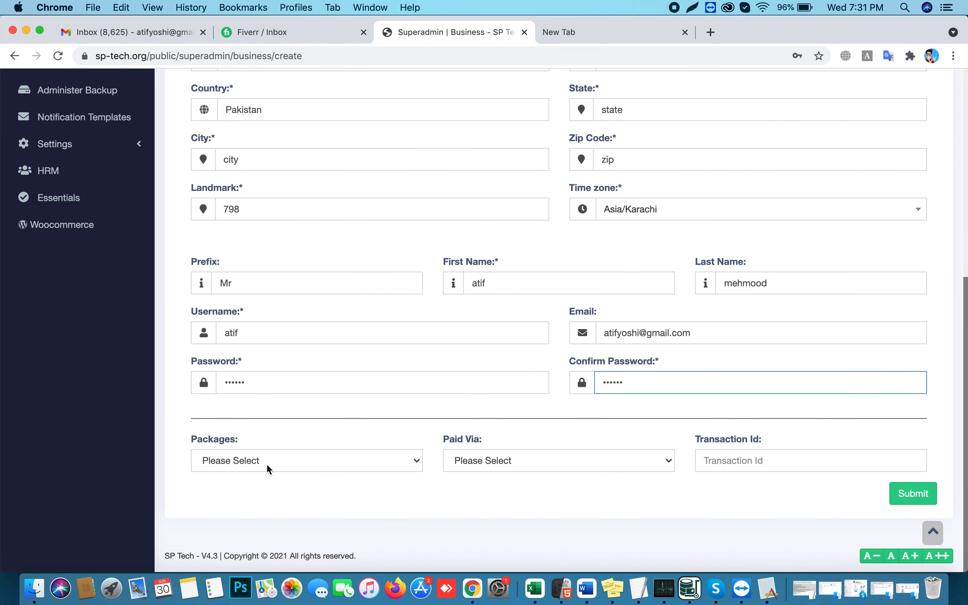
Choose Basic Package for Single Shop, paid Offline with a transaction id, and submit
{"action": "left_click", "coordinate": [267, 468]}
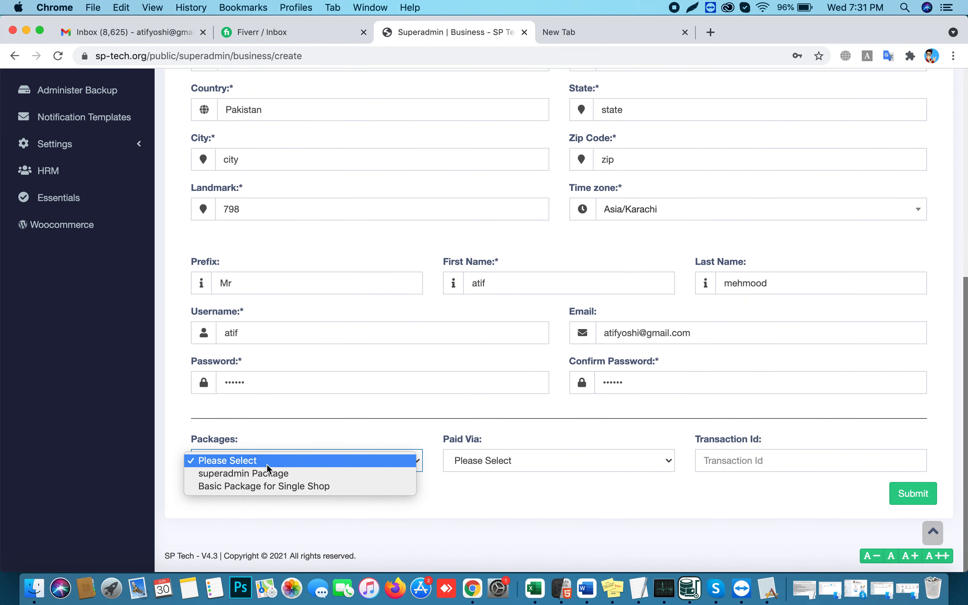
{"action": "left_click", "coordinate": [268, 486]}
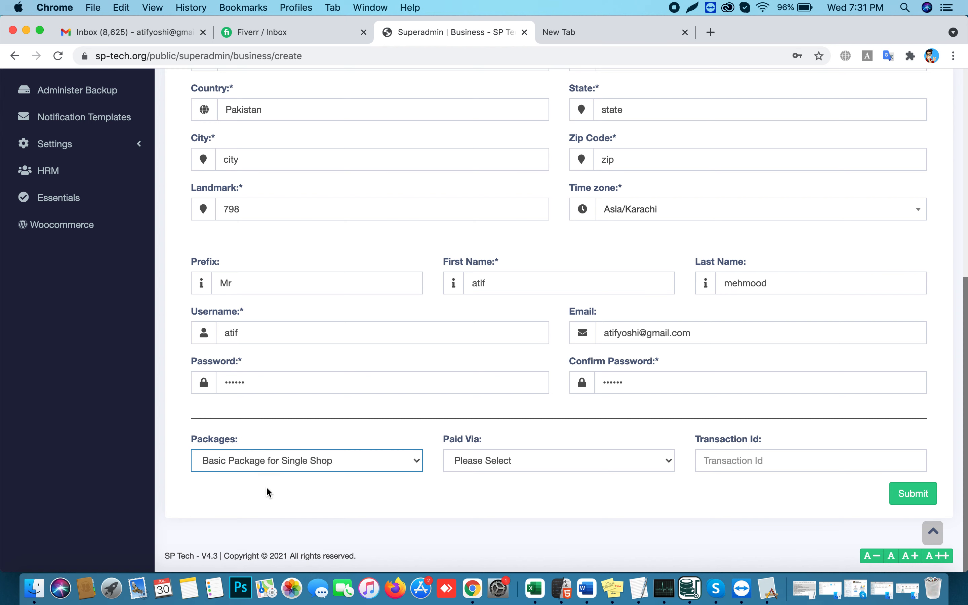
{"action": "left_click", "coordinate": [520, 464]}
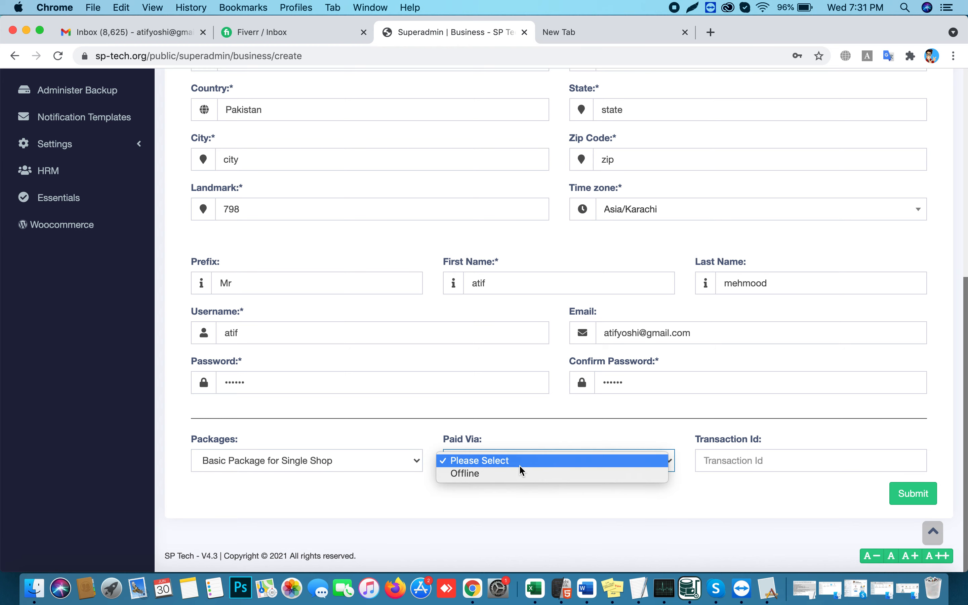
{"action": "left_click", "coordinate": [521, 475]}
{"action": "left_click", "coordinate": [724, 456]}
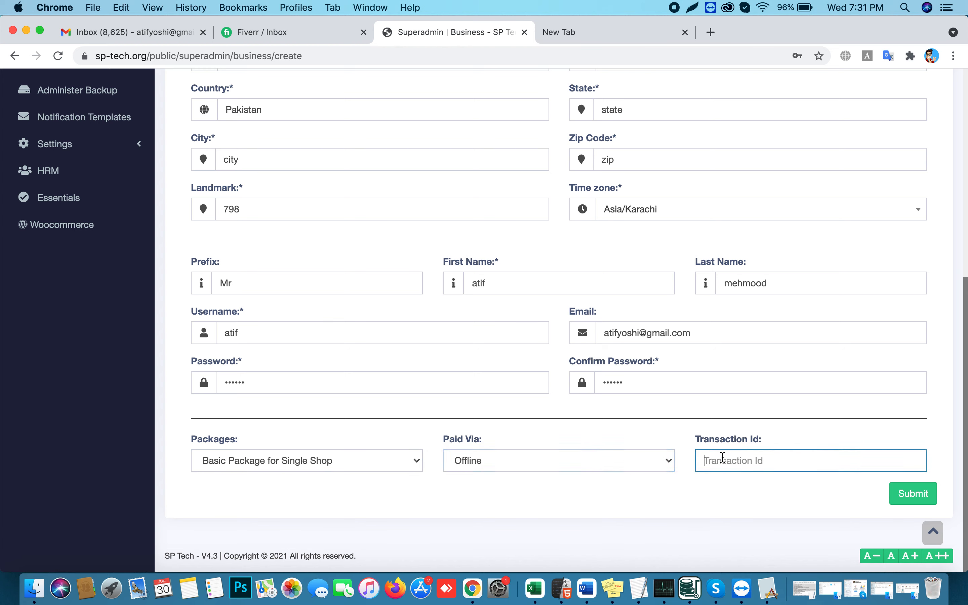
{"action": "type", "text": "897908"}
{"action": "left_click", "coordinate": [919, 498]}
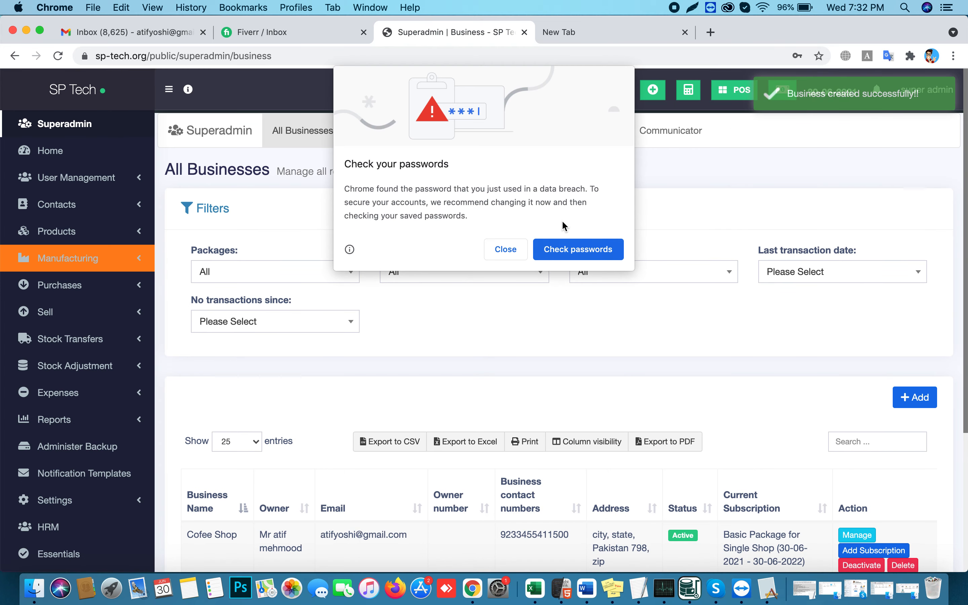
Dismiss the password warning and review the businesses list, where Cofee Shop is Active on the Basic Package
{"action": "left_click", "coordinate": [505, 249]}
{"action": "scroll", "coordinate": [574, 364], "scroll_direction": "down", "scroll_amount": 5}
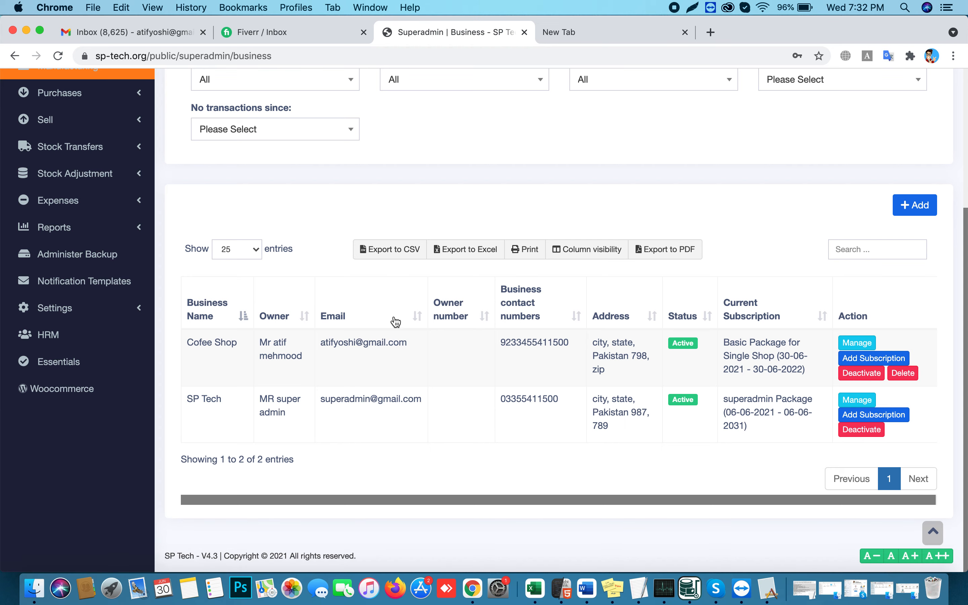
{"action": "scroll", "coordinate": [355, 296], "scroll_direction": "up", "scroll_amount": 5}
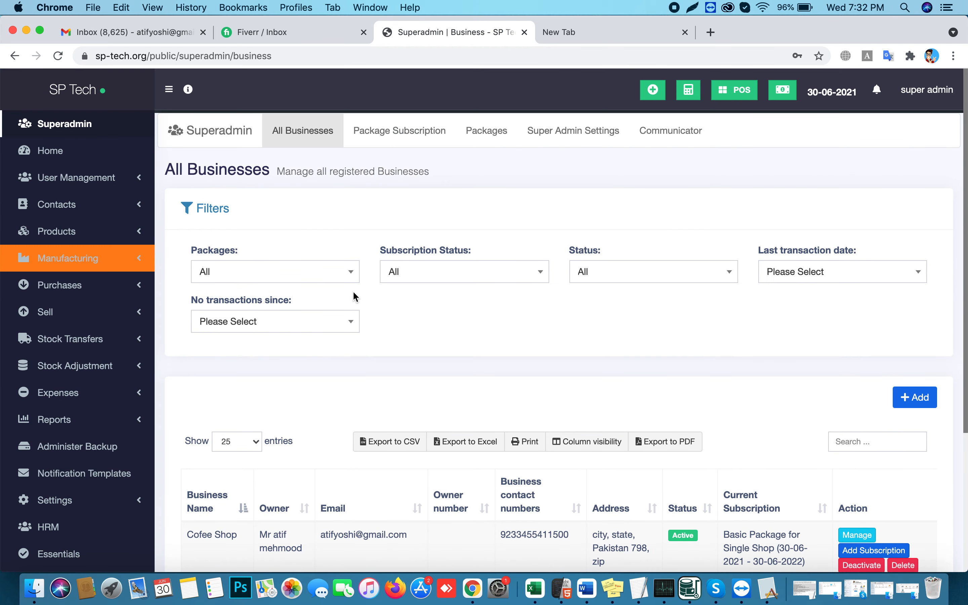
{"action": "left_click", "coordinate": [120, 33]}
{"action": "left_click", "coordinate": [48, 180]}
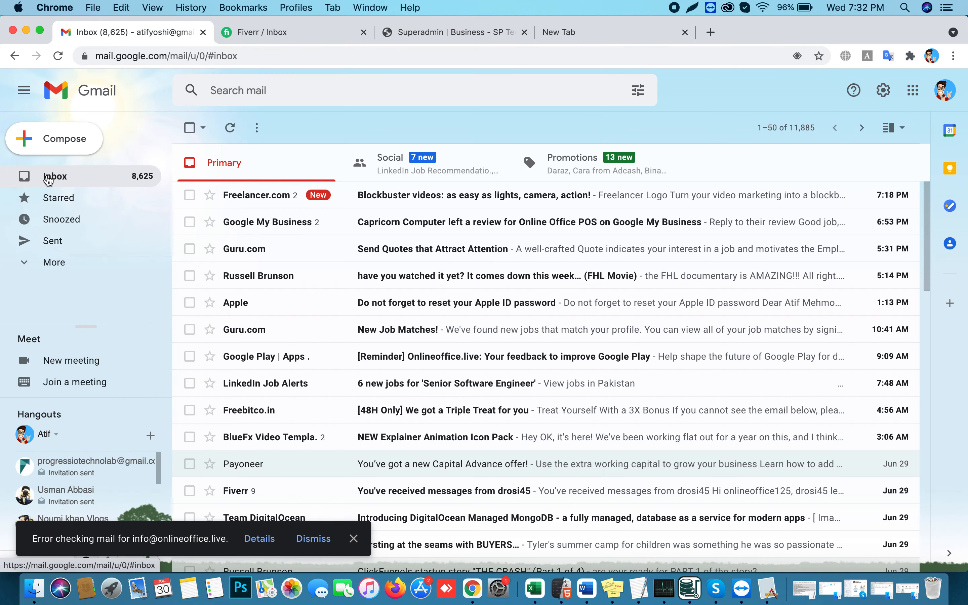
{"action": "left_click", "coordinate": [430, 177]}
{"action": "left_click", "coordinate": [334, 169]}
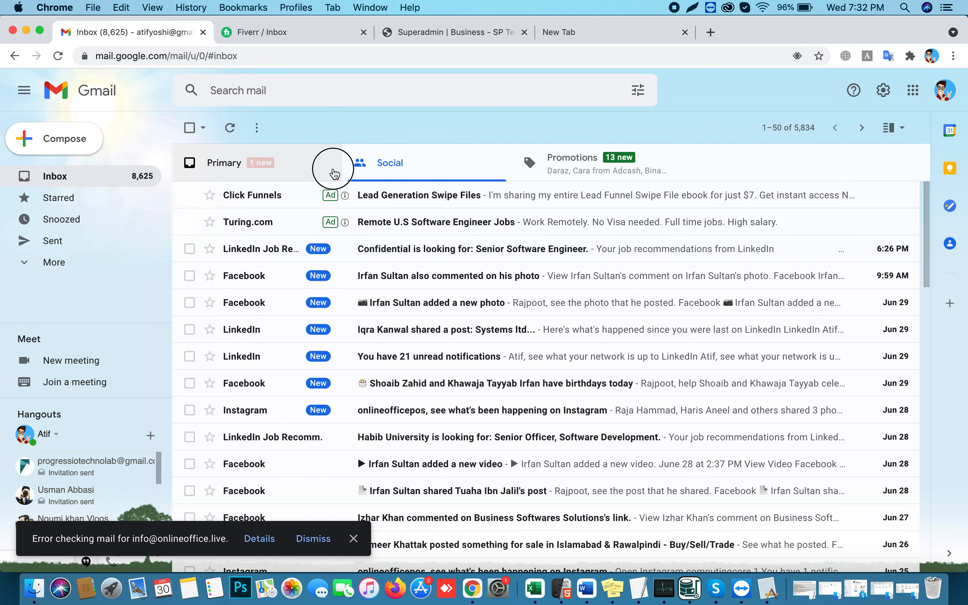
{"action": "left_click", "coordinate": [574, 165]}
{"action": "left_click", "coordinate": [299, 169]}
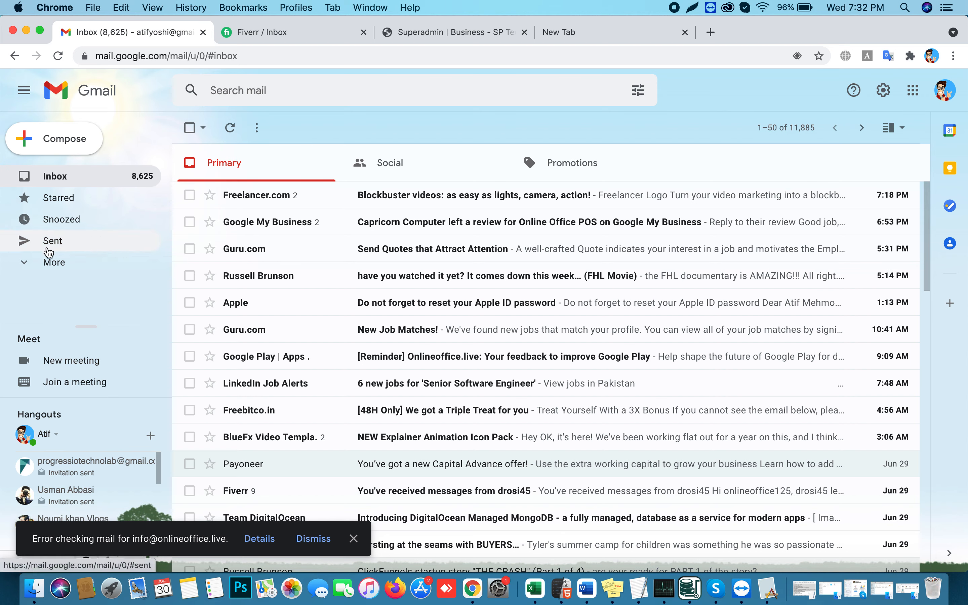
{"action": "left_click", "coordinate": [50, 262]}
{"action": "scroll", "coordinate": [105, 280], "scroll_direction": "down", "scroll_amount": 3}
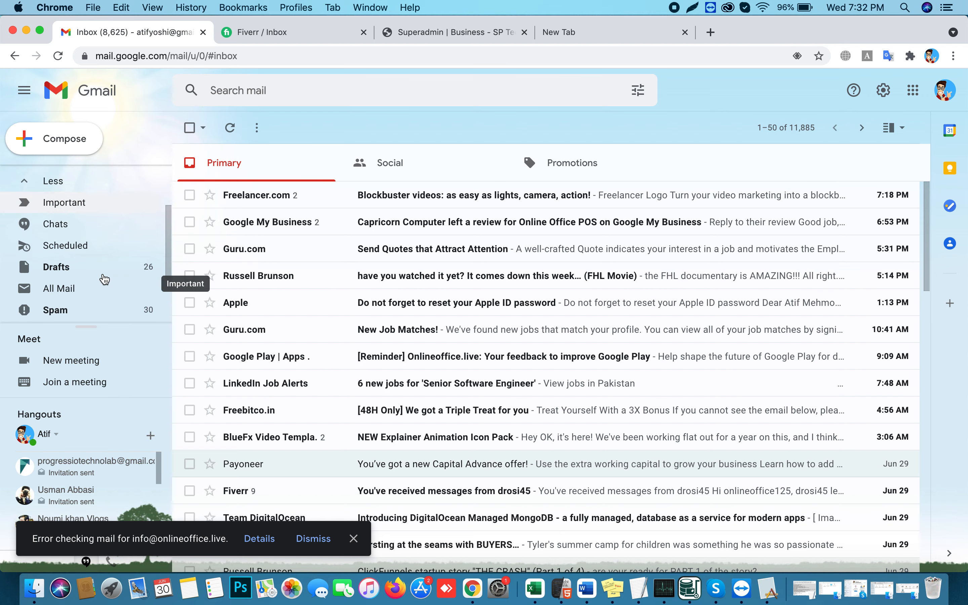
{"action": "left_click", "coordinate": [64, 274]}
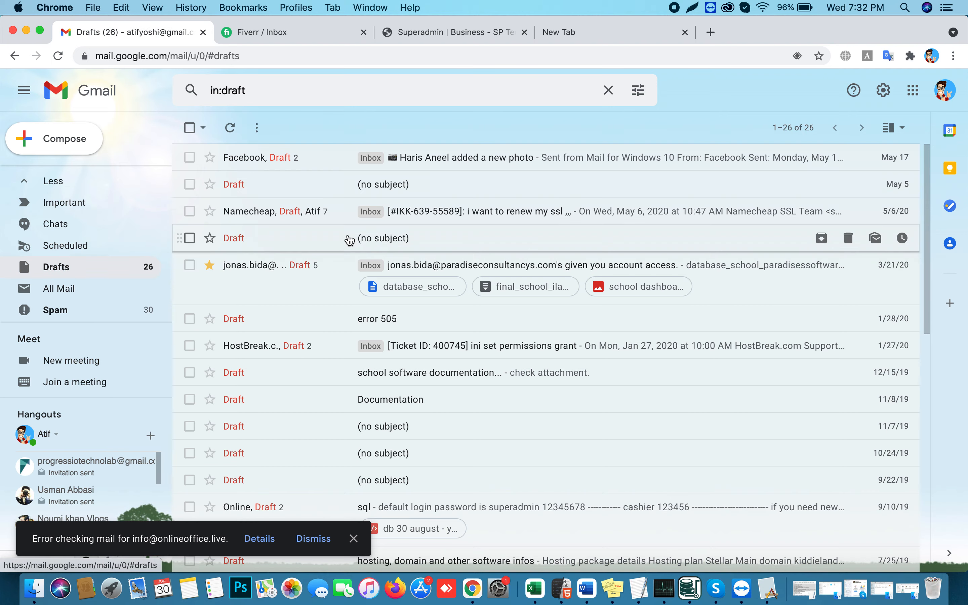
{"action": "scroll", "coordinate": [86, 203], "scroll_direction": "down", "scroll_amount": 2}
{"action": "scroll", "coordinate": [86, 203], "scroll_direction": "up", "scroll_amount": 3}
{"action": "left_click", "coordinate": [56, 178]}
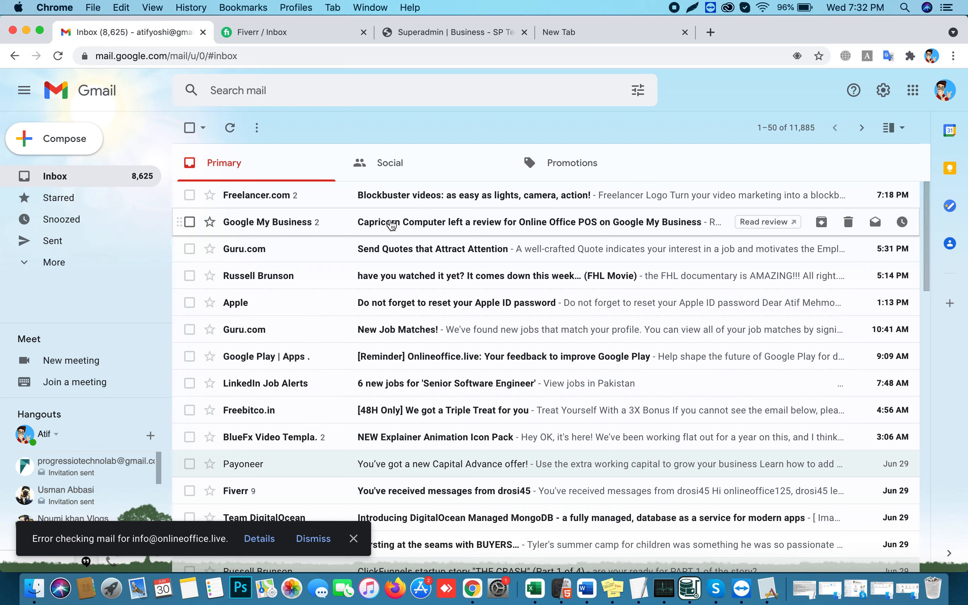
{"action": "left_click", "coordinate": [315, 35]}
{"action": "left_click", "coordinate": [445, 36]}
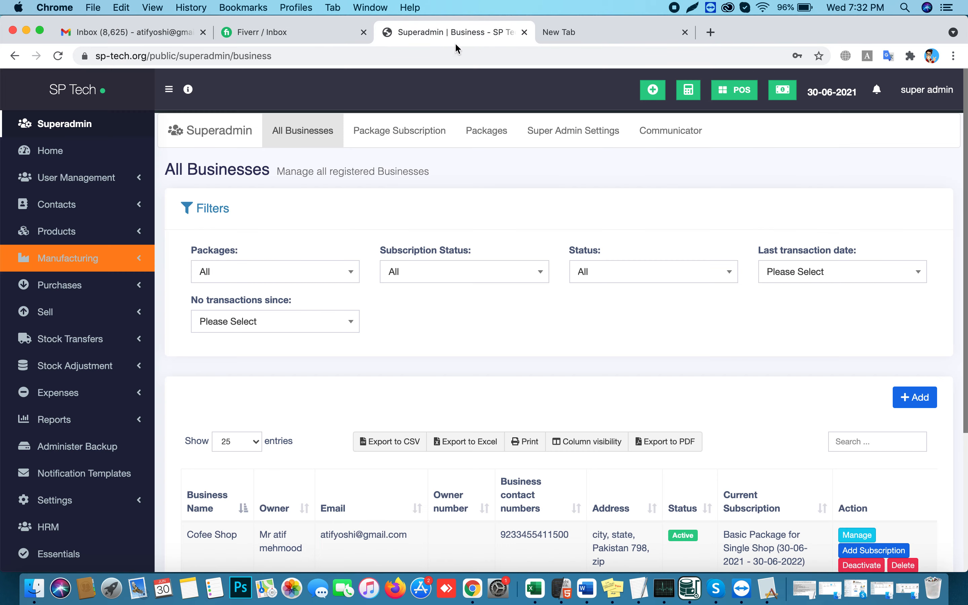
Sign out of the superadmin account from its account menu
{"action": "scroll", "coordinate": [602, 303], "scroll_direction": "down", "scroll_amount": 5}
{"action": "scroll", "coordinate": [594, 305], "scroll_direction": "up", "scroll_amount": 5}
{"action": "left_click", "coordinate": [928, 90]}
{"action": "left_click", "coordinate": [934, 245]}
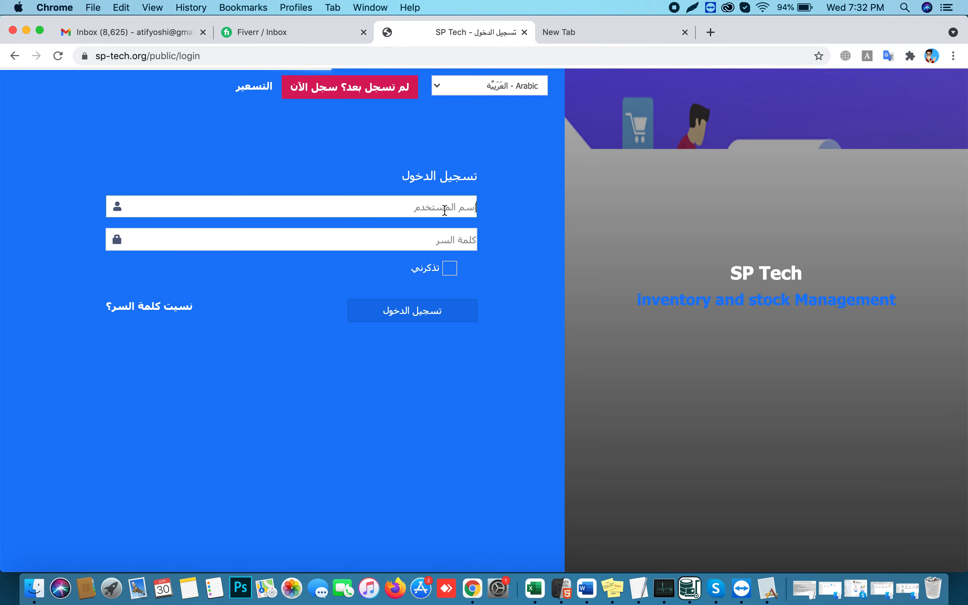
Log in with the Cofee Shop owner's username and password
{"action": "left_click", "coordinate": [445, 210]}
{"action": "type", "text": "atif"}
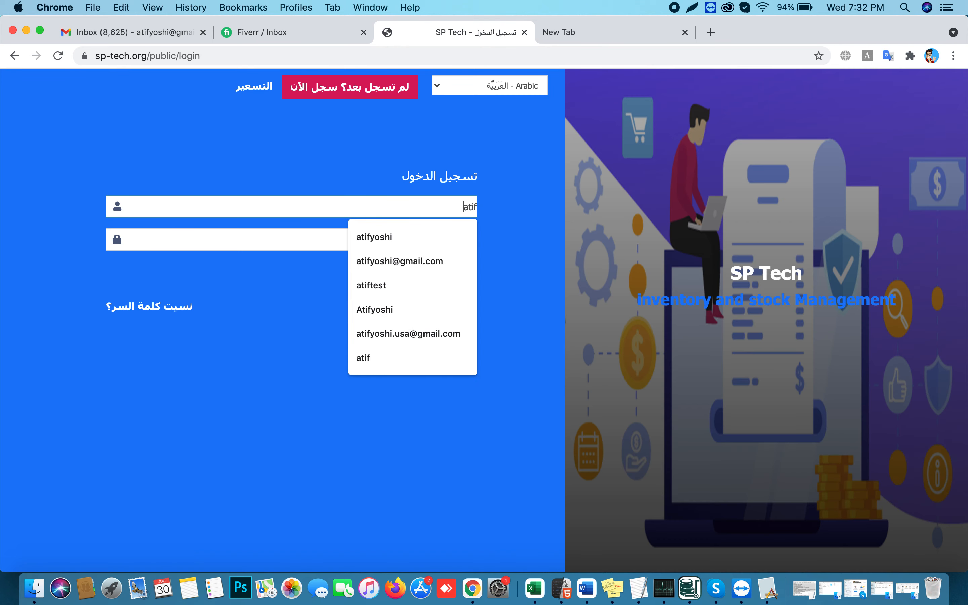
{"action": "key", "text": "Tab"}
{"action": "type", "text": "••"}
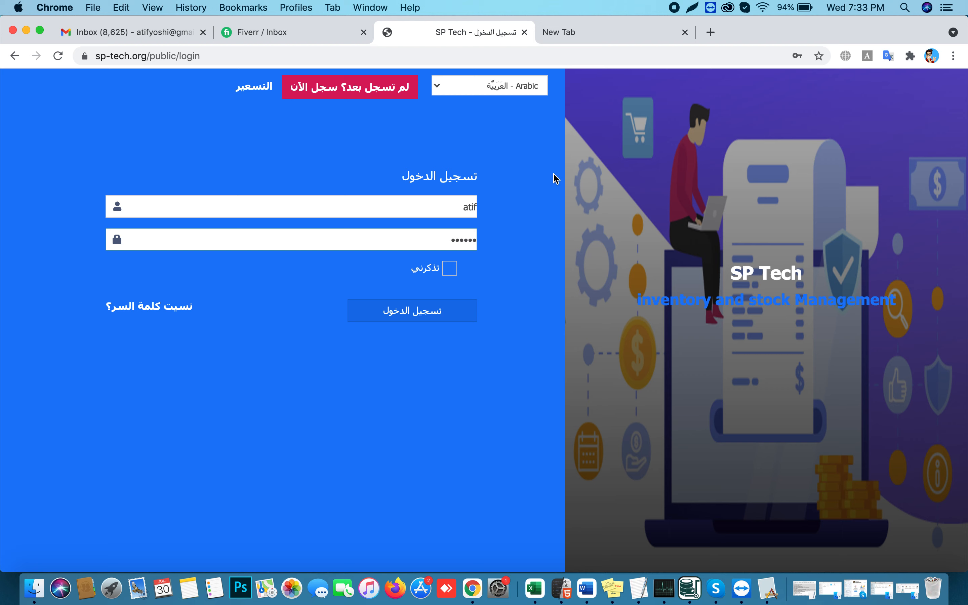
{"action": "left_click", "coordinate": [441, 311]}
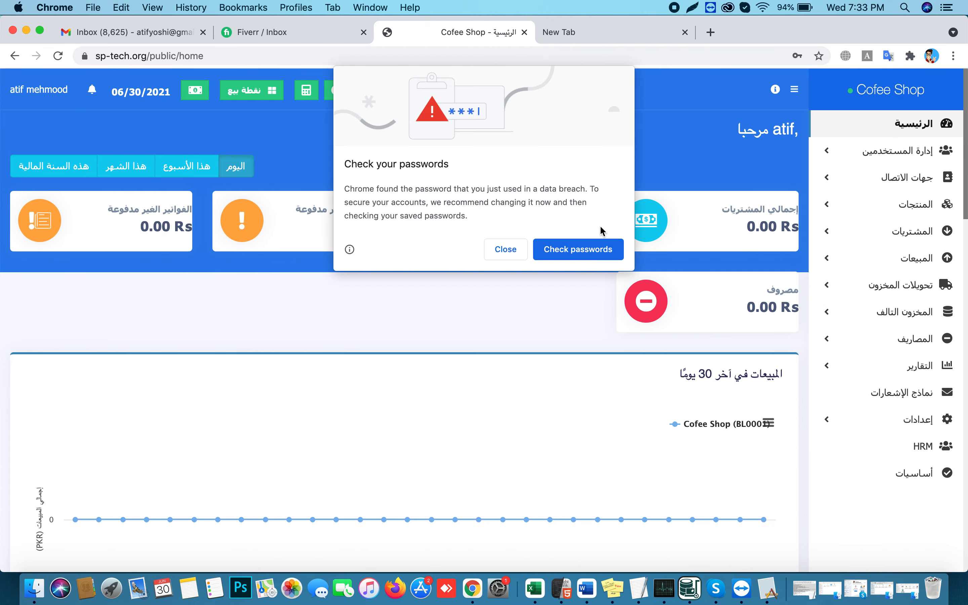
Dismiss the password warning and log out of the business account
{"action": "left_click", "coordinate": [506, 250]}
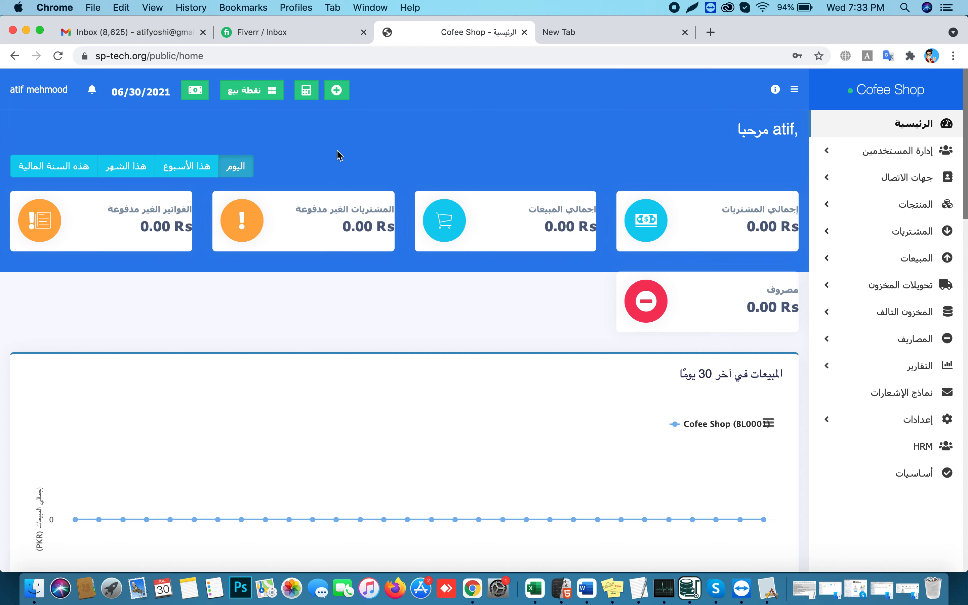
{"action": "left_click", "coordinate": [38, 96]}
{"action": "left_click", "coordinate": [46, 242]}
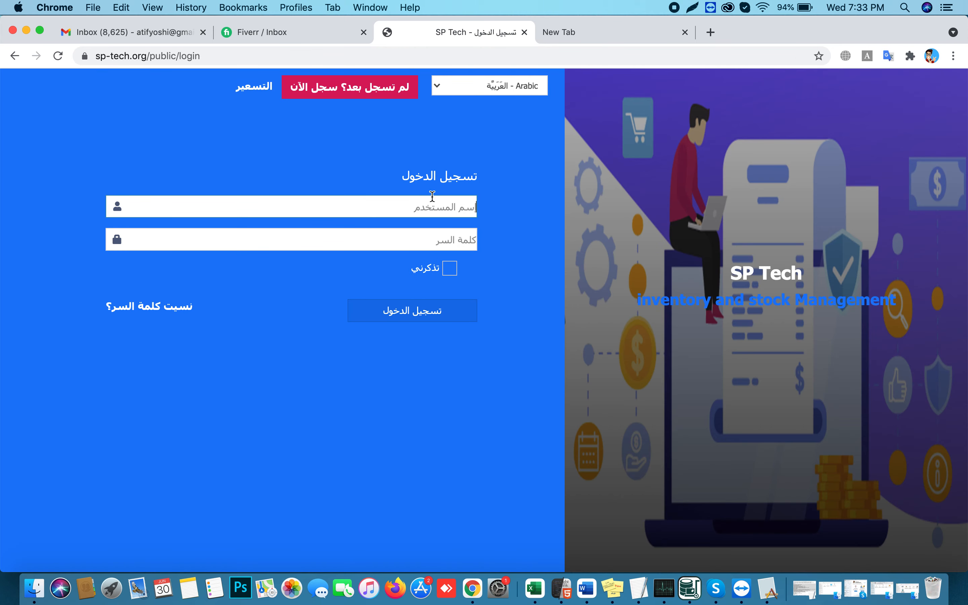
Log back in as the Cofee Shop owner, dismiss the password warning, and open the user menu
{"action": "left_click", "coordinate": [433, 196]}
{"action": "type", "text": "atif"}
{"action": "key", "text": "Tab"}
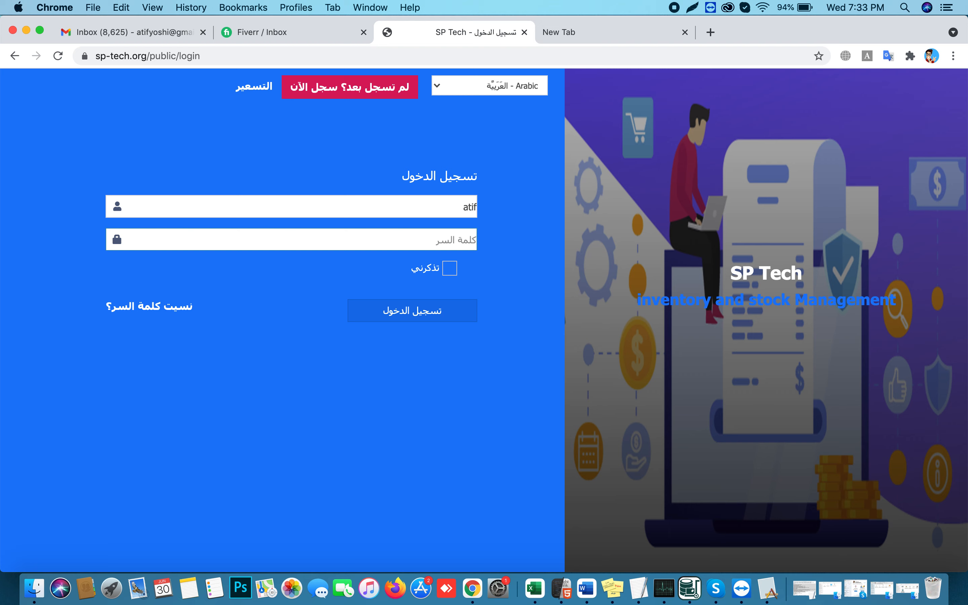
{"action": "type", "text": "a"}
{"action": "key", "text": "Return"}
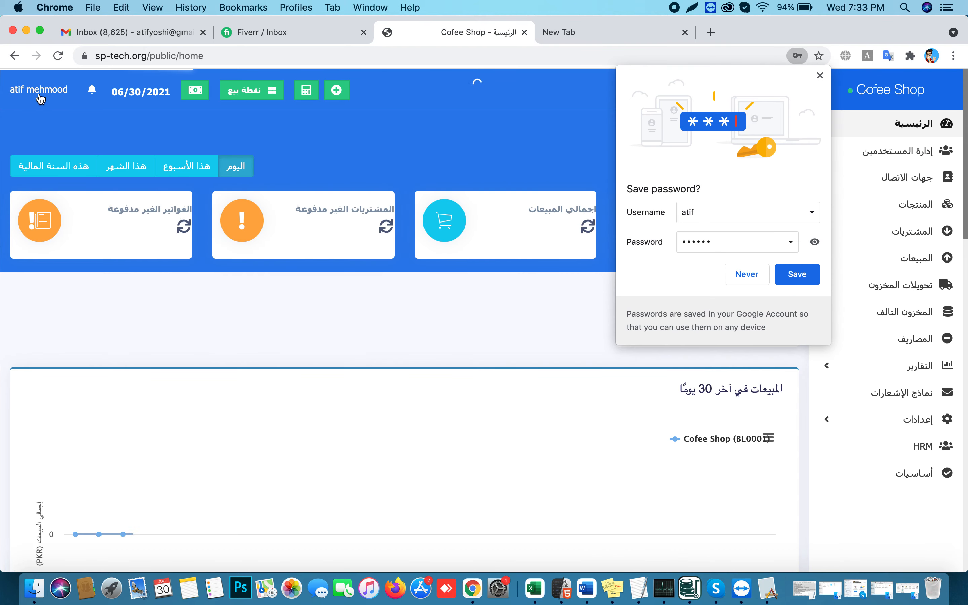
{"action": "left_click", "coordinate": [503, 252]}
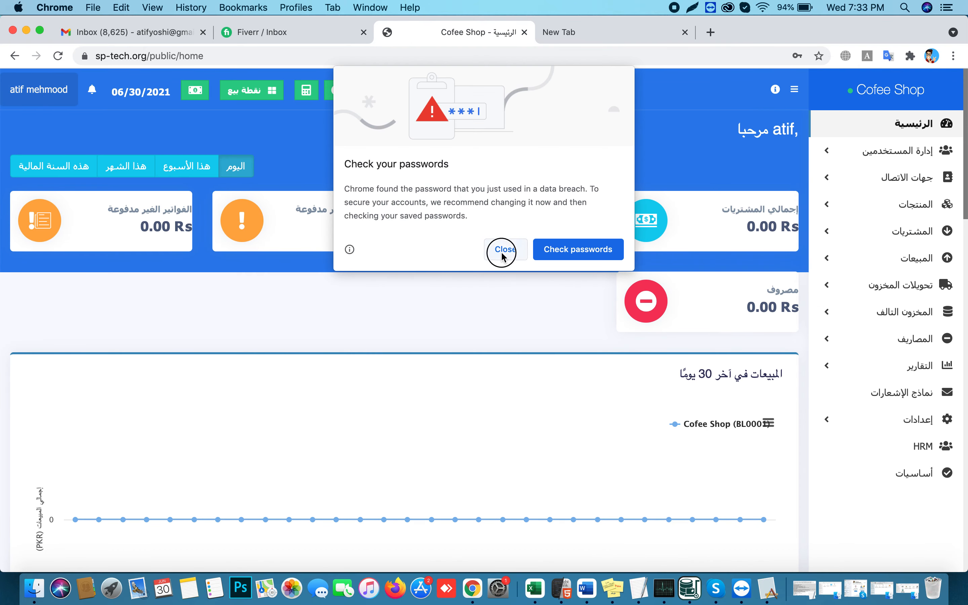
{"action": "left_click", "coordinate": [39, 89]}
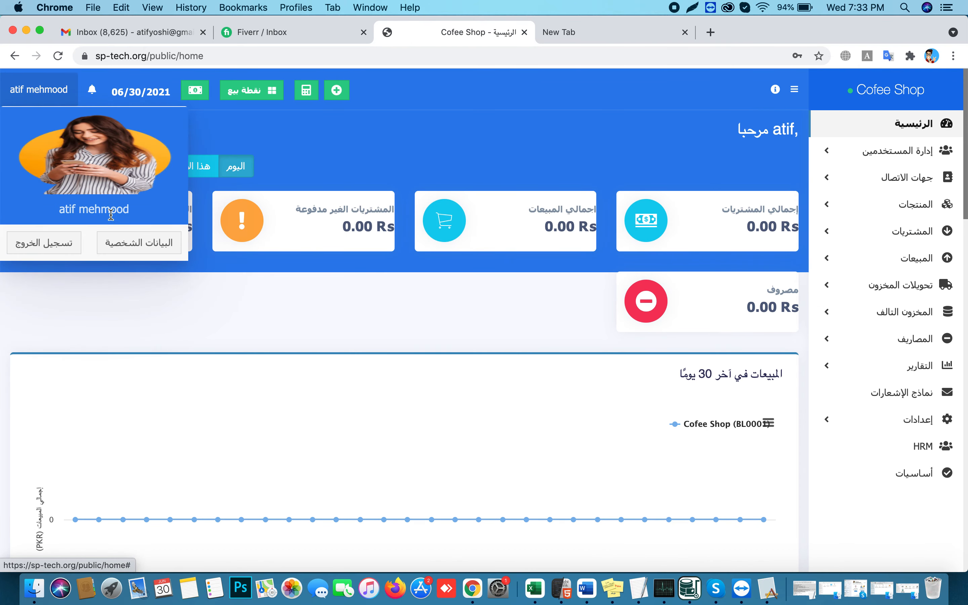
Set the profile language to English, save it, and return to the Home dashboard
{"action": "left_click", "coordinate": [138, 243]}
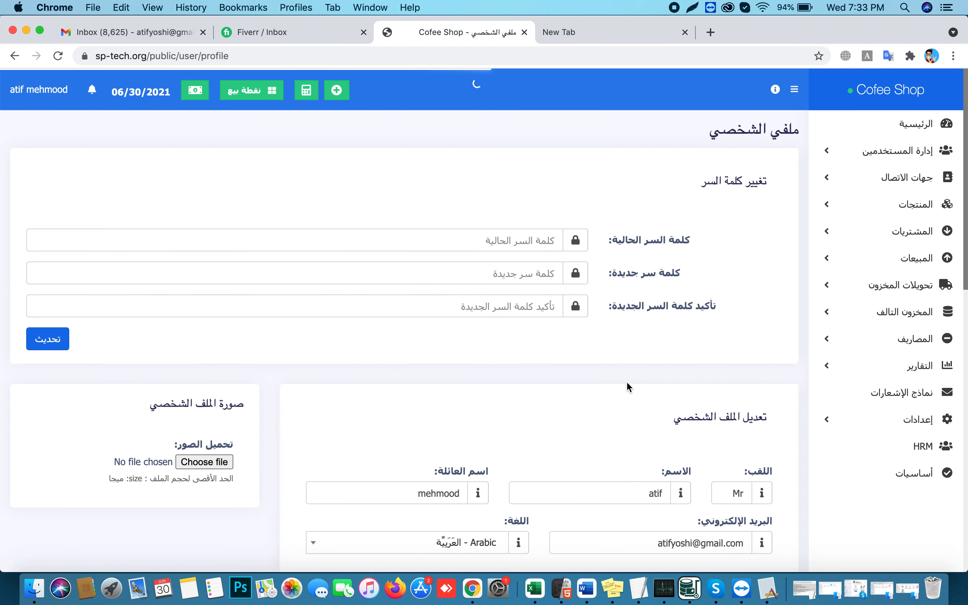
{"action": "scroll", "coordinate": [620, 385], "scroll_direction": "down", "scroll_amount": 1}
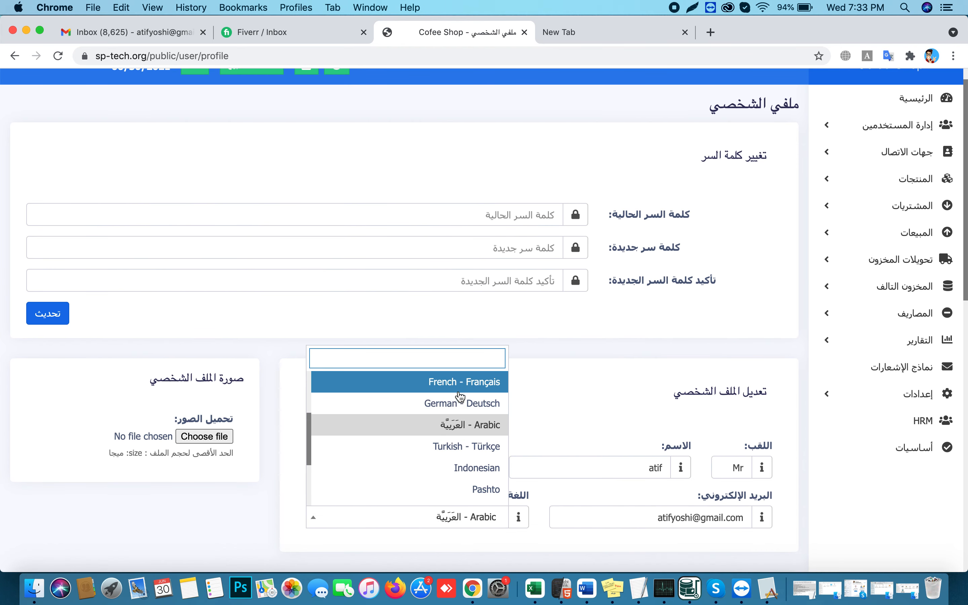
{"action": "scroll", "coordinate": [460, 400], "scroll_direction": "down", "scroll_amount": 3}
{"action": "scroll", "coordinate": [460, 410], "scroll_direction": "up", "scroll_amount": 5}
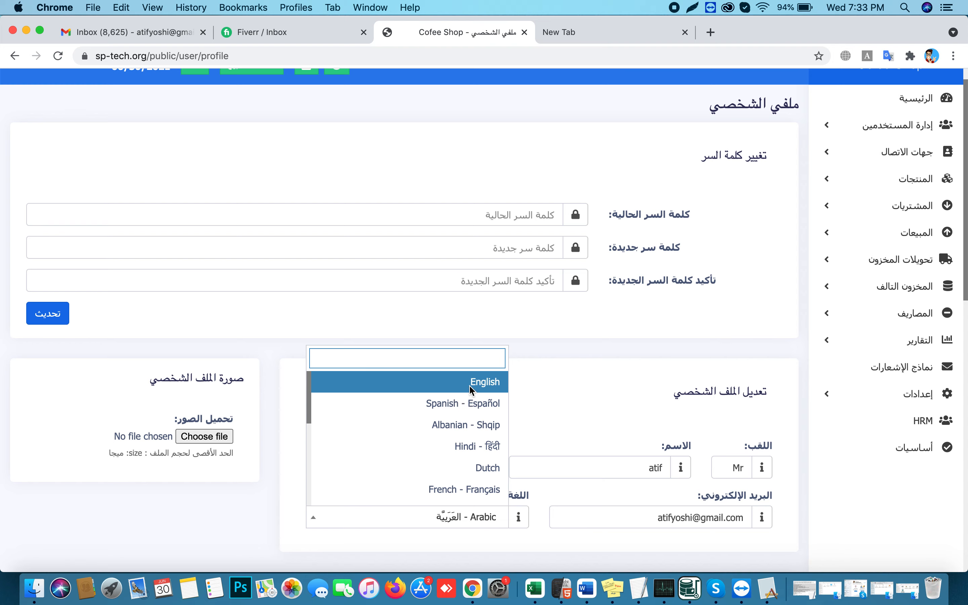
{"action": "left_click", "coordinate": [469, 385]}
{"action": "scroll", "coordinate": [643, 433], "scroll_direction": "down", "scroll_amount": 15}
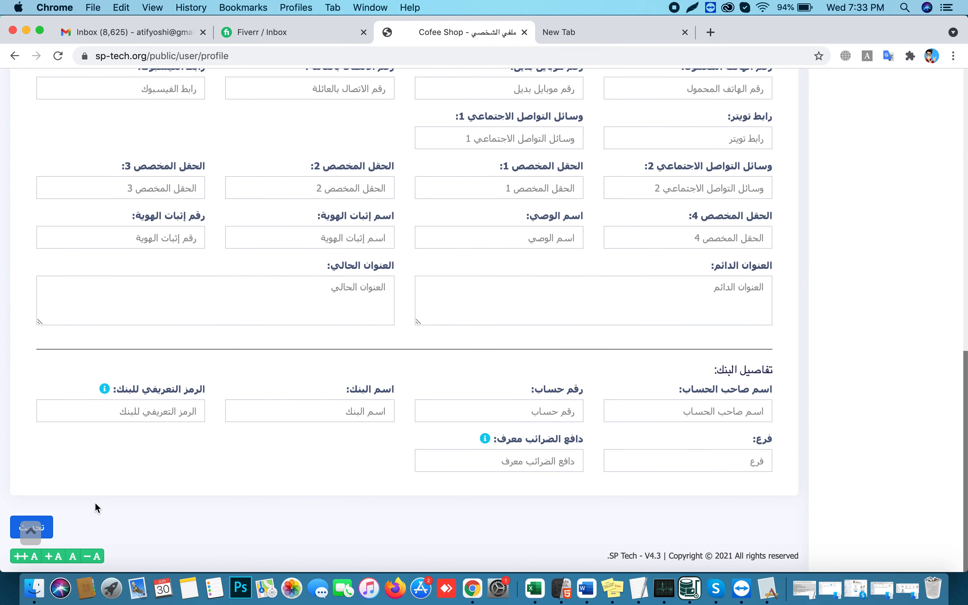
{"action": "left_click", "coordinate": [44, 527]}
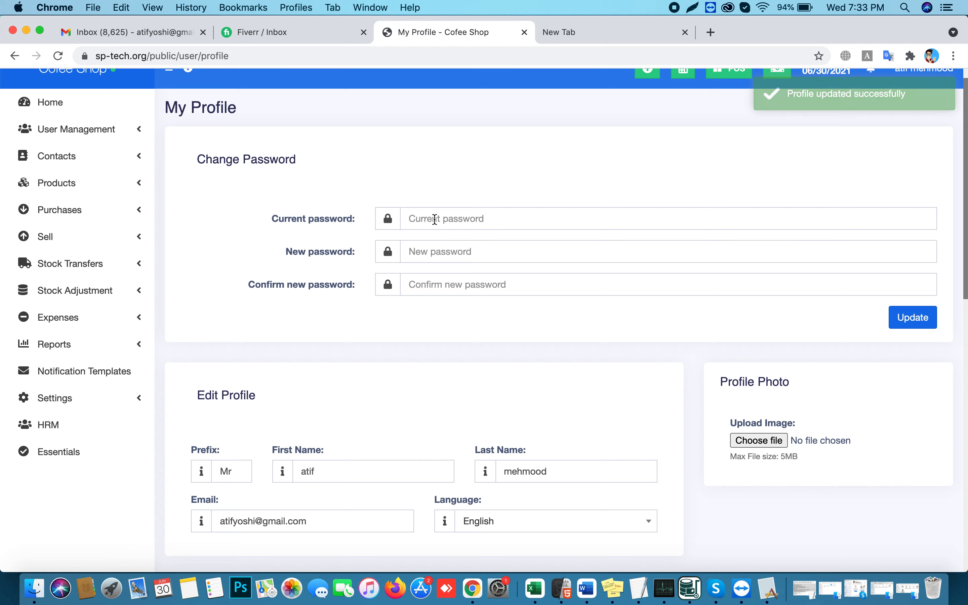
{"action": "left_click", "coordinate": [79, 113]}
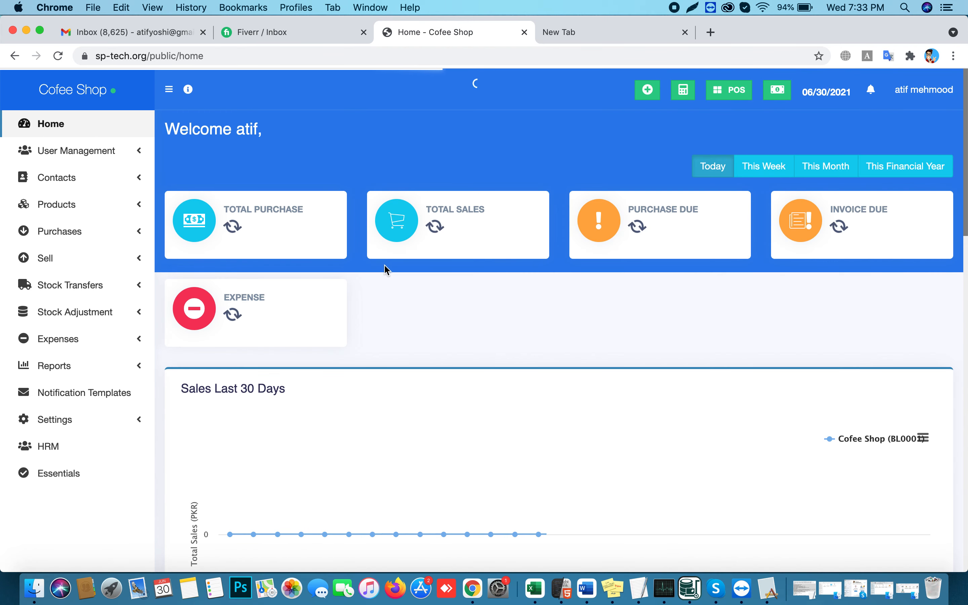
Open the POS screen in a new tab, then expand Settings back on the dashboard tab
{"action": "right_click", "coordinate": [721, 95]}
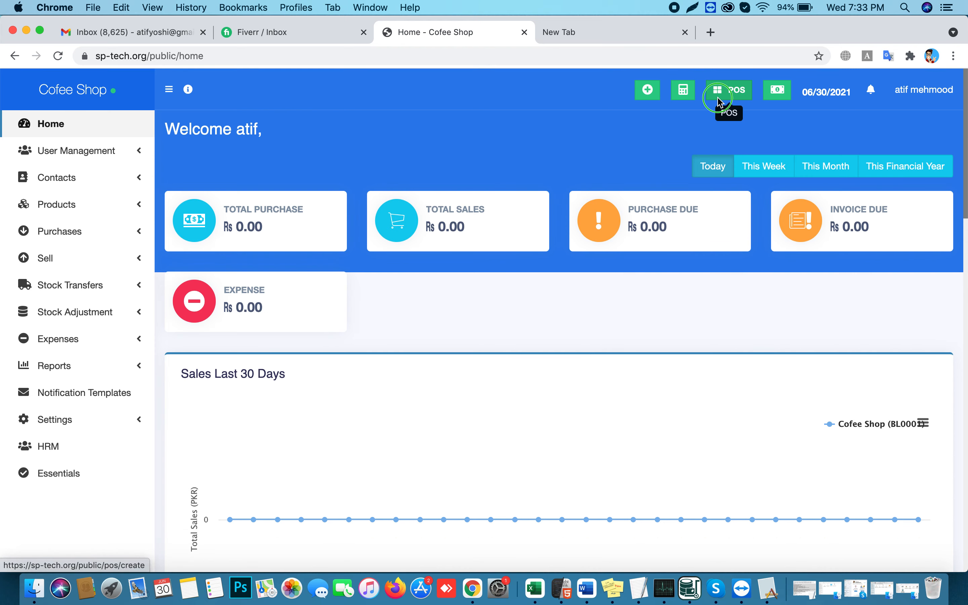
{"action": "left_click", "coordinate": [736, 106]}
{"action": "left_click", "coordinate": [581, 34]}
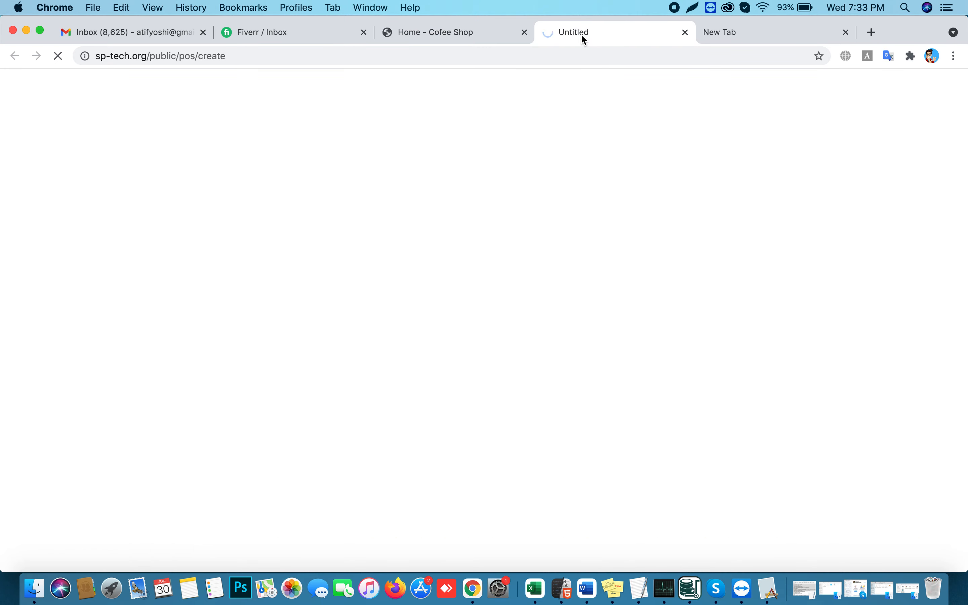
{"action": "left_click", "coordinate": [487, 36]}
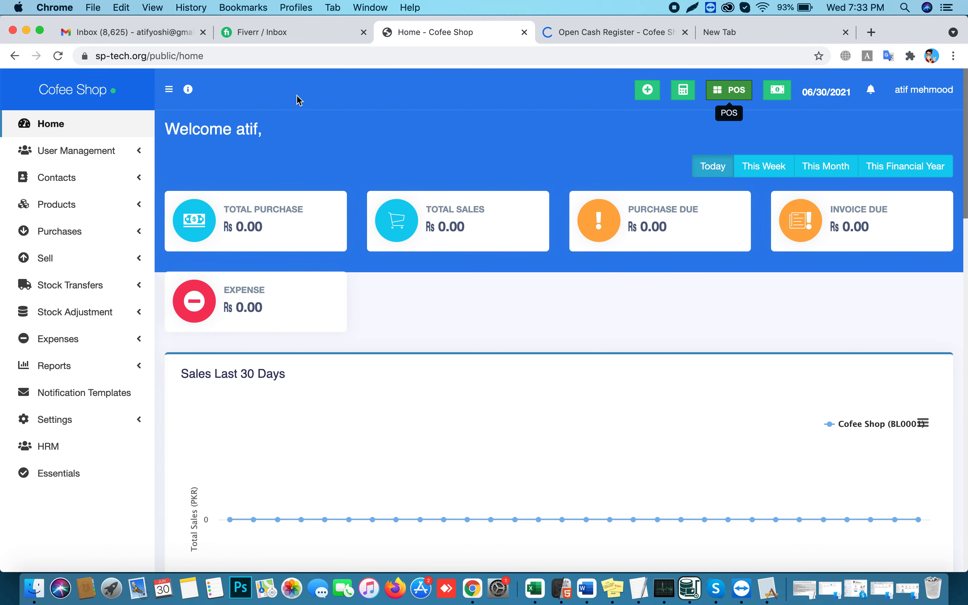
{"action": "mouse_move", "coordinate": [191, 94]}
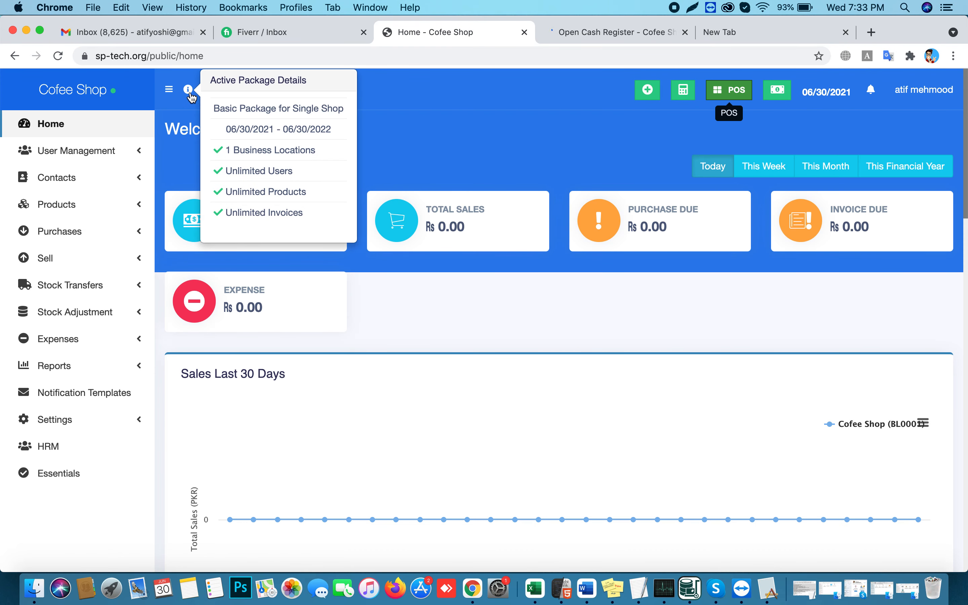
{"action": "left_click", "coordinate": [70, 423]}
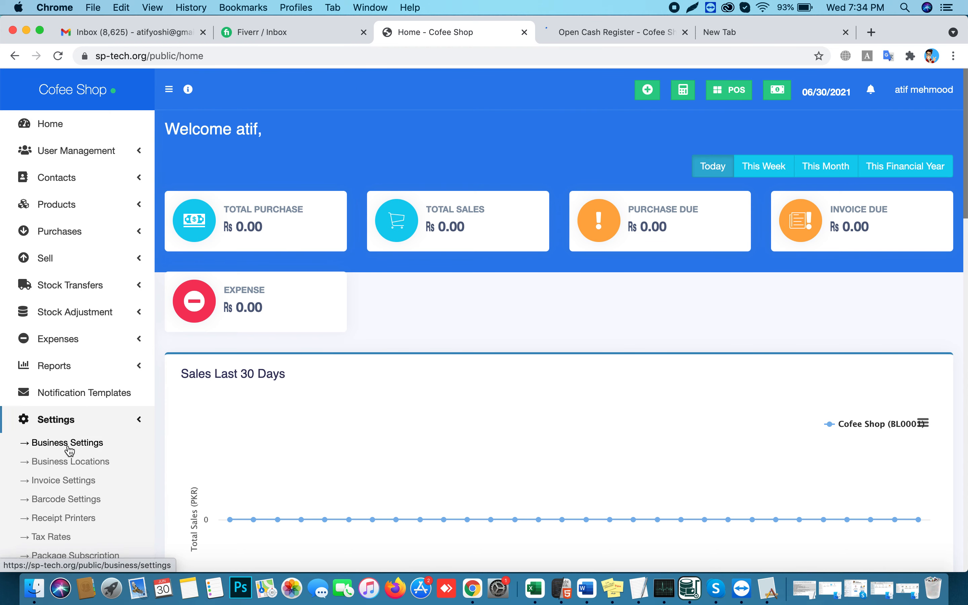
Set the business Date Format to dd-mm-yyyy in Business Settings
{"action": "left_click", "coordinate": [69, 448]}
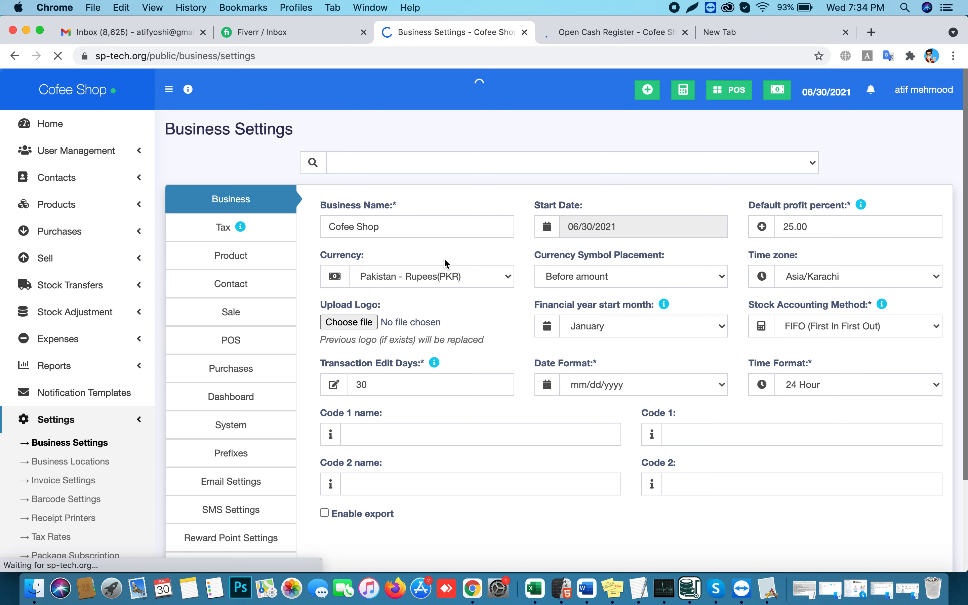
{"action": "left_click", "coordinate": [602, 389]}
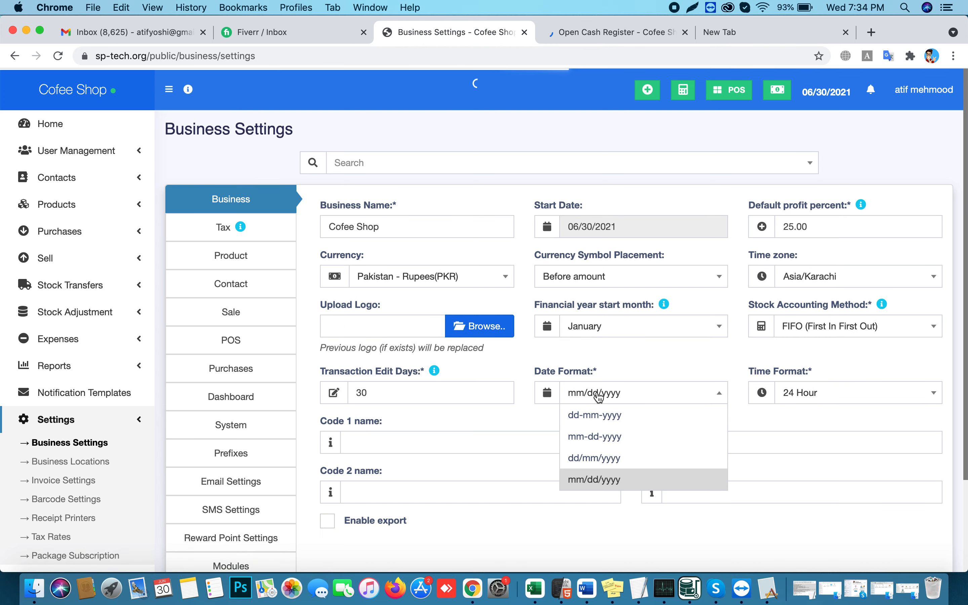
{"action": "left_click", "coordinate": [595, 416]}
{"action": "left_click", "coordinate": [195, 229]}
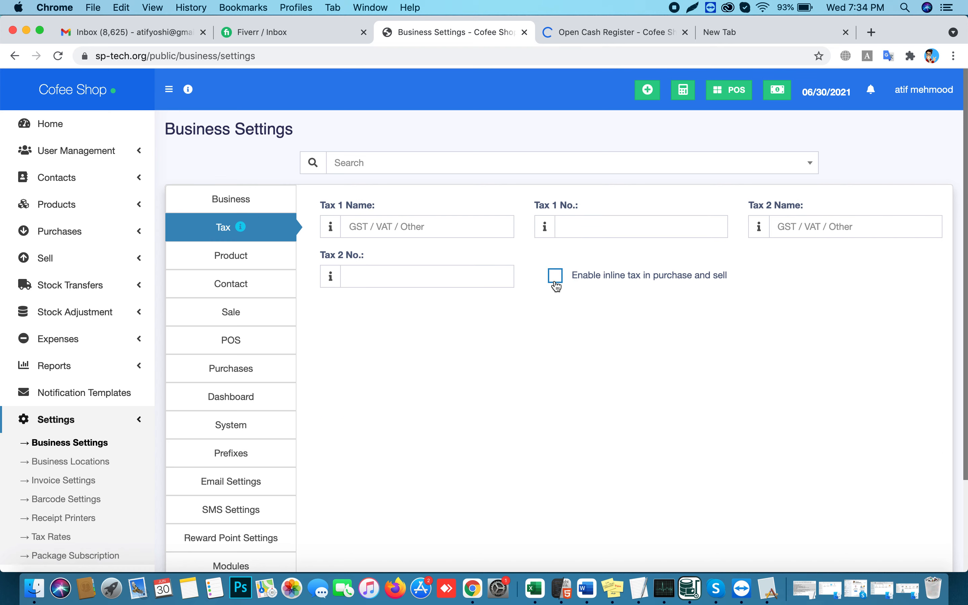
Open the cash register with 0 cash in hand
{"action": "left_click", "coordinate": [576, 38]}
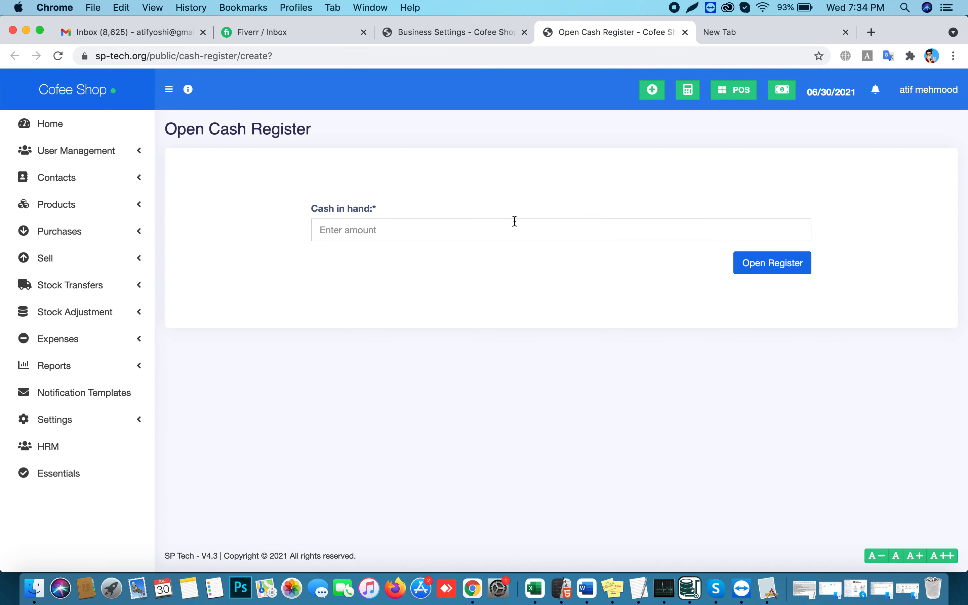
{"action": "left_click", "coordinate": [507, 230]}
{"action": "type", "text": "0"}
{"action": "left_click", "coordinate": [763, 272]}
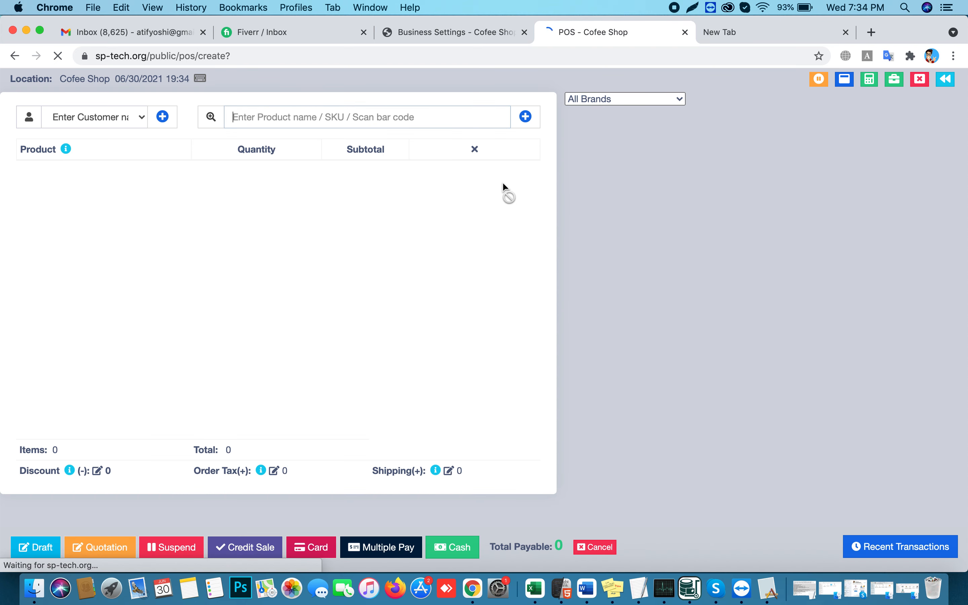
Enable inline tax in purchase and sell, save settings, and check the reloaded POS screen
{"action": "left_click", "coordinate": [450, 34]}
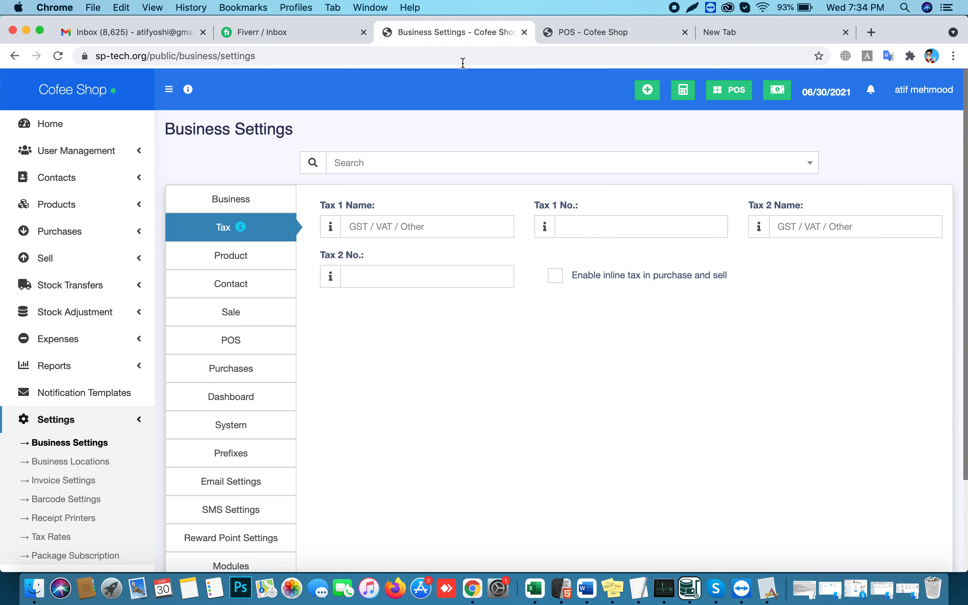
{"action": "left_click", "coordinate": [586, 276]}
{"action": "scroll", "coordinate": [647, 331], "scroll_direction": "down", "scroll_amount": 5}
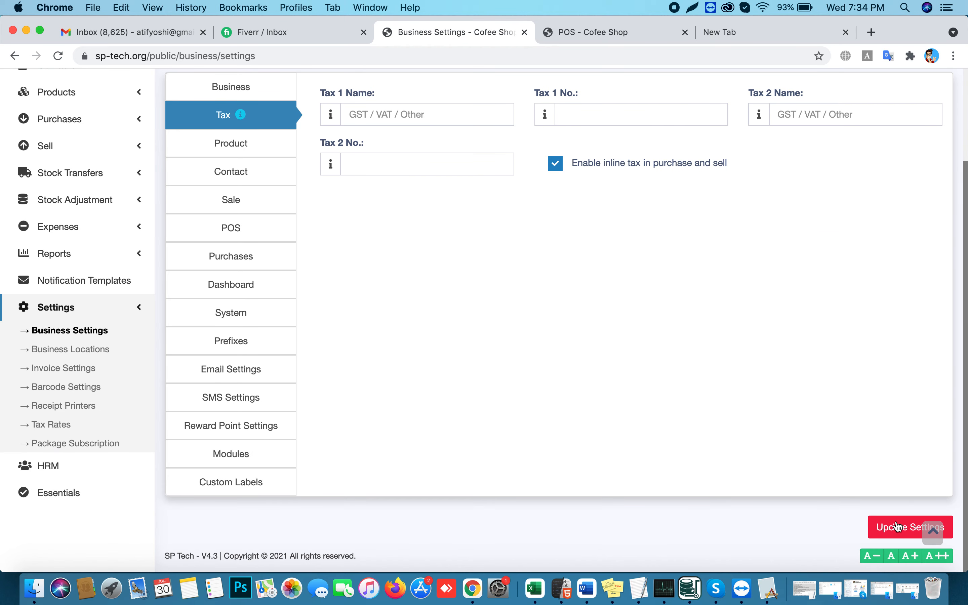
{"action": "left_click", "coordinate": [905, 527]}
{"action": "left_click", "coordinate": [572, 37]}
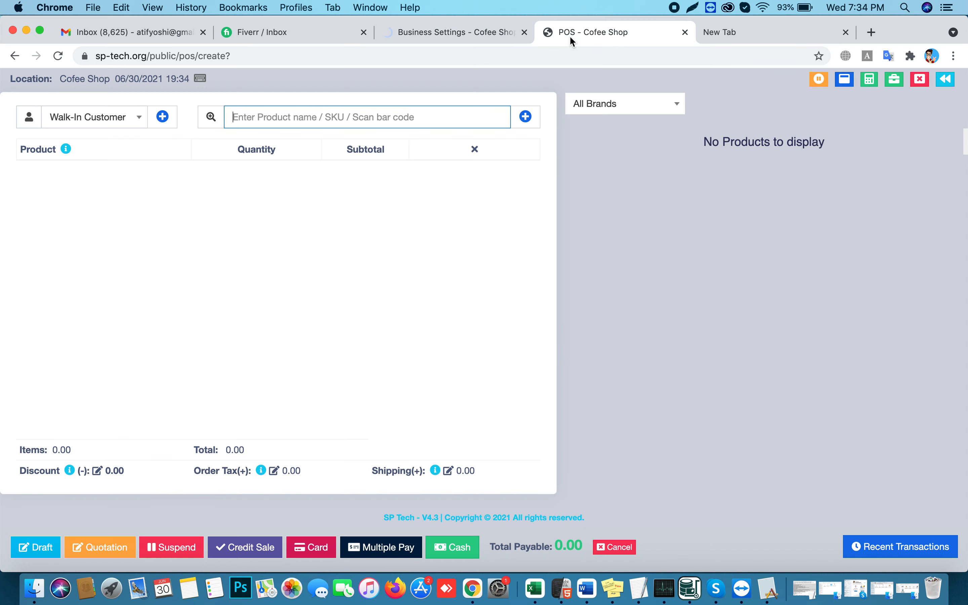
{"action": "key", "text": "super+r"}
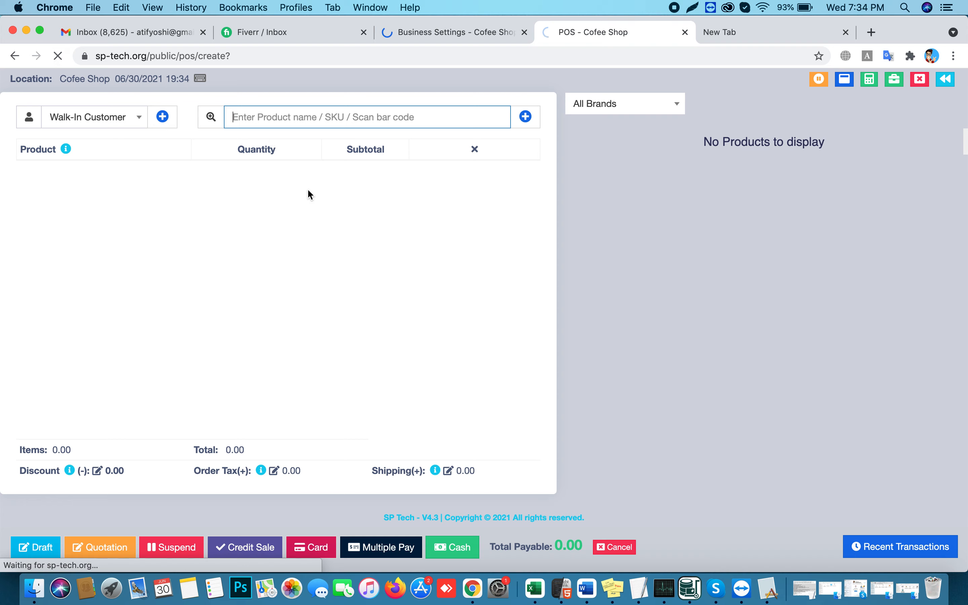
{"action": "left_click", "coordinate": [457, 37]}
{"action": "left_click", "coordinate": [572, 33]}
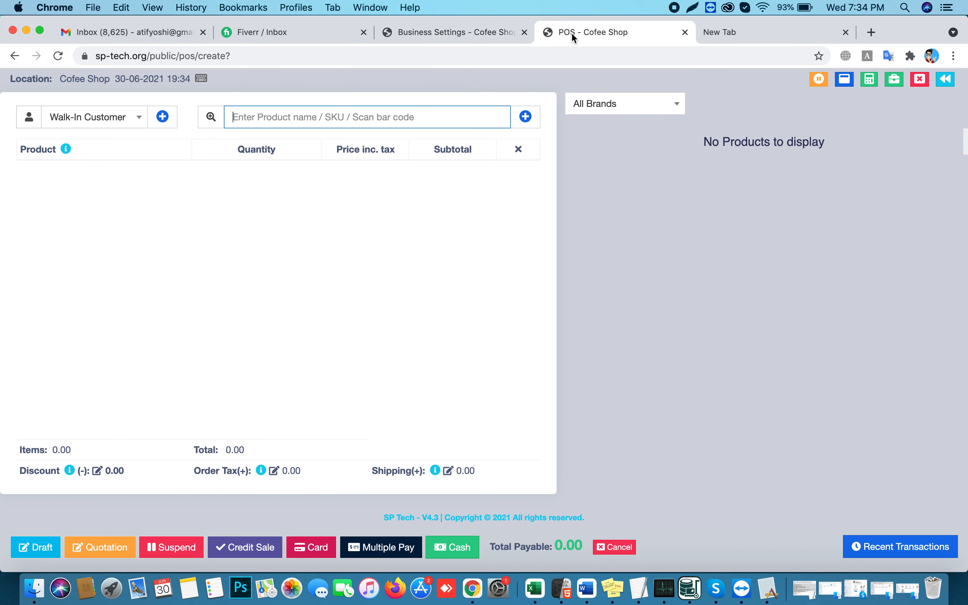
{"action": "left_click", "coordinate": [484, 33]}
Turn inline tax back off and save the business settings again
{"action": "left_click", "coordinate": [236, 257]}
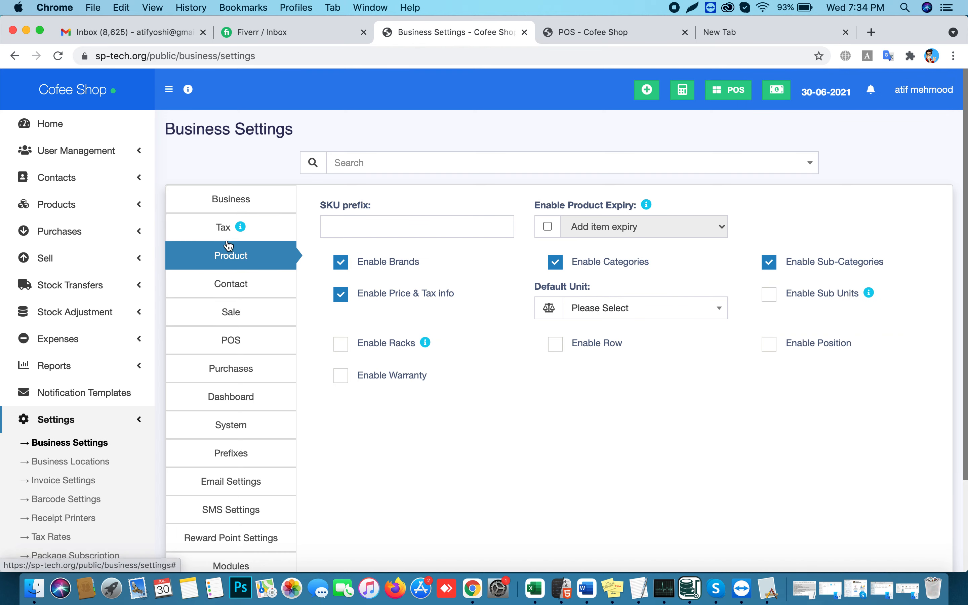
{"action": "left_click", "coordinate": [232, 227]}
{"action": "left_click", "coordinate": [555, 276]}
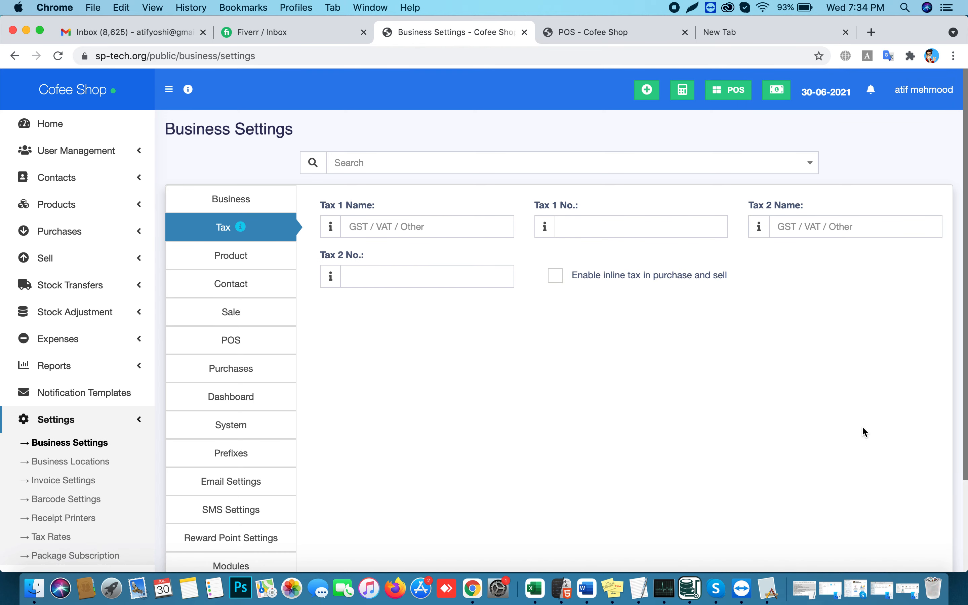
{"action": "scroll", "coordinate": [850, 442], "scroll_direction": "down", "scroll_amount": 3}
{"action": "left_click", "coordinate": [887, 525]}
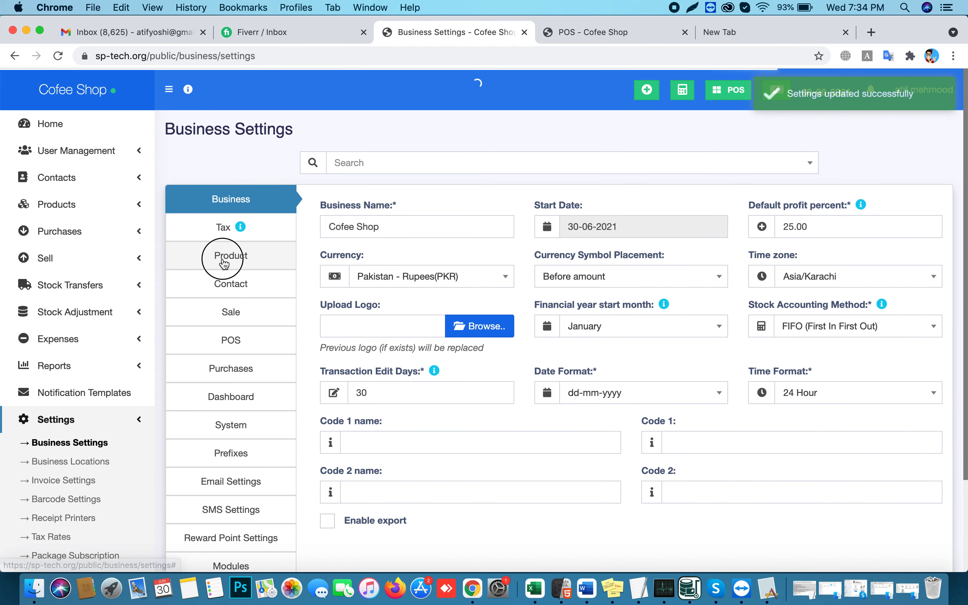
Set the Default Unit to Pieces in the Product settings
{"action": "left_click", "coordinate": [228, 256]}
{"action": "left_click", "coordinate": [228, 282]}
{"action": "left_click", "coordinate": [231, 256]}
{"action": "left_click", "coordinate": [634, 313]}
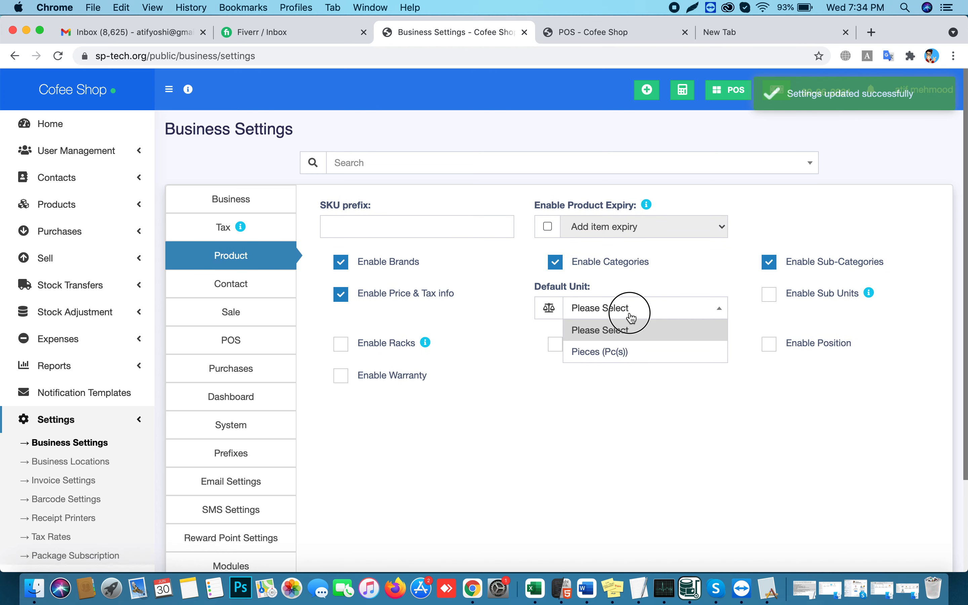
{"action": "left_click", "coordinate": [616, 354]}
Browse the Contact, Sale, POS, Purchases and Dashboard settings
{"action": "left_click", "coordinate": [227, 281]}
{"action": "left_click", "coordinate": [240, 318]}
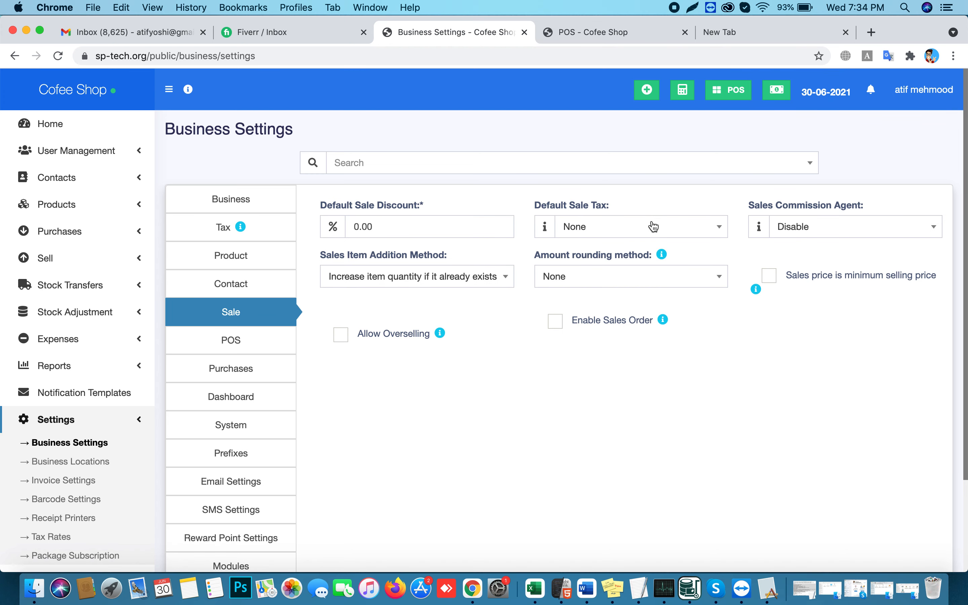
{"action": "left_click", "coordinate": [267, 345]}
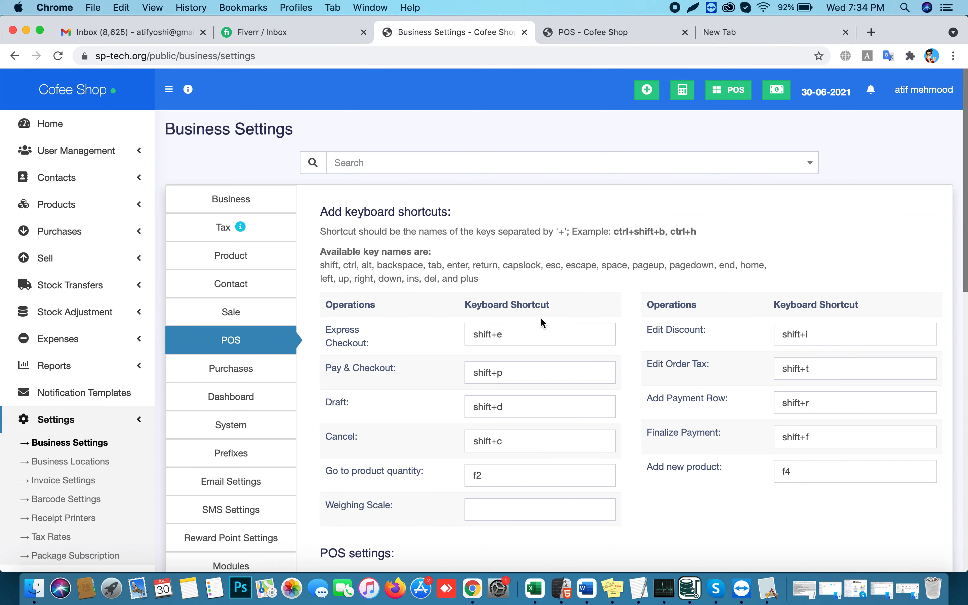
{"action": "scroll", "coordinate": [542, 317], "scroll_direction": "down", "scroll_amount": 10}
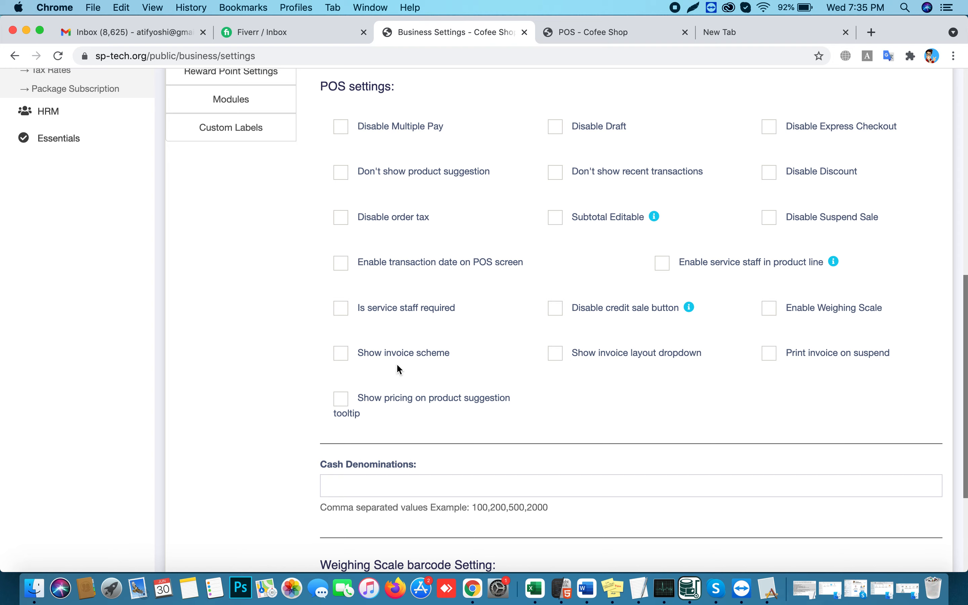
{"action": "scroll", "coordinate": [397, 362], "scroll_direction": "down", "scroll_amount": 1}
{"action": "scroll", "coordinate": [399, 362], "scroll_direction": "up", "scroll_amount": 5}
{"action": "scroll", "coordinate": [399, 362], "scroll_direction": "up", "scroll_amount": 3}
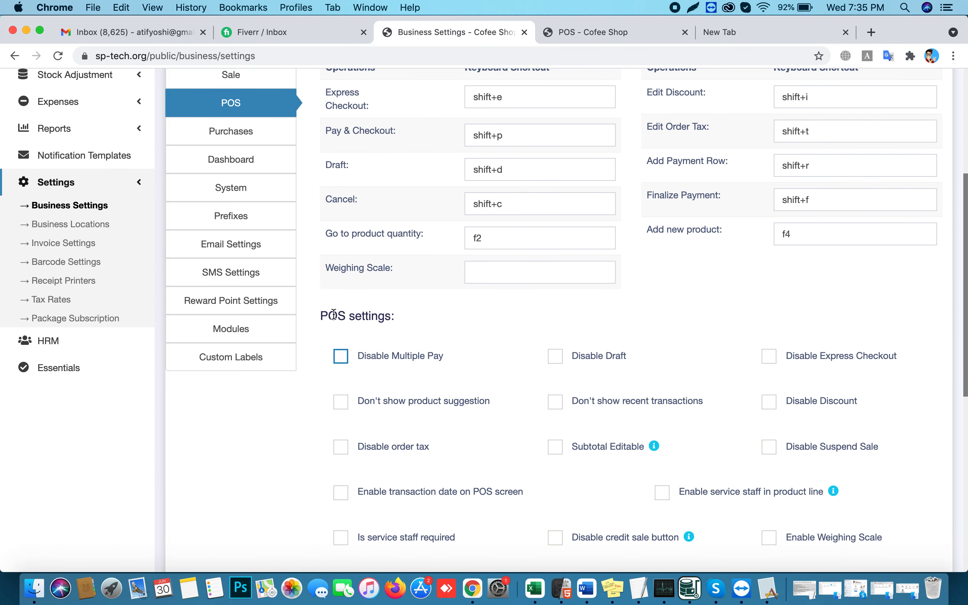
{"action": "left_click", "coordinate": [242, 143]}
{"action": "left_click", "coordinate": [234, 284]}
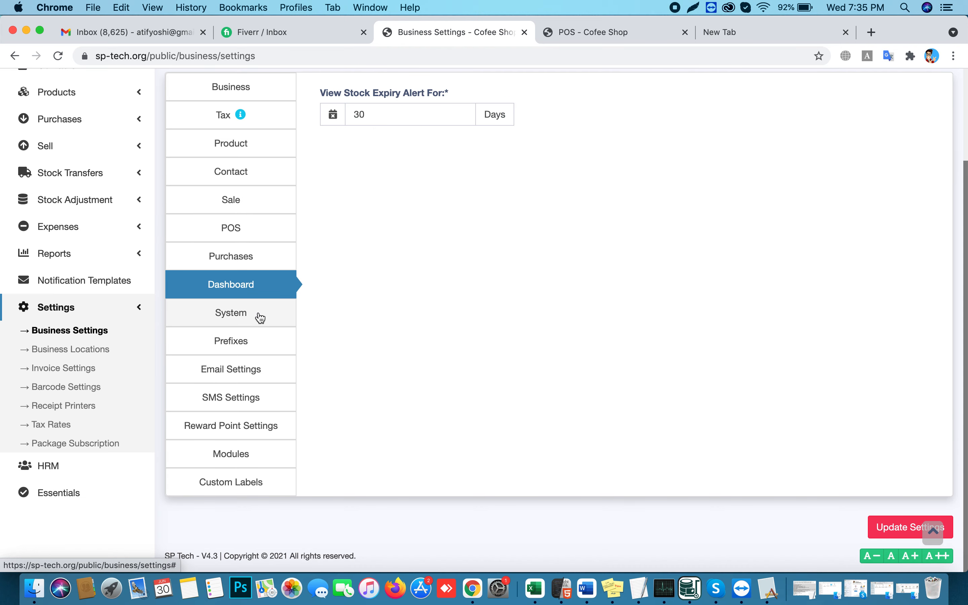
Choose a theme colour in System settings, then browse Prefixes and Email settings
{"action": "left_click", "coordinate": [240, 318]}
{"action": "left_click", "coordinate": [372, 115]}
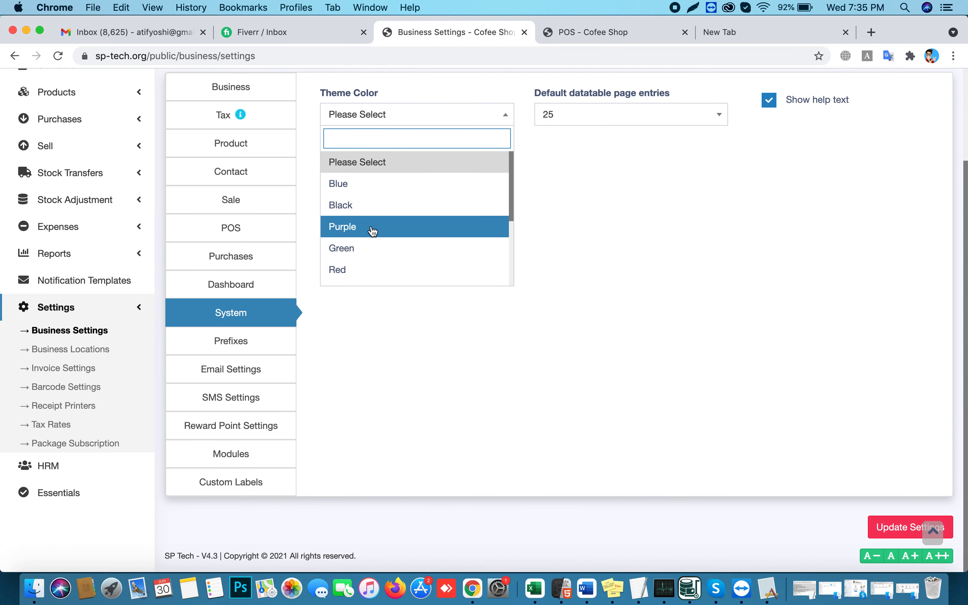
{"action": "left_click", "coordinate": [376, 205]}
{"action": "left_click", "coordinate": [232, 340]}
{"action": "left_click", "coordinate": [219, 369]}
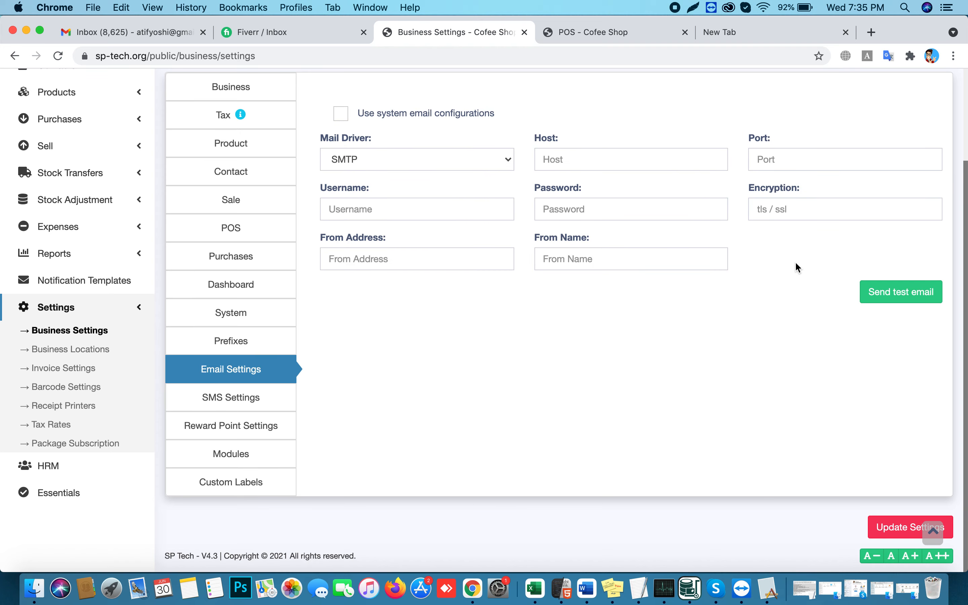
Check Gmail, then toggle 'Use system email configurations' on and back off
{"action": "left_click", "coordinate": [93, 31]}
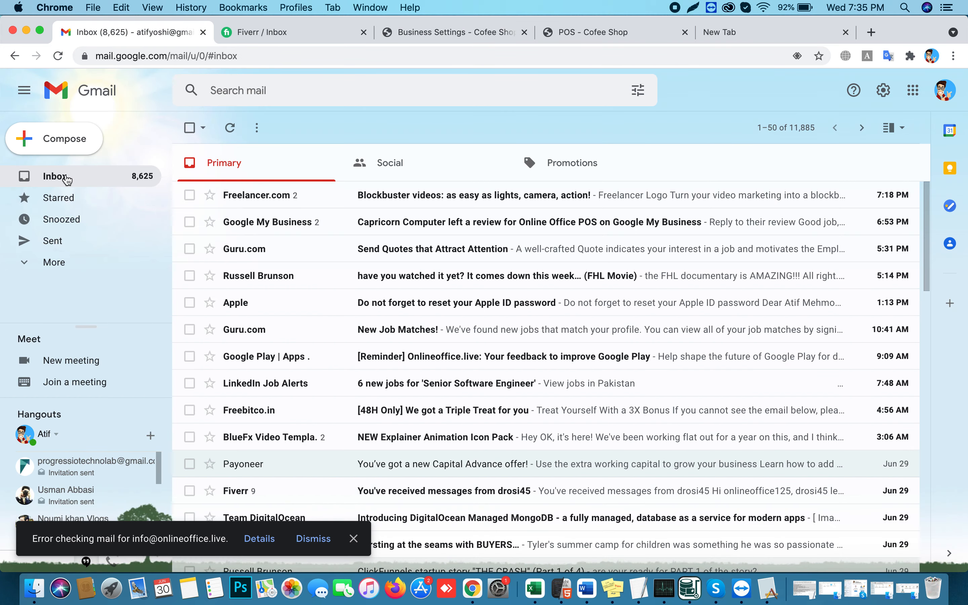
{"action": "left_click", "coordinate": [440, 33]}
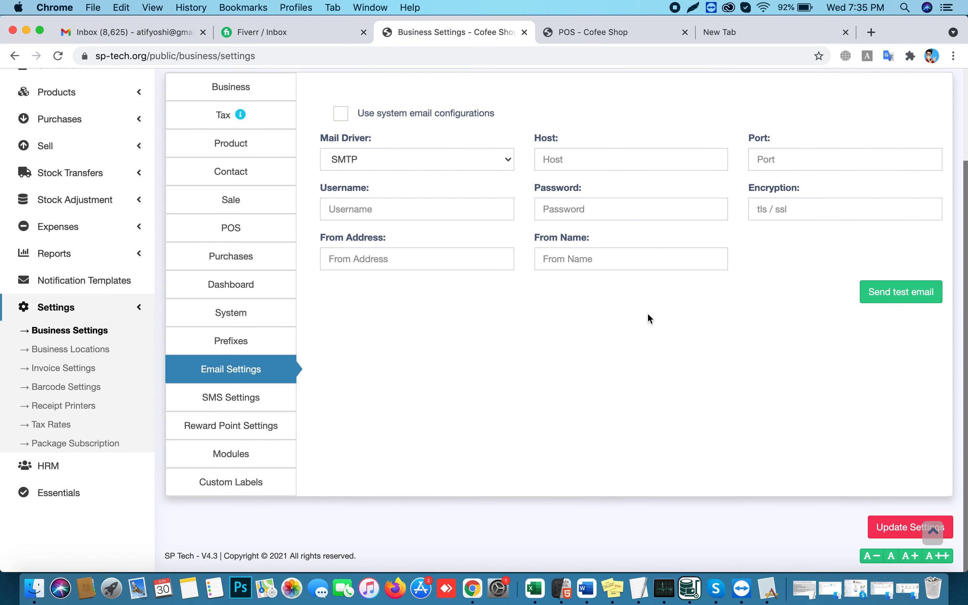
{"action": "scroll", "coordinate": [637, 309], "scroll_direction": "up", "scroll_amount": 1}
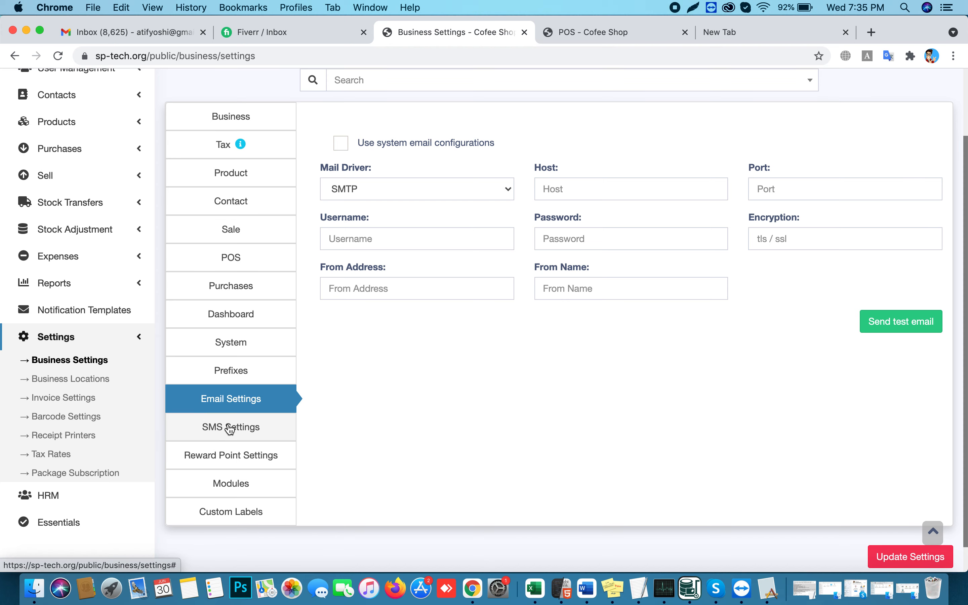
{"action": "left_click", "coordinate": [230, 427]}
{"action": "left_click", "coordinate": [236, 404]}
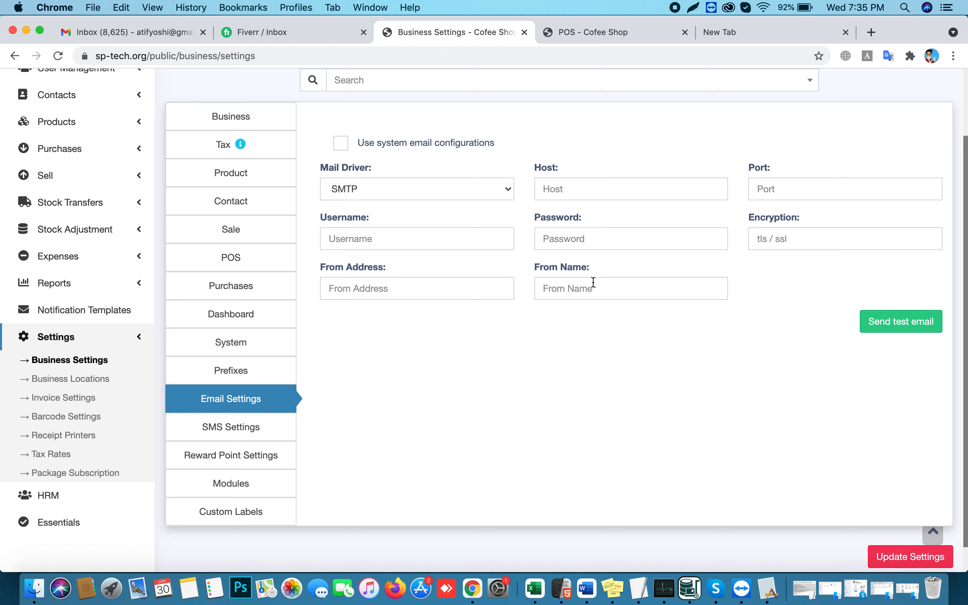
{"action": "left_click", "coordinate": [341, 143]}
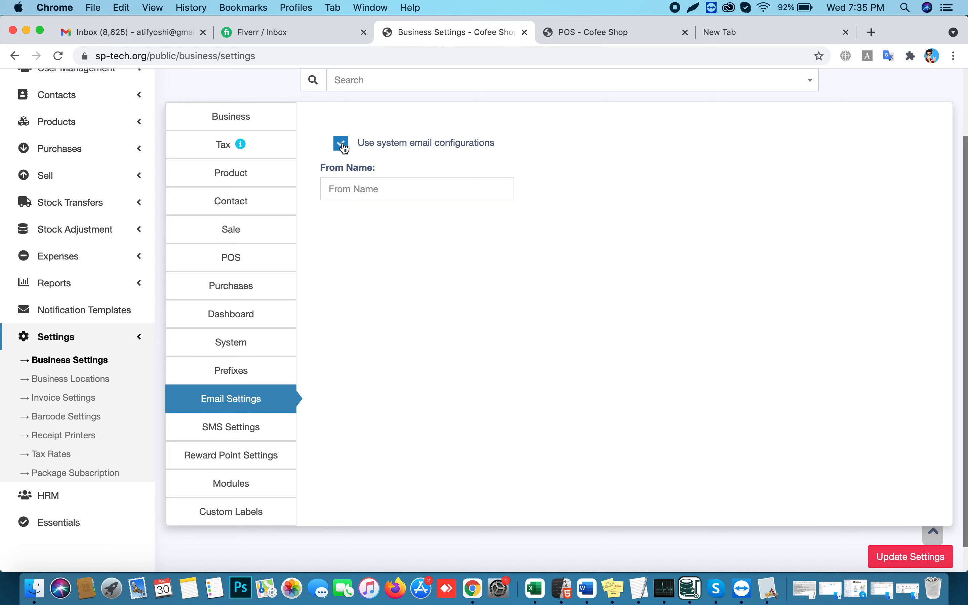
{"action": "left_click", "coordinate": [342, 145]}
Browse the SMS and Reward Point settings, then open the Modules settings
{"action": "left_click", "coordinate": [214, 425]}
{"action": "left_click", "coordinate": [226, 412]}
{"action": "left_click", "coordinate": [232, 461]}
{"action": "left_click", "coordinate": [241, 486]}
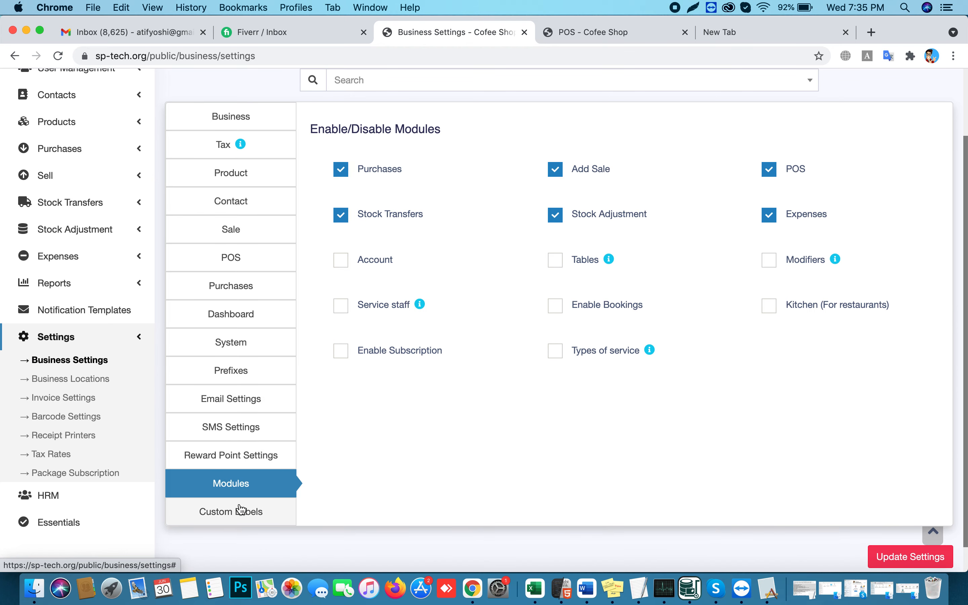
Disable Add Sale, enable Tables, then go to the Custom Payment 1 field in Custom Labels
{"action": "left_click", "coordinate": [558, 174]}
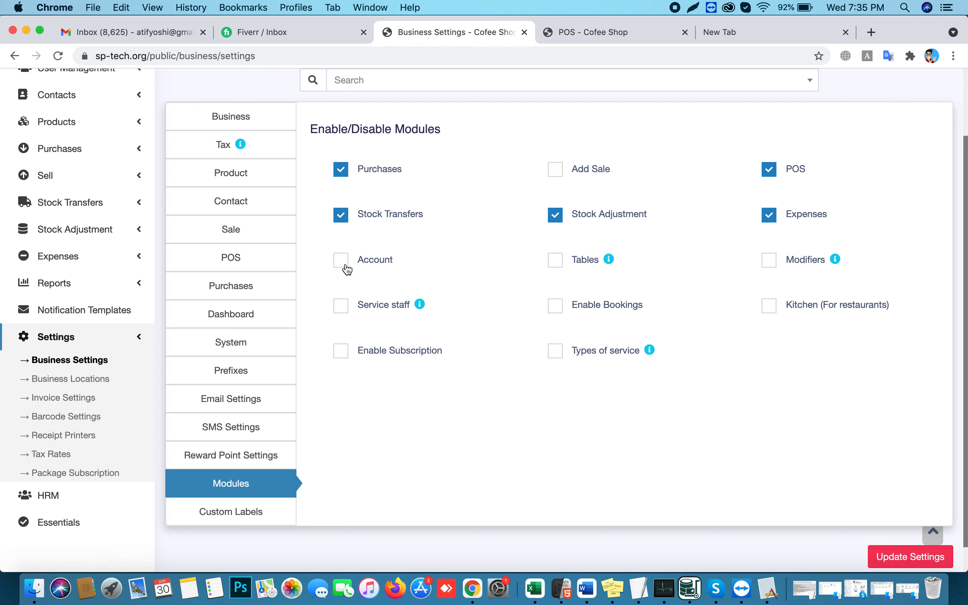
{"action": "left_click", "coordinate": [556, 267]}
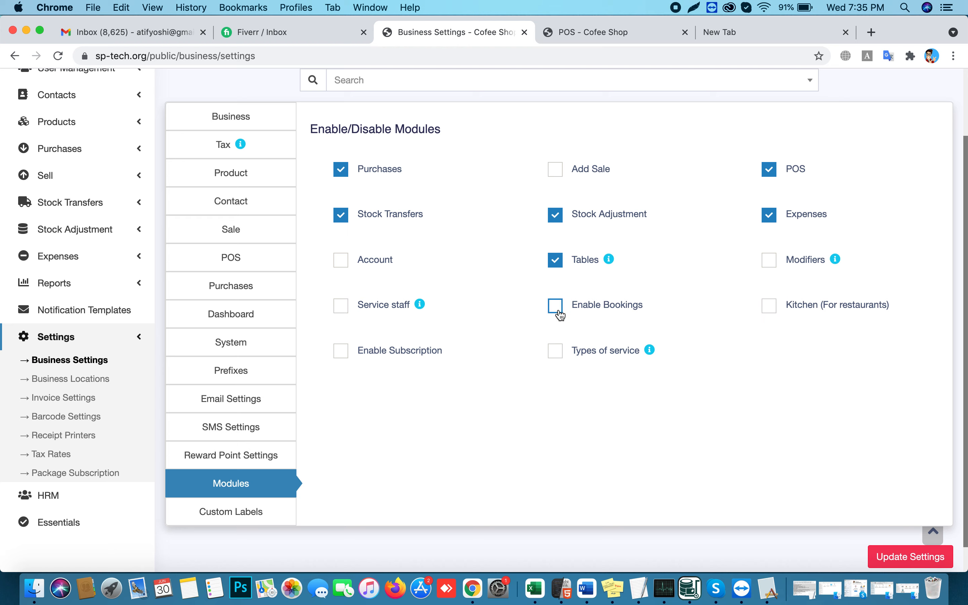
{"action": "left_click", "coordinate": [232, 512]}
{"action": "left_click", "coordinate": [371, 170]}
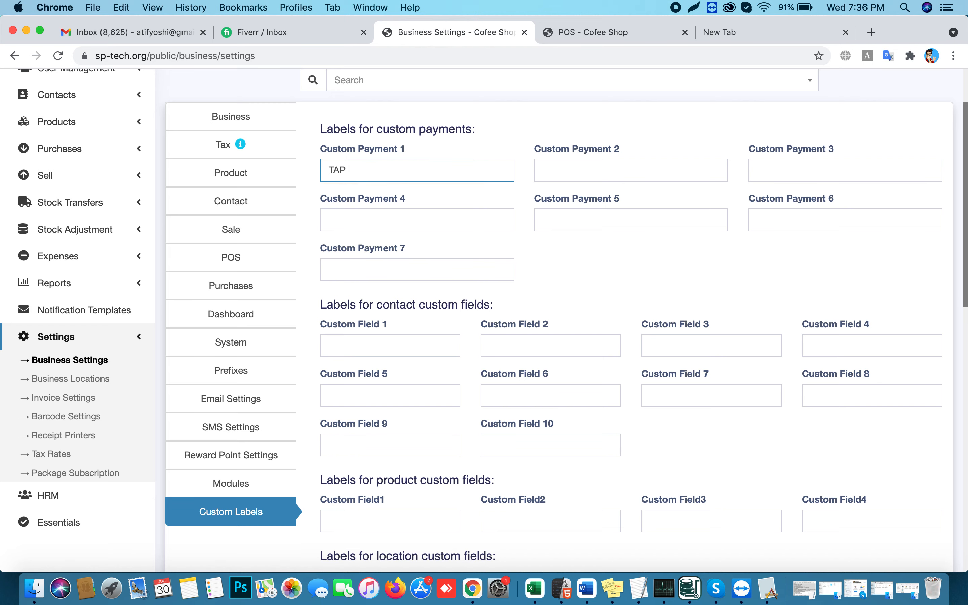
Save 'TAP payment' as the Custom Payment 1 label
{"action": "scroll", "coordinate": [500, 337], "scroll_direction": "down", "scroll_amount": 9}
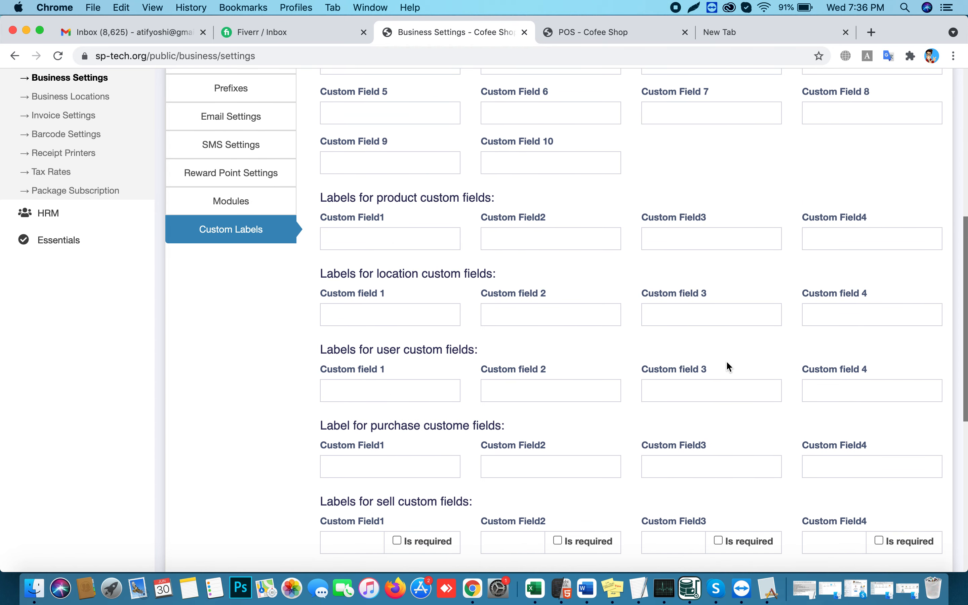
{"action": "scroll", "coordinate": [728, 362], "scroll_direction": "down", "scroll_amount": 10}
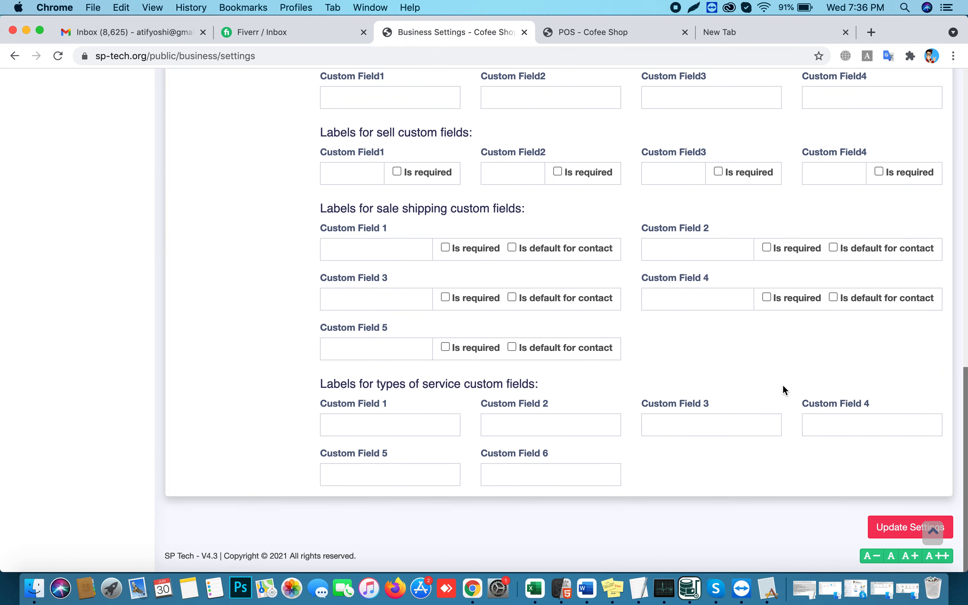
{"action": "left_click", "coordinate": [894, 530]}
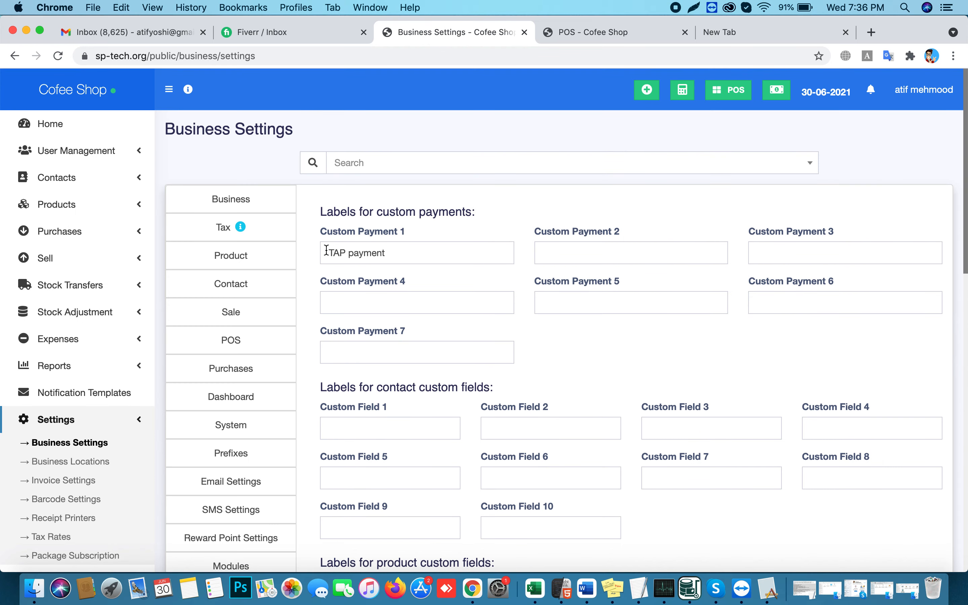
Go to the Sale settings and expand the Sales Item Addition Method choices
{"action": "left_click", "coordinate": [229, 265]}
{"action": "left_click", "coordinate": [230, 284]}
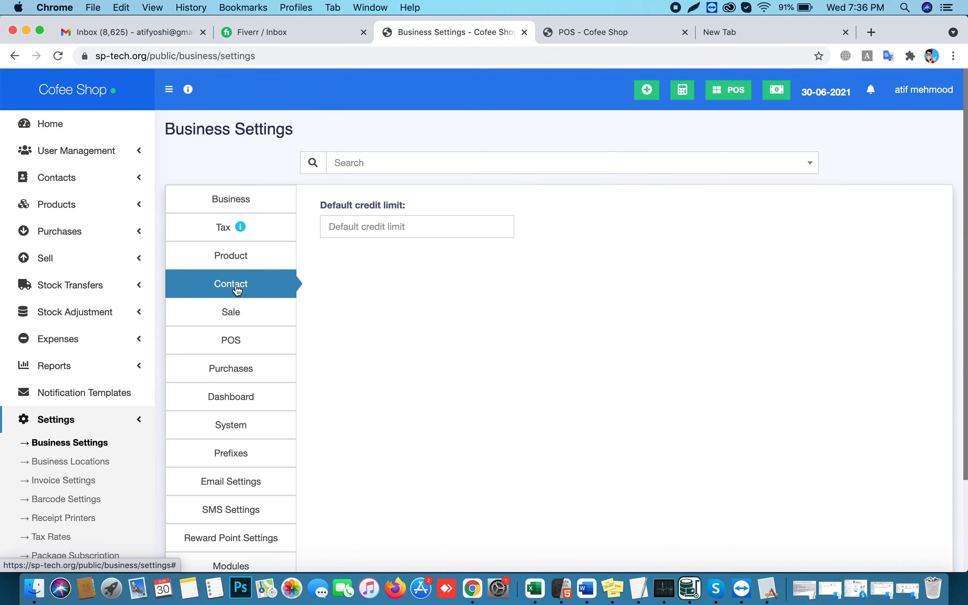
{"action": "left_click", "coordinate": [231, 313]}
{"action": "left_click", "coordinate": [374, 282]}
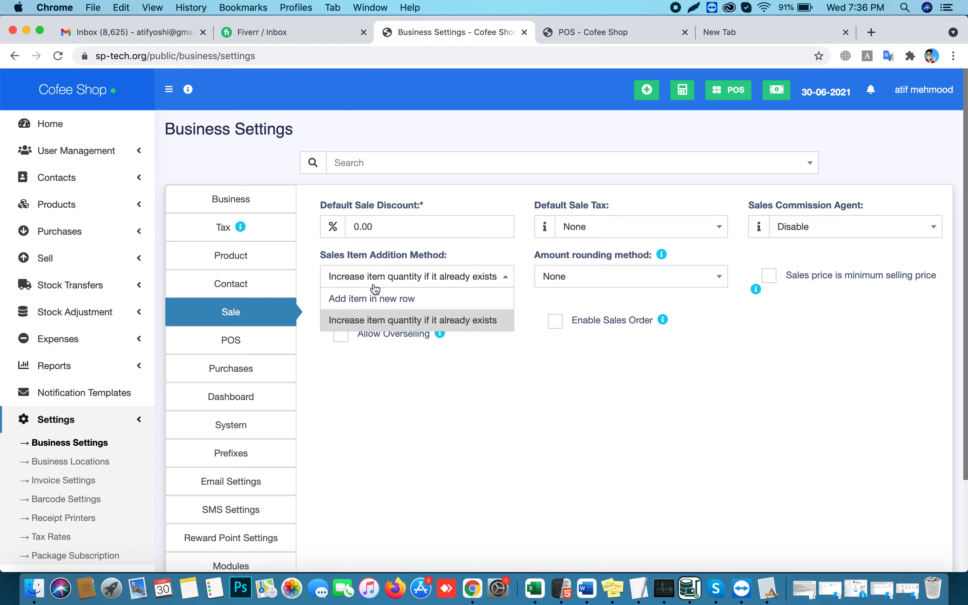
Keep 'Increase item quantity if it already exists' as the item addition method and save the sale settings
{"action": "left_click", "coordinate": [383, 329]}
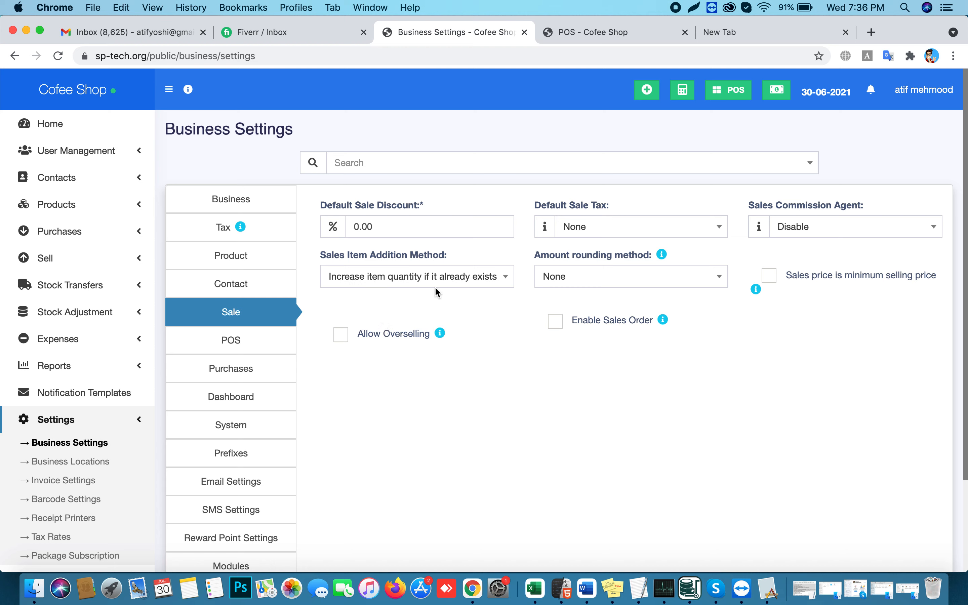
{"action": "left_click", "coordinate": [428, 277]}
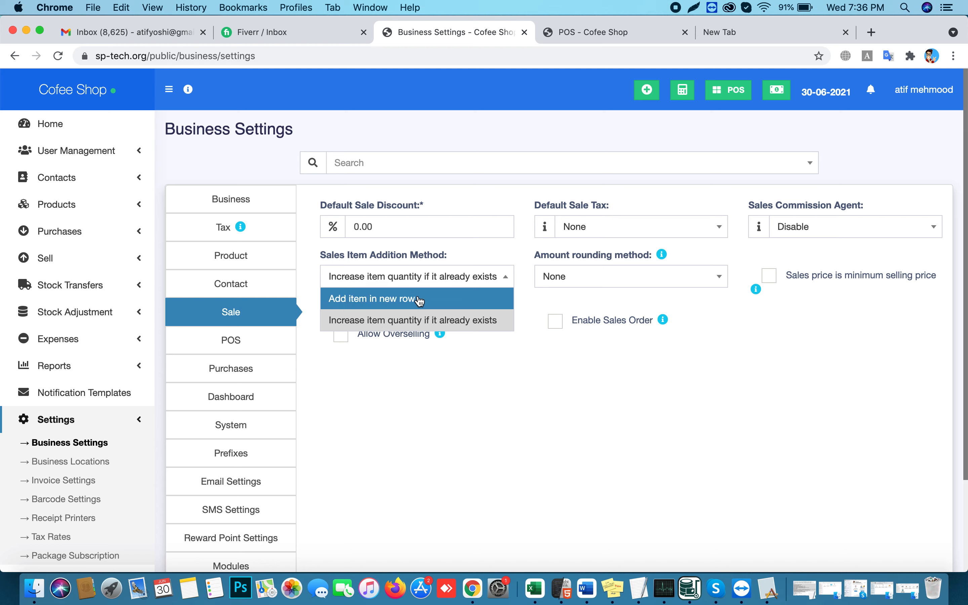
{"action": "left_click", "coordinate": [416, 326]}
{"action": "scroll", "coordinate": [688, 406], "scroll_direction": "down", "scroll_amount": 3}
{"action": "left_click", "coordinate": [898, 532]}
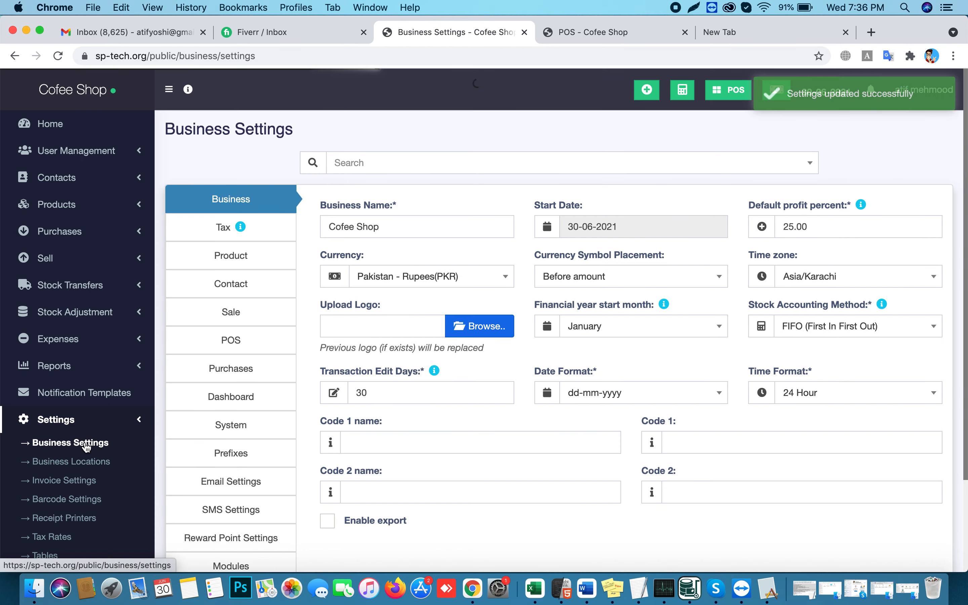
Try adding a business location, dismiss the location limit warning, and go to Invoice Settings
{"action": "left_click", "coordinate": [79, 460]}
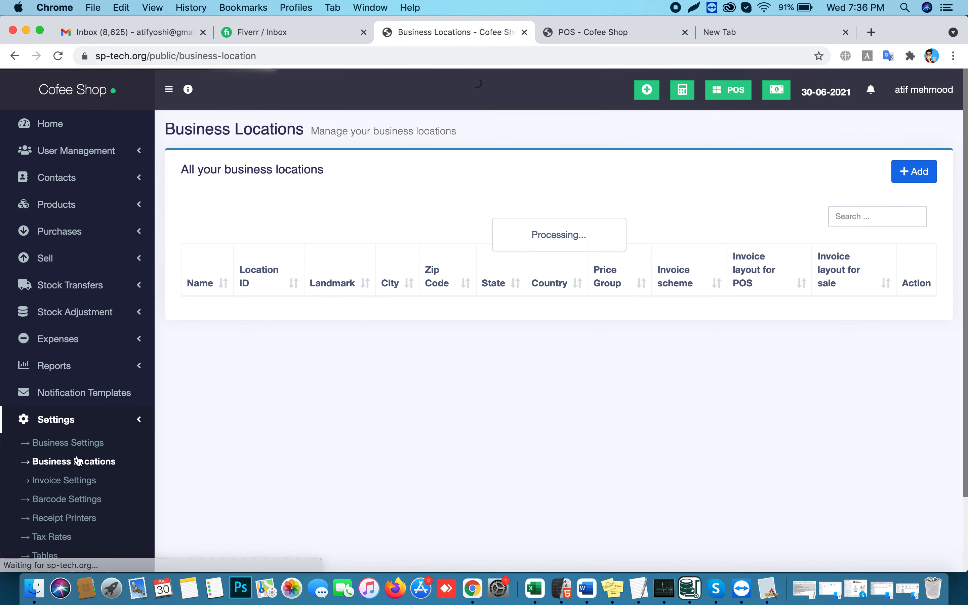
{"action": "left_click", "coordinate": [912, 181]}
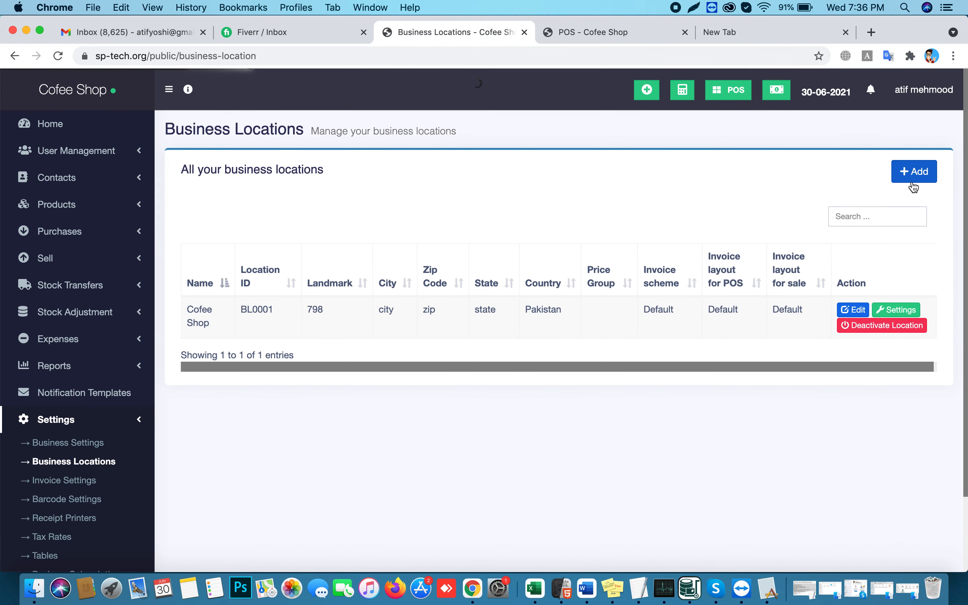
{"action": "left_click", "coordinate": [645, 189]}
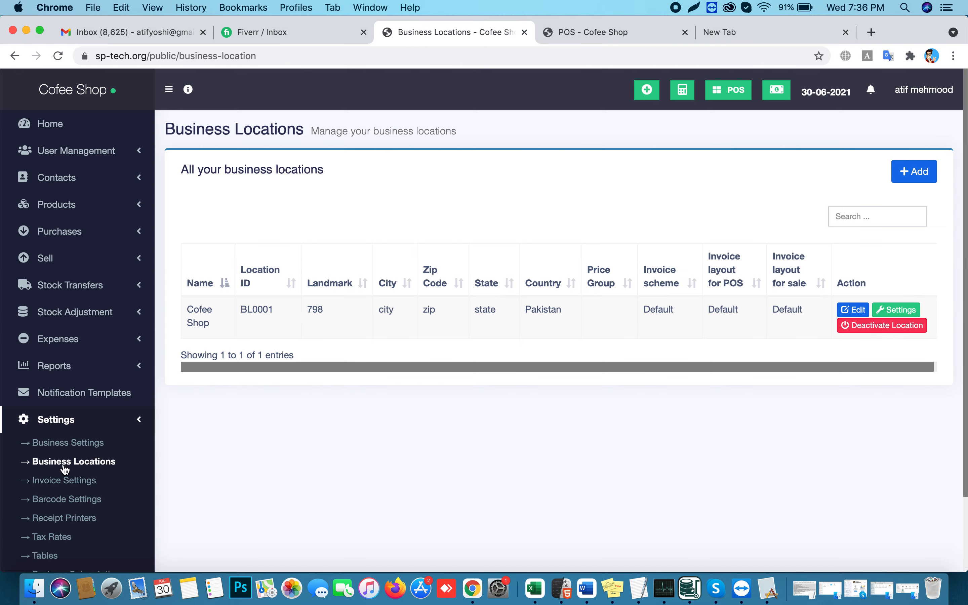
{"action": "left_click", "coordinate": [60, 488]}
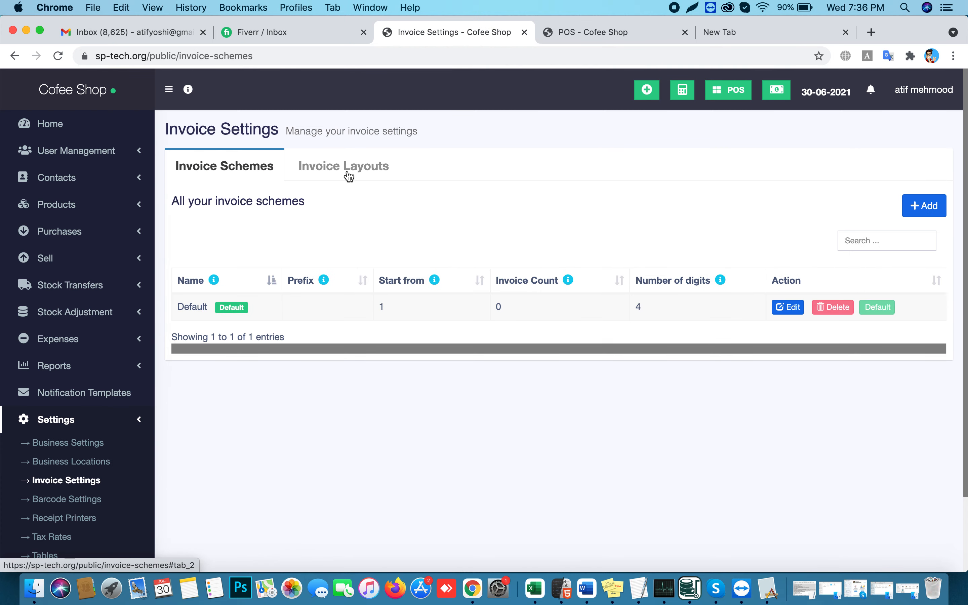
Open the Default invoice layout and toggle the invoice logo on and back off
{"action": "left_click", "coordinate": [347, 170]}
{"action": "left_click", "coordinate": [274, 251]}
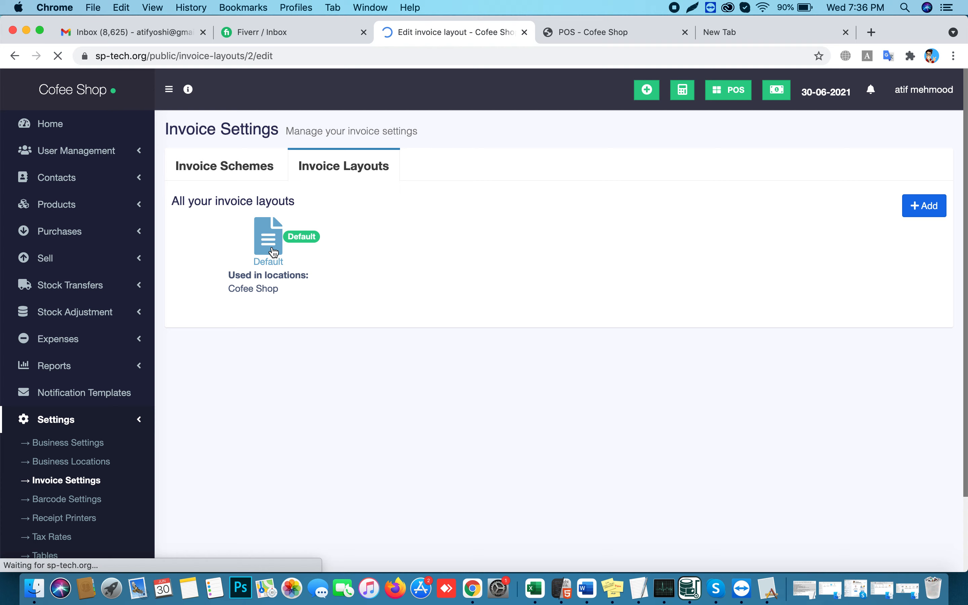
{"action": "scroll", "coordinate": [469, 348], "scroll_direction": "down", "scroll_amount": 3}
{"action": "left_click", "coordinate": [460, 344]}
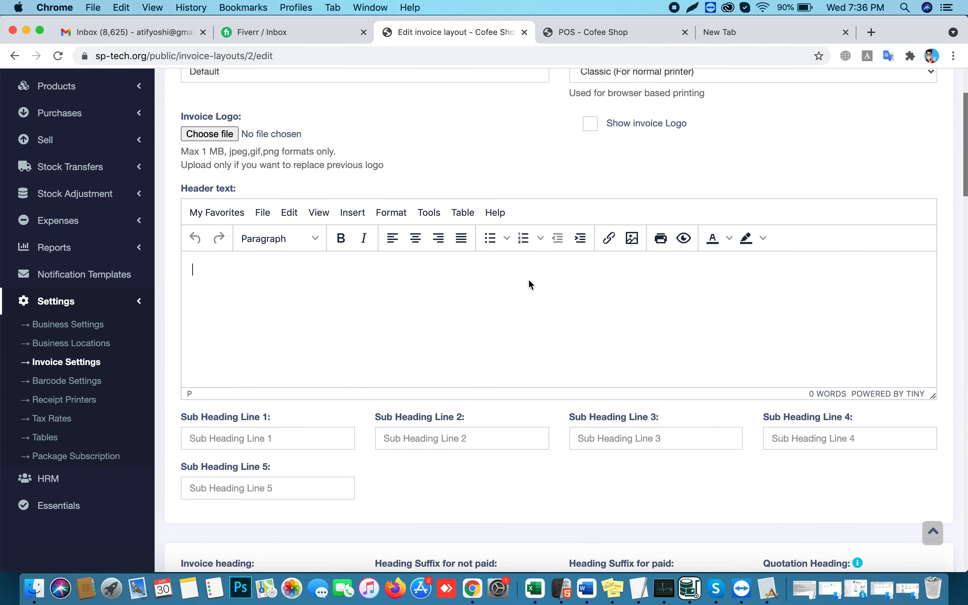
{"action": "left_click", "coordinate": [590, 124]}
{"action": "left_click", "coordinate": [589, 124]}
Look over the header and footer text options without saving, then go to Tax Rates
{"action": "left_click", "coordinate": [434, 274]}
{"action": "scroll", "coordinate": [528, 386], "scroll_direction": "down", "scroll_amount": 20}
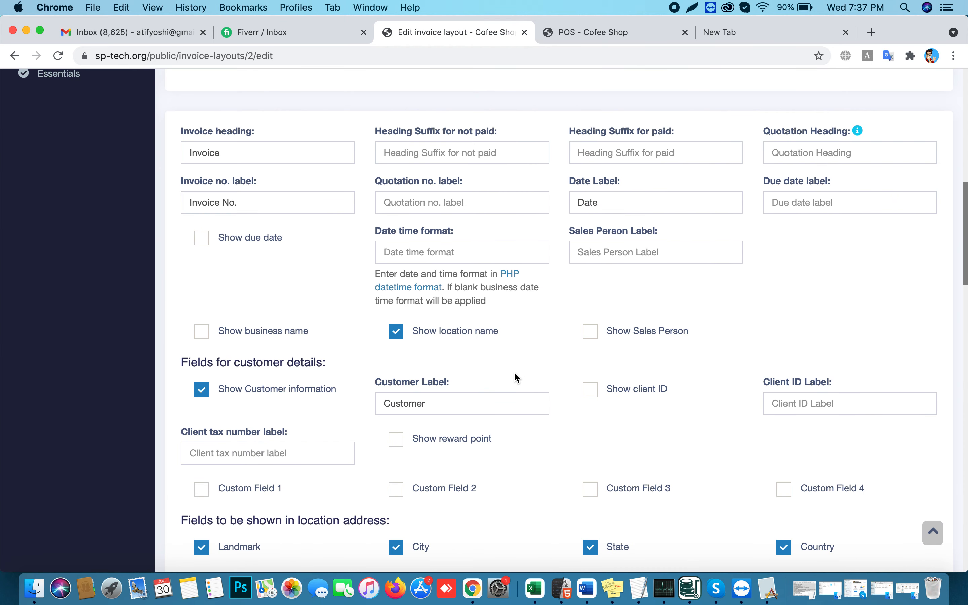
{"action": "scroll", "coordinate": [498, 340], "scroll_direction": "down", "scroll_amount": 5}
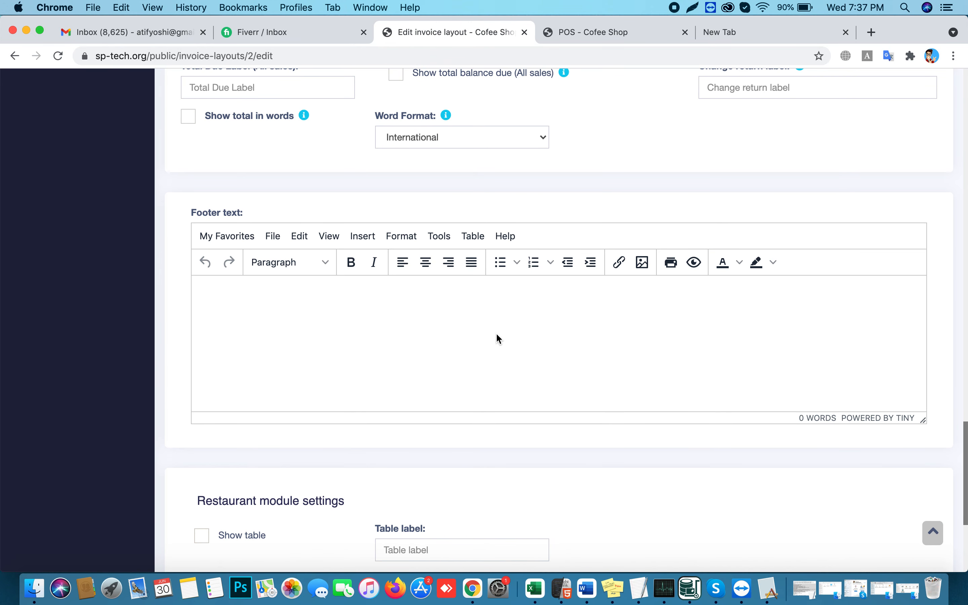
{"action": "left_click", "coordinate": [510, 288]}
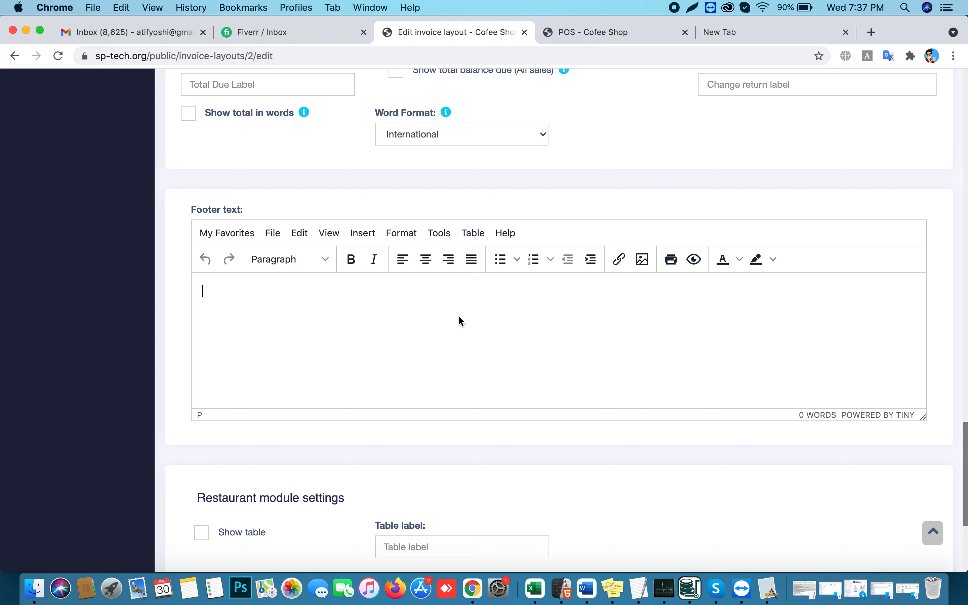
{"action": "scroll", "coordinate": [501, 441], "scroll_direction": "down", "scroll_amount": 6}
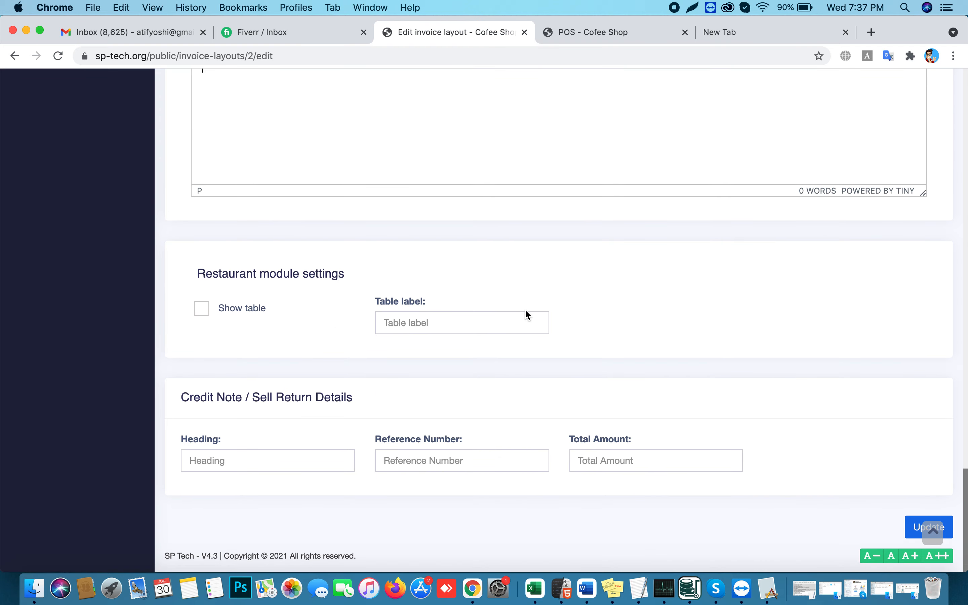
{"action": "scroll", "coordinate": [525, 309], "scroll_direction": "up", "scroll_amount": 20}
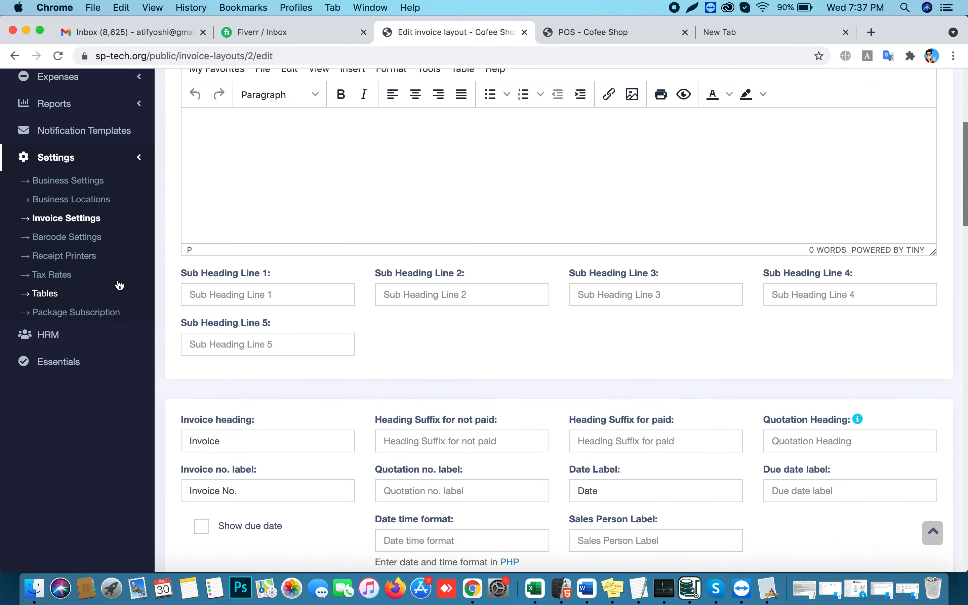
{"action": "left_click", "coordinate": [43, 280]}
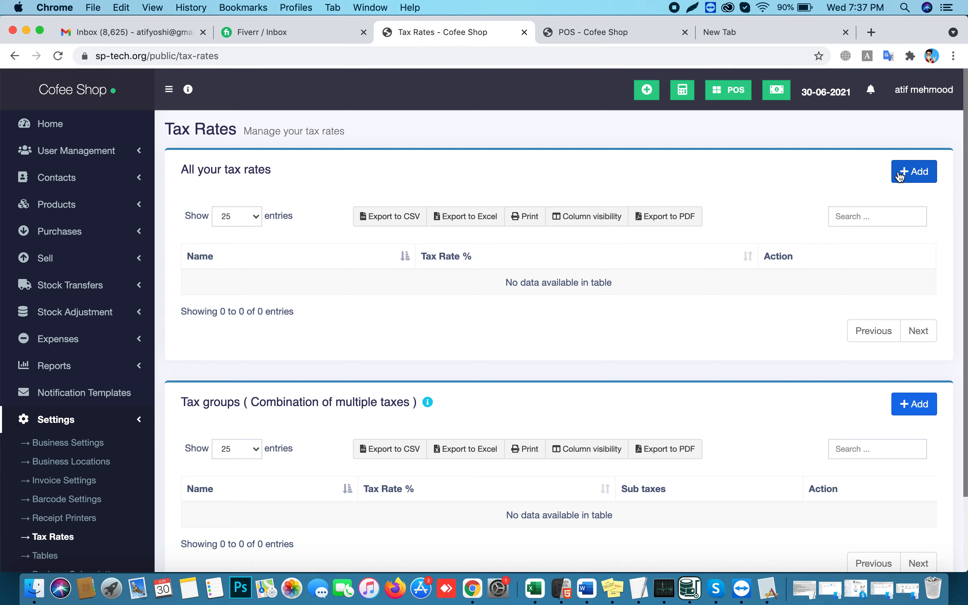
Add and save a tax rate named 'VAT(5%)' at 5 percent
{"action": "left_click", "coordinate": [910, 172]}
{"action": "left_click", "coordinate": [408, 172]}
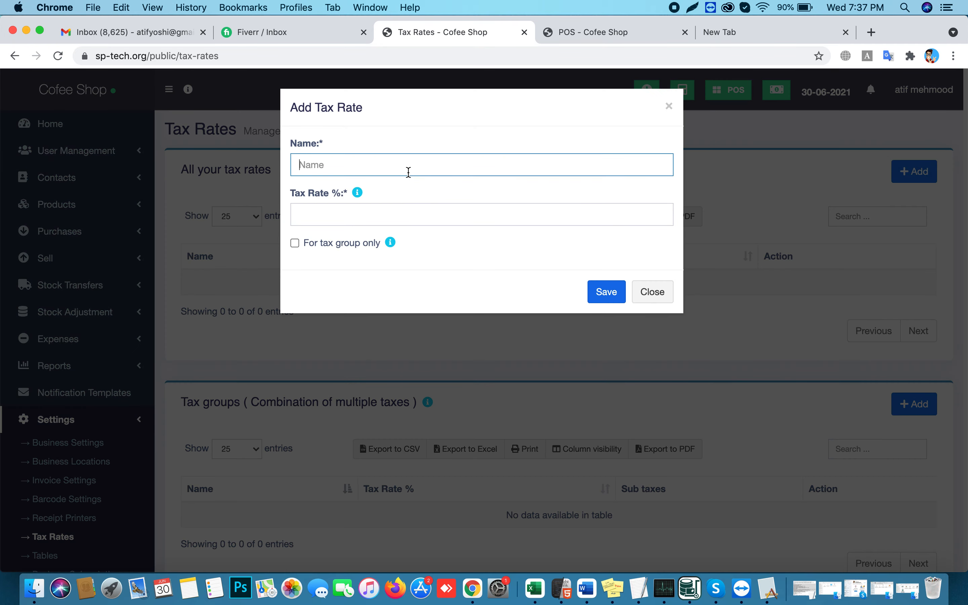
{"action": "type", "text": "VAT(5%"}
{"action": "left_click", "coordinate": [327, 217]}
{"action": "type", "text": "5"}
{"action": "left_click", "coordinate": [597, 286]}
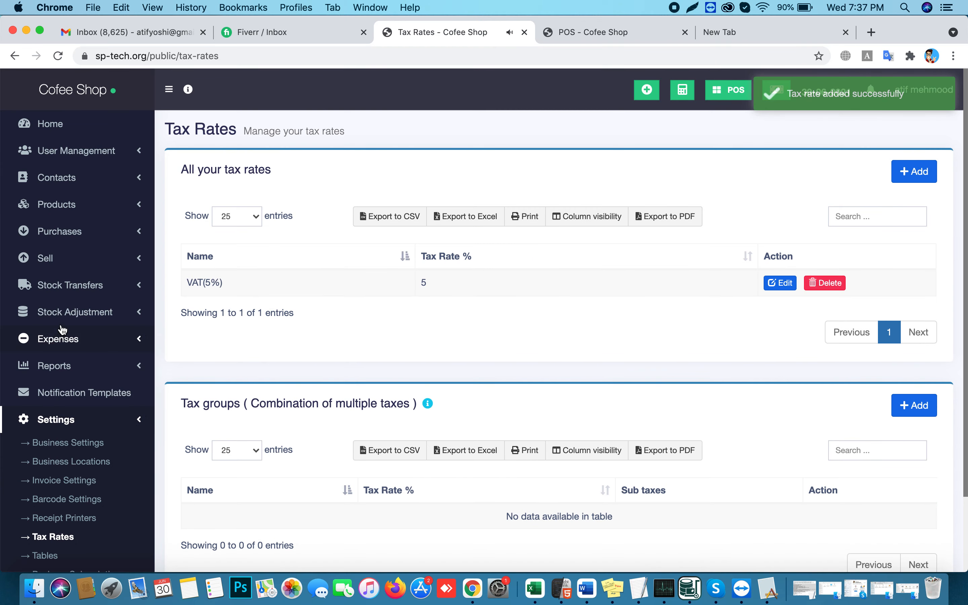
{"action": "left_click", "coordinate": [62, 205]}
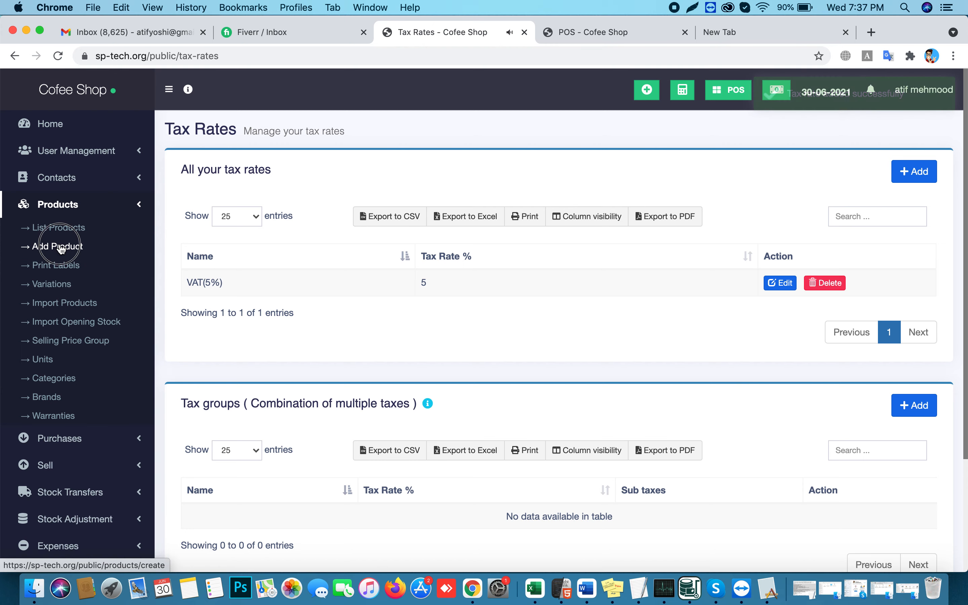
Start a new product named 'TEst Product' with unit Pieces, no SKU and no category
{"action": "left_click", "coordinate": [61, 247]}
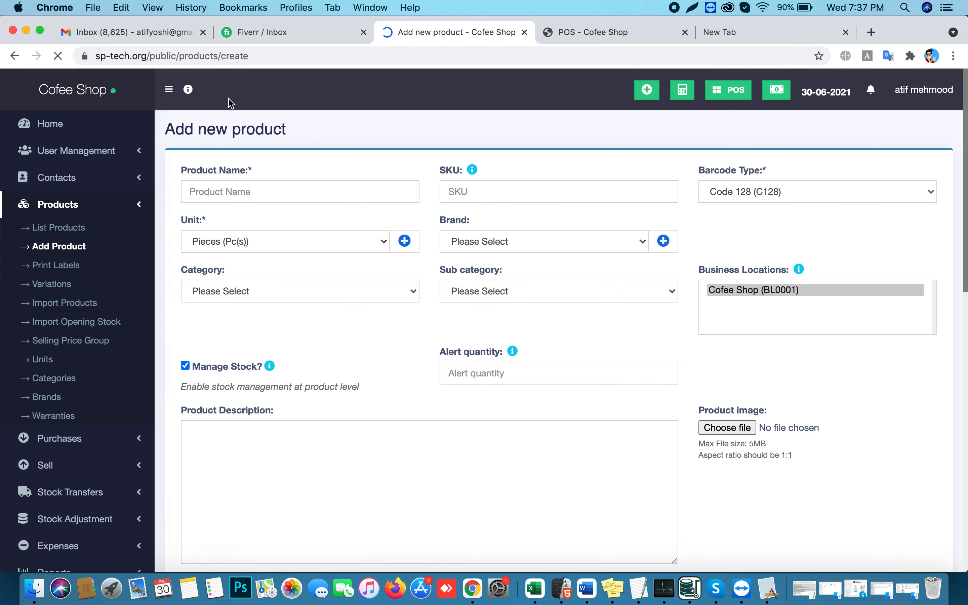
{"action": "left_click", "coordinate": [268, 194]}
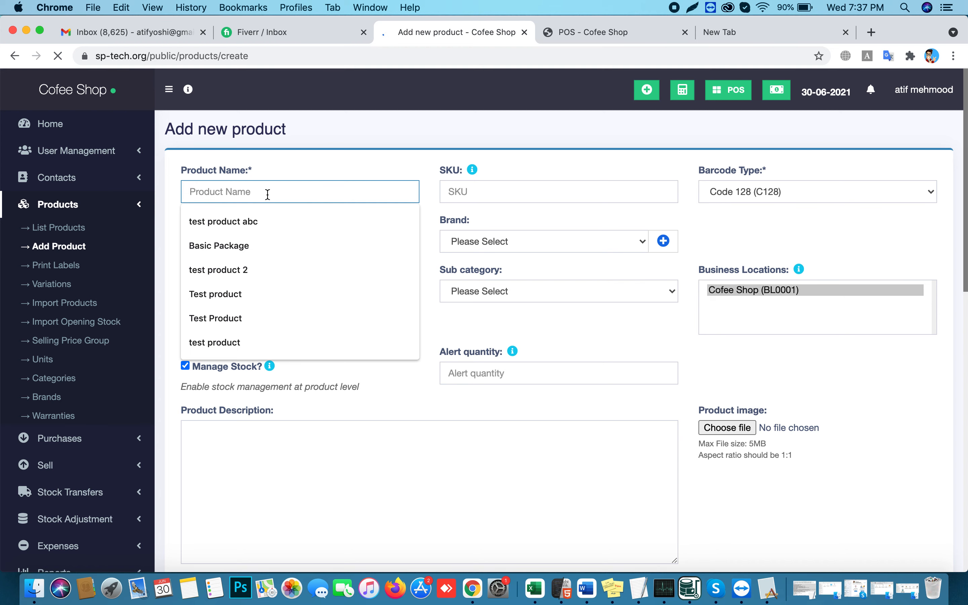
{"action": "type", "text": "TEst"}
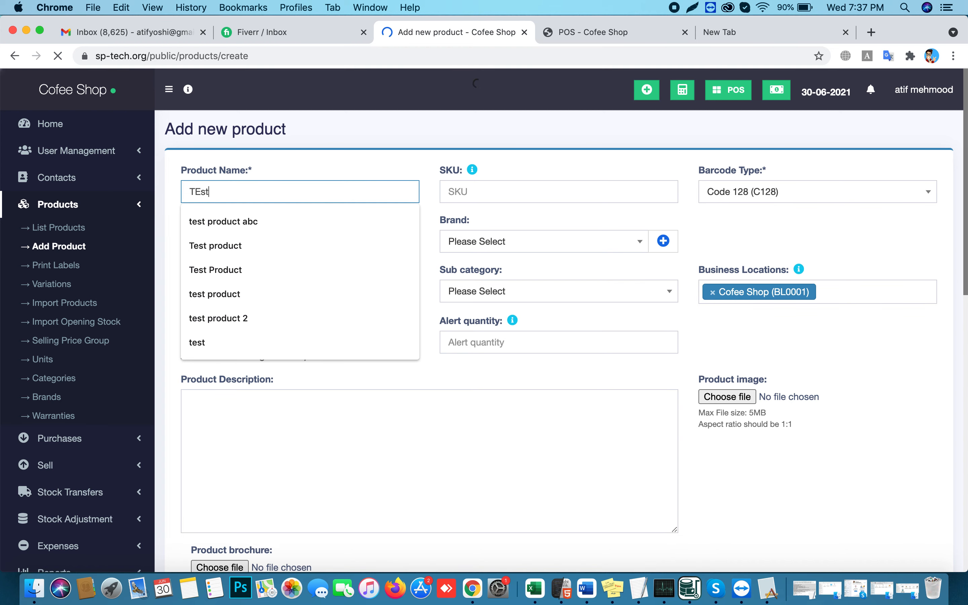
{"action": "type", "text": " Product"}
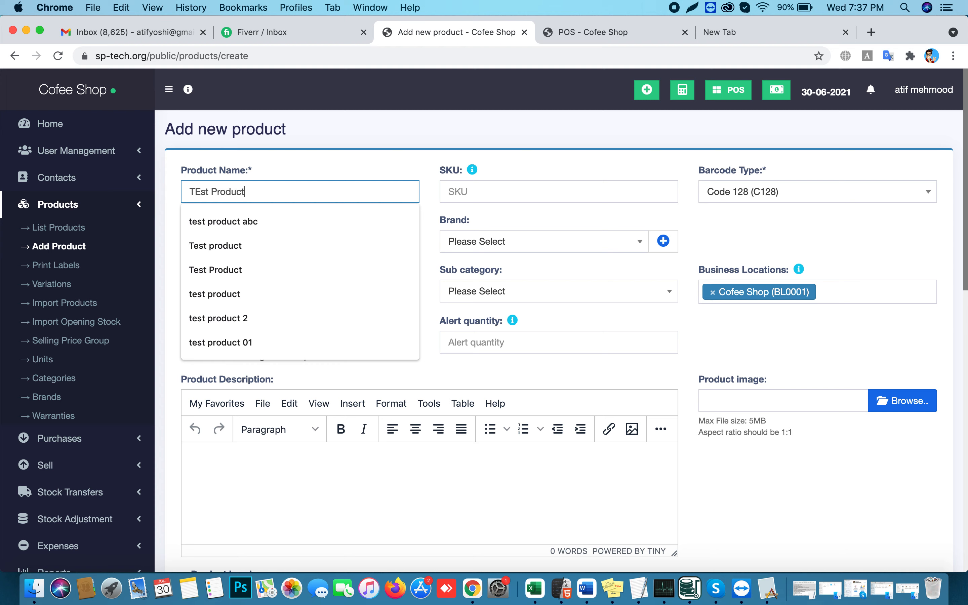
{"action": "left_click", "coordinate": [472, 193]}
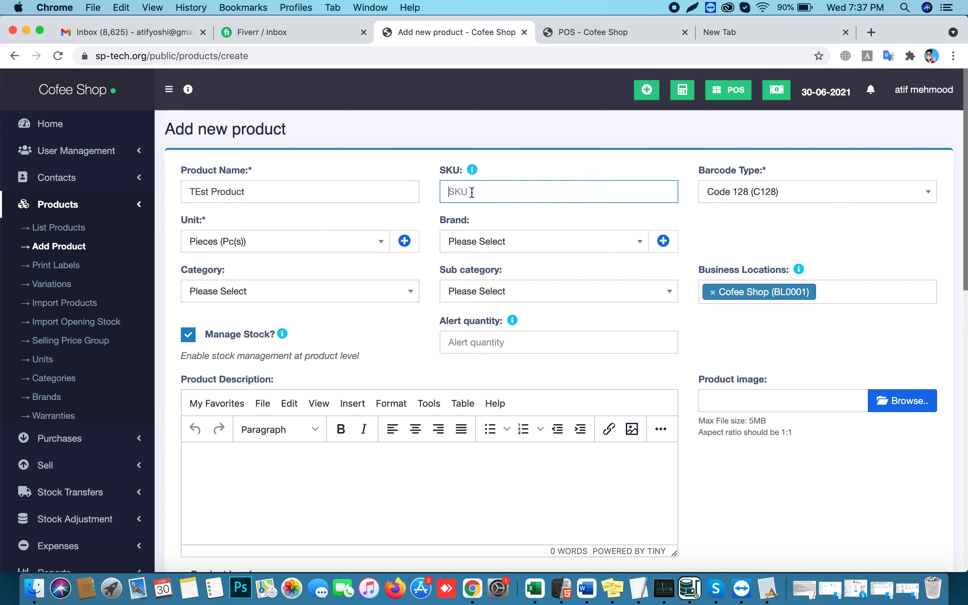
{"action": "type", "text": "797987"}
{"action": "key", "text": "BackSpace"}
{"action": "key", "text": "BackSpace"}
{"action": "key", "text": "BackSpace"}
{"action": "key", "text": "BackSpace"}
{"action": "key", "text": "BackSpace"}
{"action": "left_click", "coordinate": [227, 242]}
{"action": "left_click", "coordinate": [231, 284]}
{"action": "left_click", "coordinate": [212, 294]}
{"action": "left_click", "coordinate": [215, 298]}
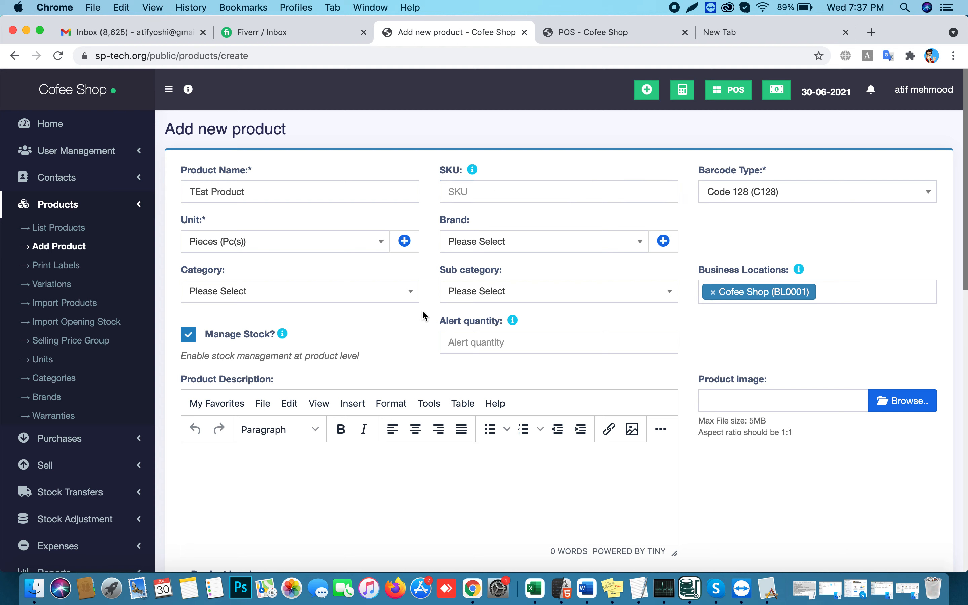
Set alert quantity 5 and attach the Start-Growing-Your-Business-Today-min.png product image
{"action": "left_click", "coordinate": [459, 340]}
{"action": "type", "text": "5"}
{"action": "left_click", "coordinate": [925, 408]}
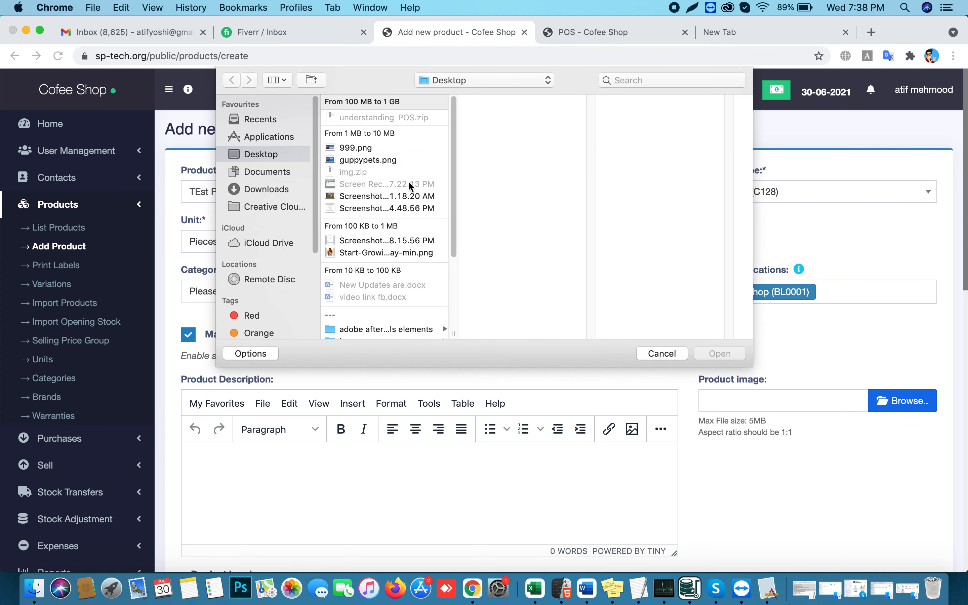
{"action": "left_click", "coordinate": [346, 254]}
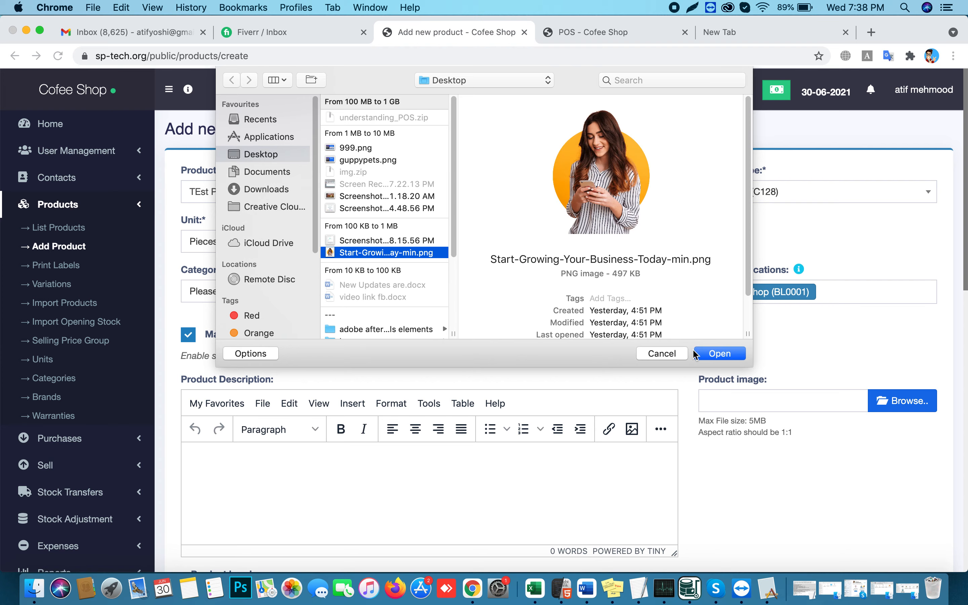
{"action": "left_click", "coordinate": [708, 352]}
{"action": "scroll", "coordinate": [550, 405], "scroll_direction": "down", "scroll_amount": 15}
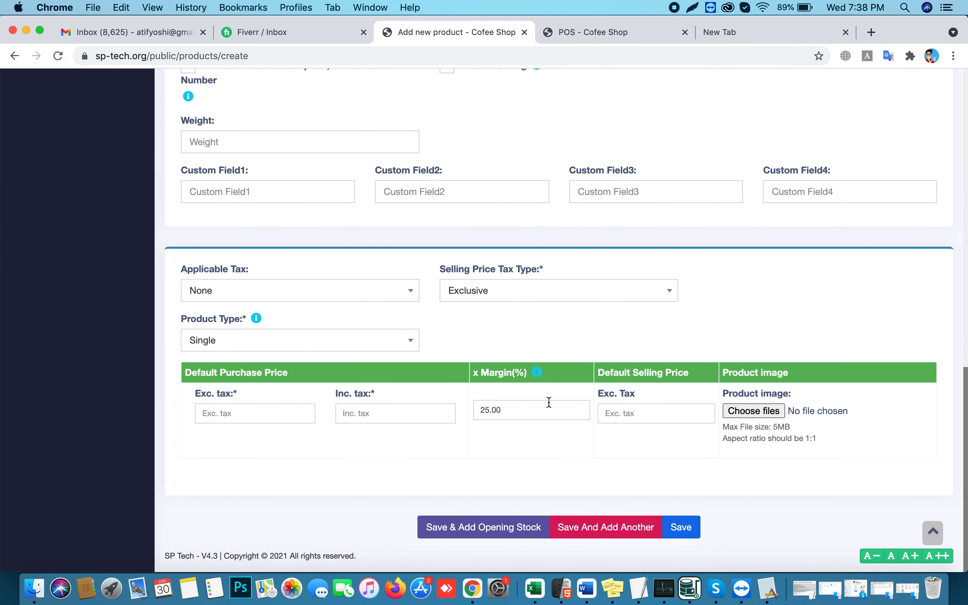
Apply VAT(5%) to the product with a tax-inclusive purchase price of 50
{"action": "left_click", "coordinate": [263, 294]}
{"action": "left_click", "coordinate": [246, 353]}
{"action": "left_click", "coordinate": [377, 416]}
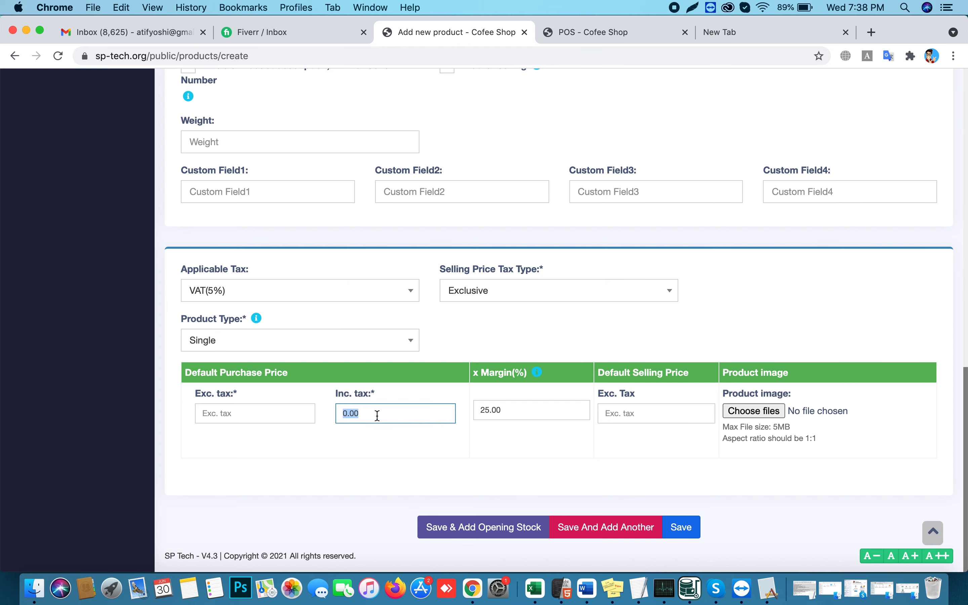
{"action": "type", "text": "50"}
{"action": "key", "text": "Tab"}
Set a tax-inclusive selling price of 100 (95.24 exclusive) and save the product for opening stock
{"action": "left_click", "coordinate": [482, 295]}
{"action": "left_click", "coordinate": [483, 311]}
{"action": "double_click", "coordinate": [632, 417]}
{"action": "type", "text": "1"}
{"action": "left_click", "coordinate": [625, 442]}
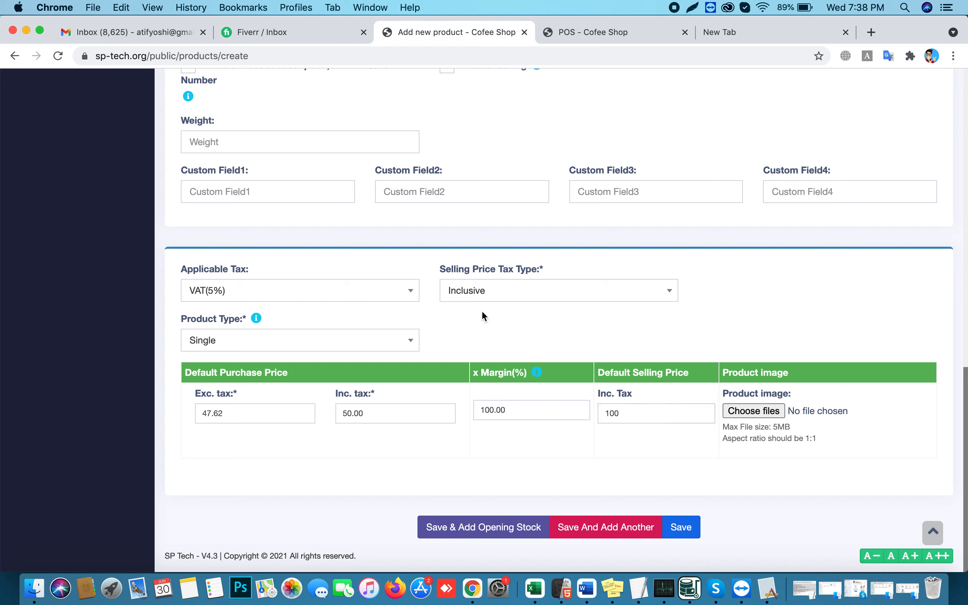
{"action": "left_click", "coordinate": [477, 297]}
{"action": "left_click", "coordinate": [482, 338]}
{"action": "left_click_drag", "start_coordinate": [636, 418], "coordinate": [605, 415]}
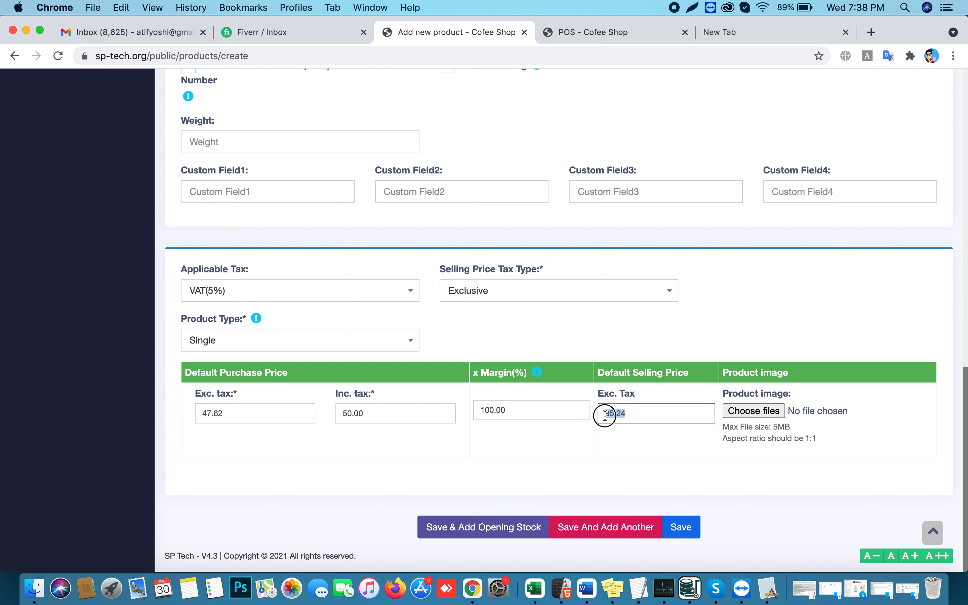
{"action": "left_click", "coordinate": [487, 298]}
{"action": "left_click", "coordinate": [486, 315]}
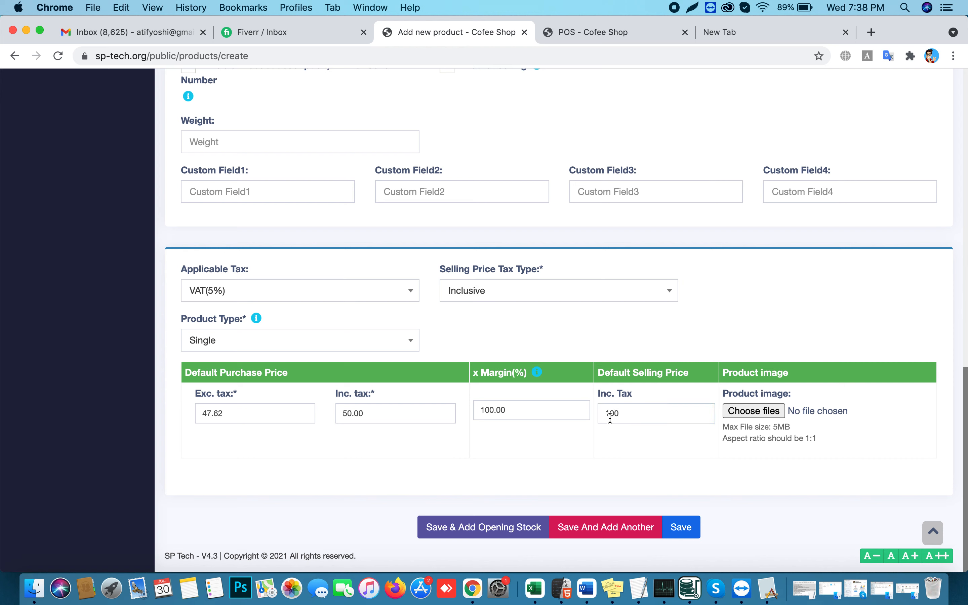
{"action": "left_click", "coordinate": [475, 531]}
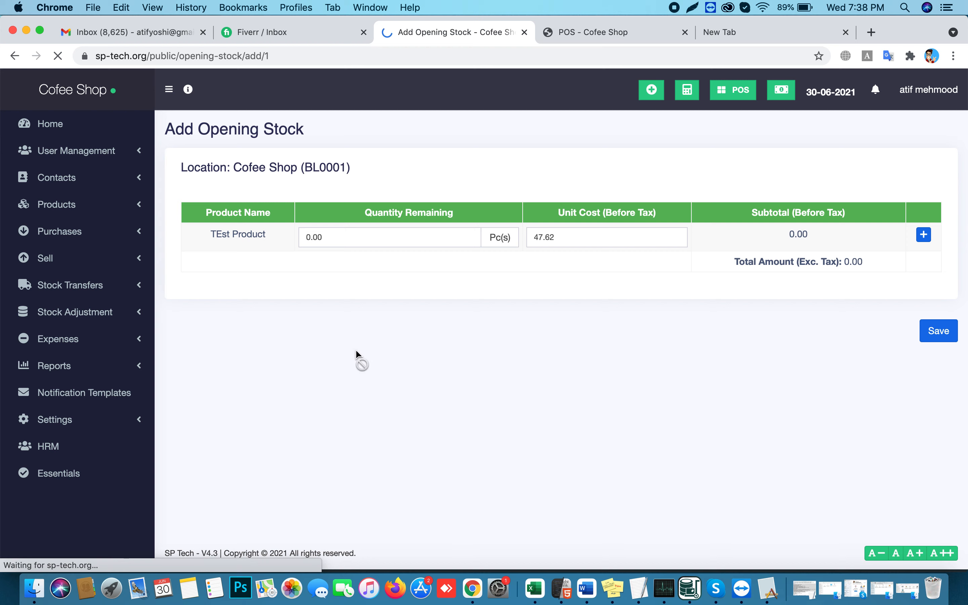
Save 20 pieces of opening stock for TEst Product, then switch to the POS - Cofee Shop tab
{"action": "left_click", "coordinate": [334, 239]}
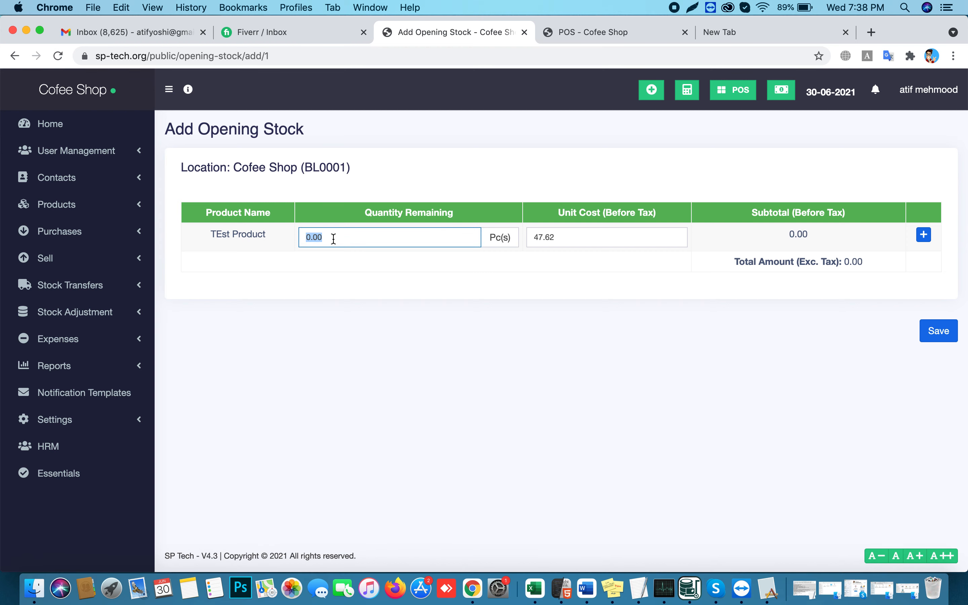
{"action": "type", "text": "20"}
{"action": "left_click", "coordinate": [435, 279]}
{"action": "left_click", "coordinate": [932, 336]}
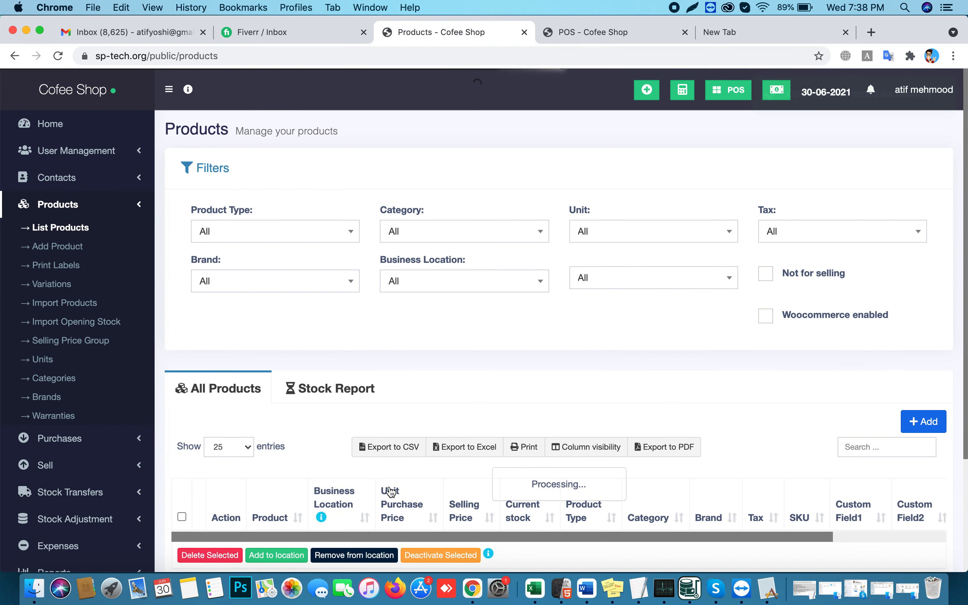
{"action": "scroll", "coordinate": [417, 407], "scroll_direction": "down", "scroll_amount": 3}
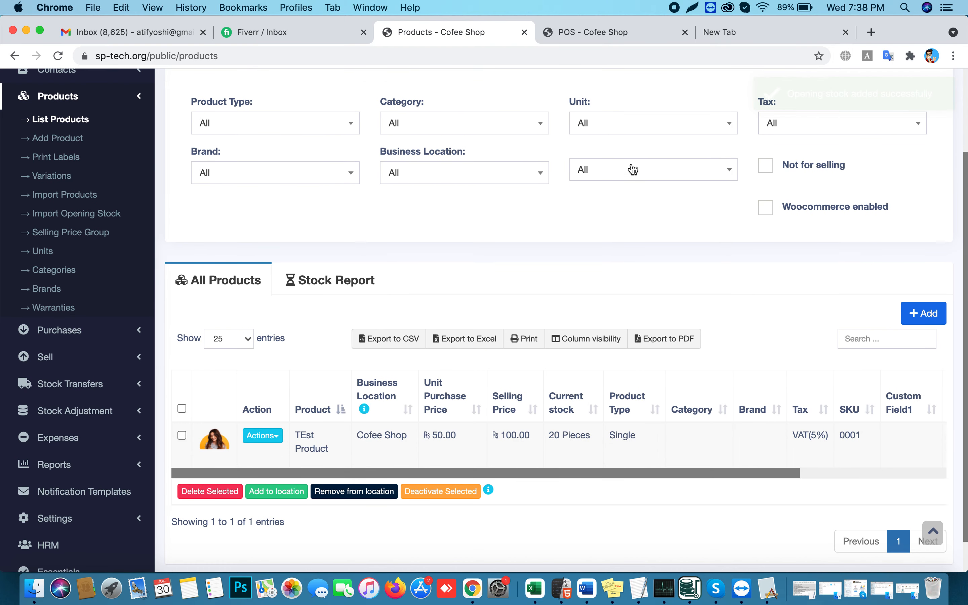
{"action": "left_click", "coordinate": [596, 34]}
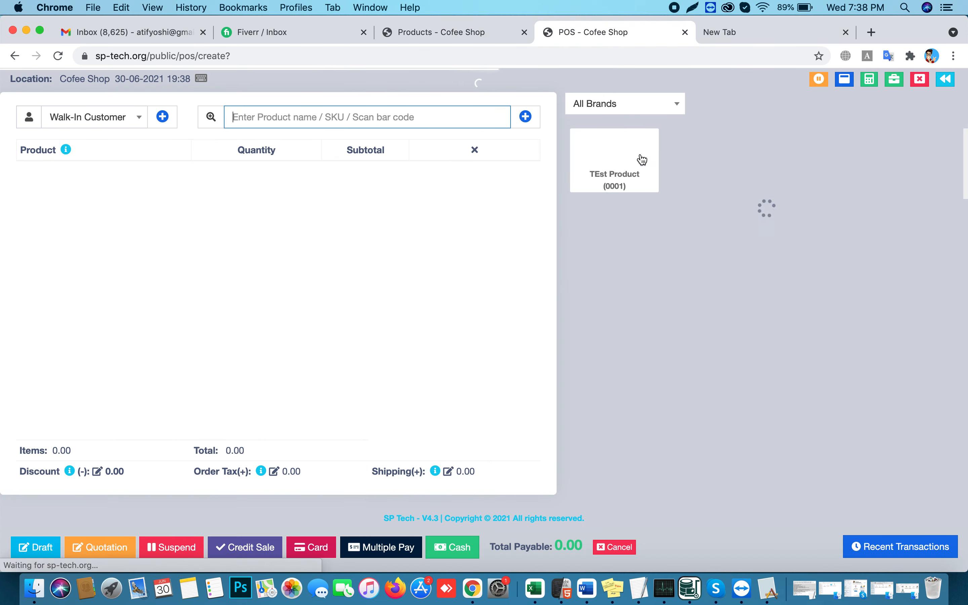
Add one TEst Product to the POS cart, showing 95.24 payable with no order tax
{"action": "left_click", "coordinate": [124, 151]}
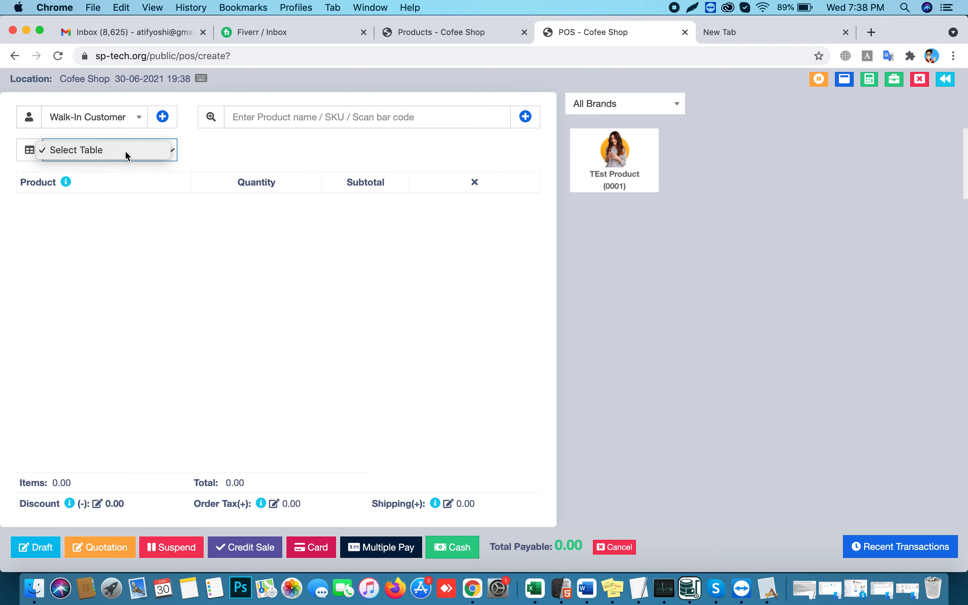
{"action": "left_click", "coordinate": [471, 27]}
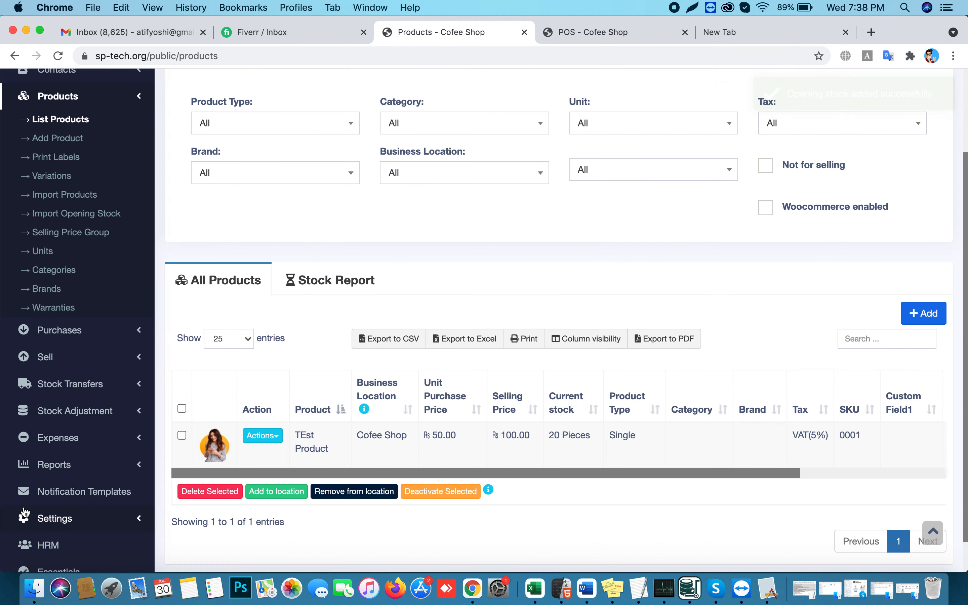
{"action": "scroll", "coordinate": [91, 472], "scroll_direction": "down", "scroll_amount": 2}
{"action": "left_click", "coordinate": [86, 485]}
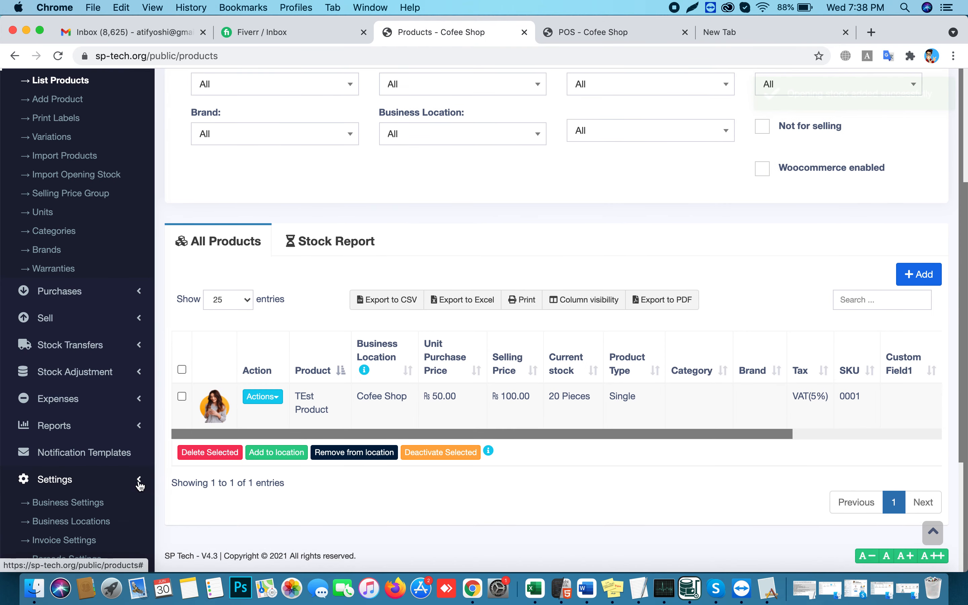
{"action": "scroll", "coordinate": [82, 484], "scroll_direction": "down", "scroll_amount": 3}
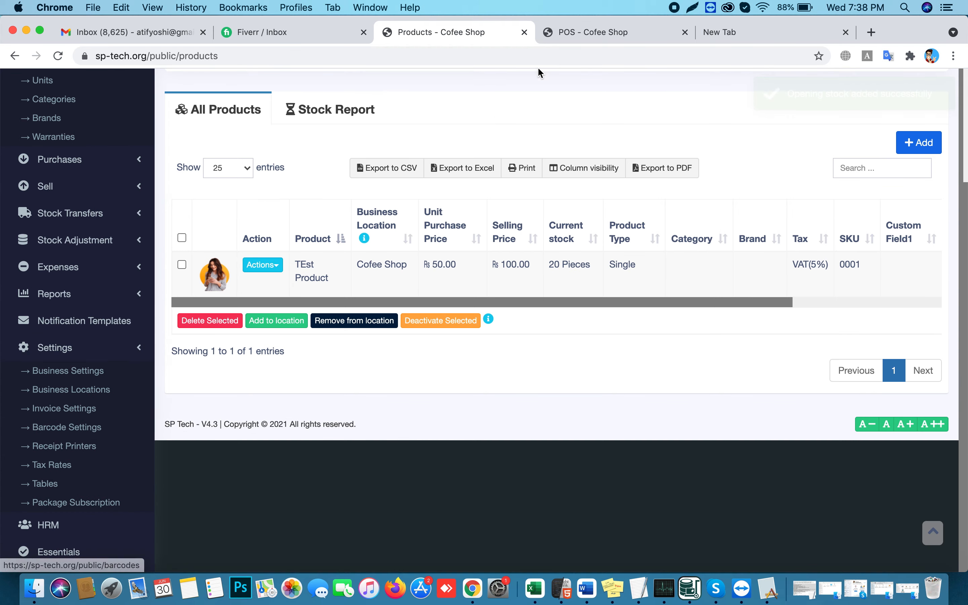
{"action": "left_click", "coordinate": [576, 31]}
{"action": "left_click", "coordinate": [610, 163]}
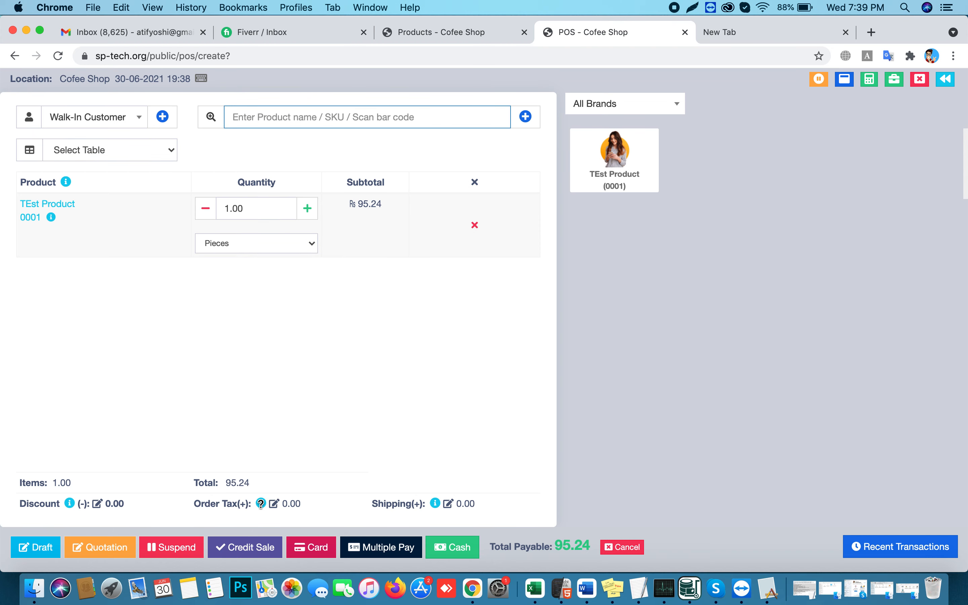
{"action": "left_click_drag", "start_coordinate": [303, 506], "coordinate": [283, 504]}
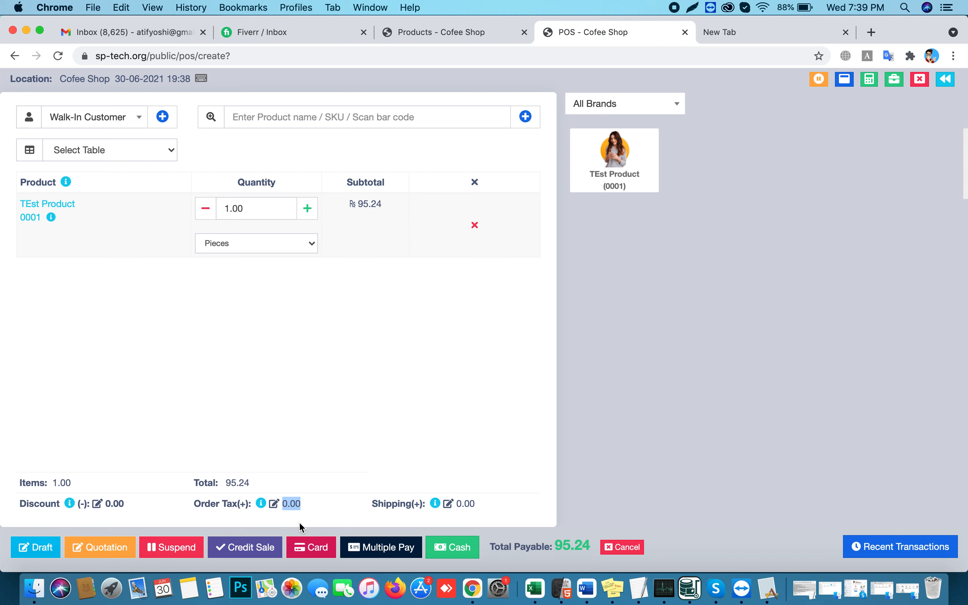
Return to the product list and open Business Settings
{"action": "left_click", "coordinate": [459, 28]}
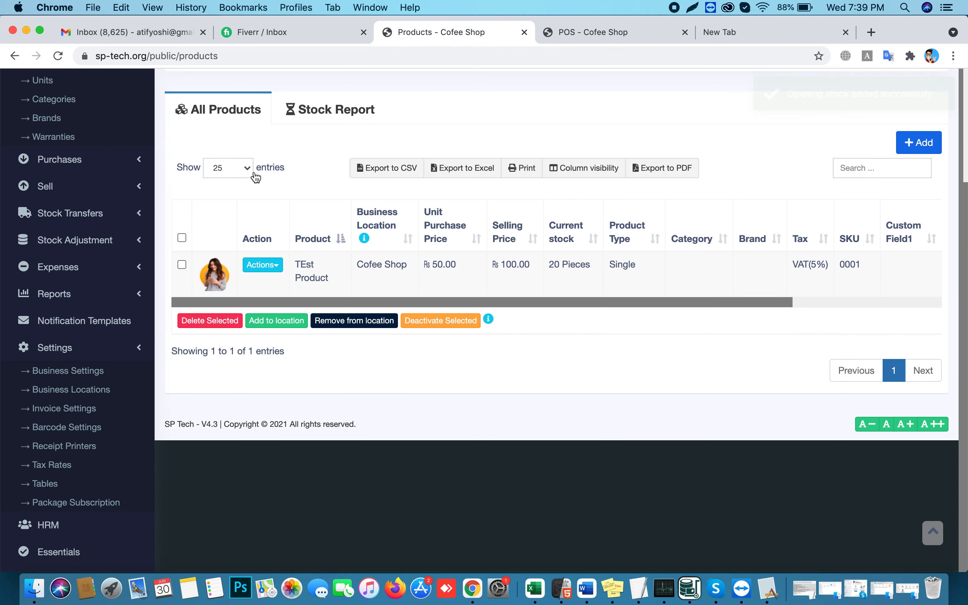
{"action": "left_click", "coordinate": [67, 379]}
{"action": "scroll", "coordinate": [417, 267], "scroll_direction": "up", "scroll_amount": 5}
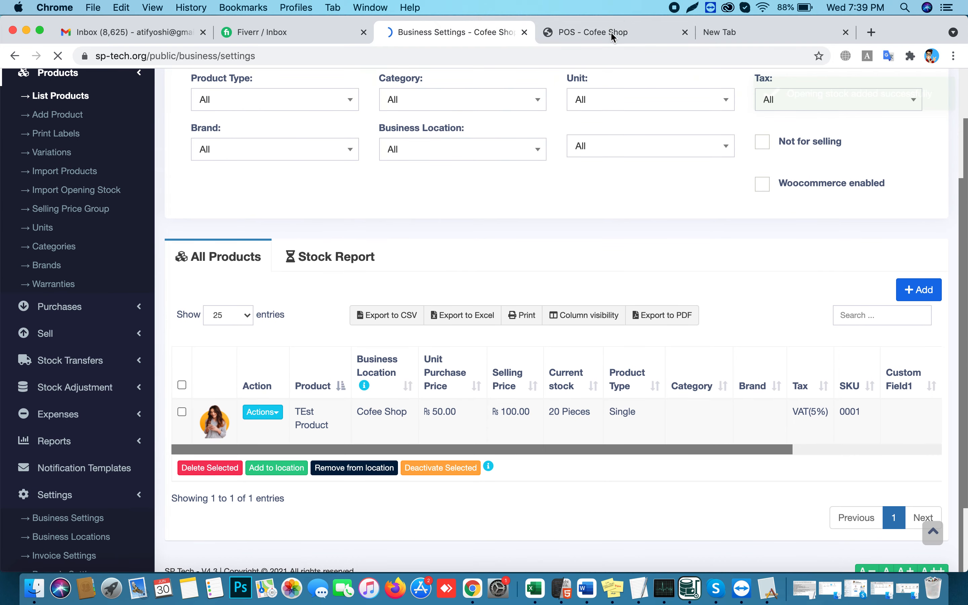
Browse the tax, product and contact settings and try default sale tax options on Sale
{"action": "left_click", "coordinate": [196, 226]}
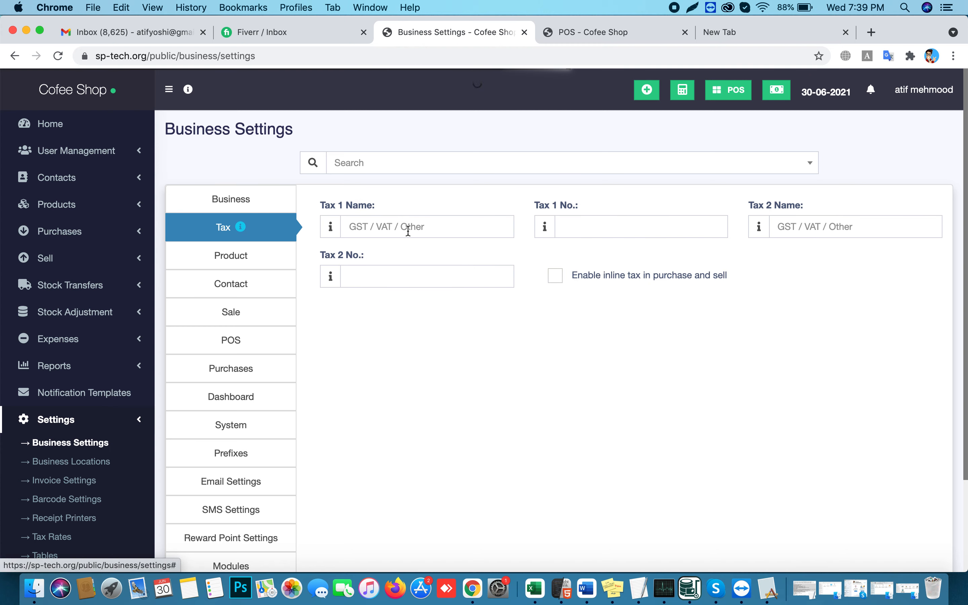
{"action": "left_click", "coordinate": [231, 260]}
{"action": "left_click", "coordinate": [231, 283]}
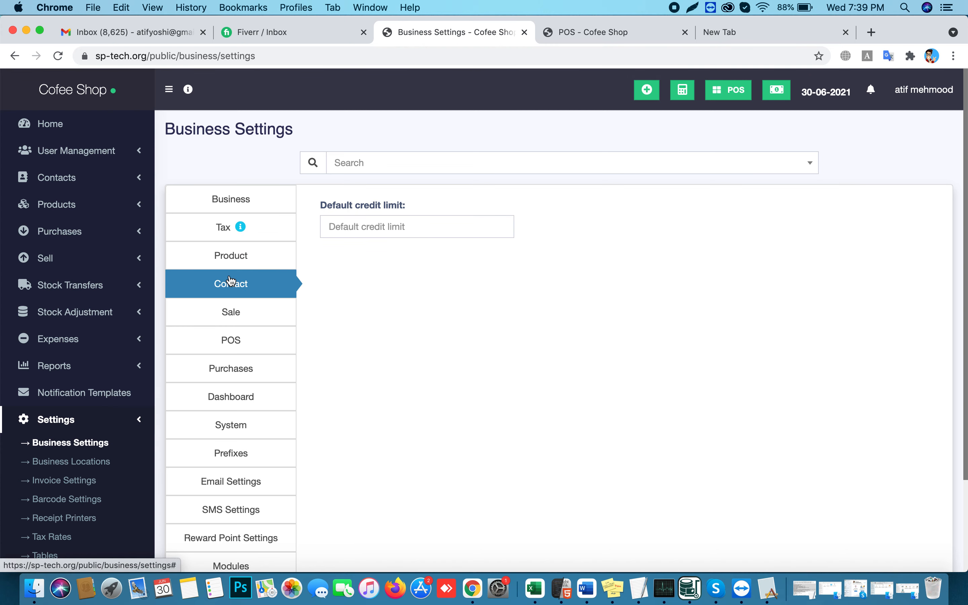
{"action": "left_click", "coordinate": [232, 311]}
{"action": "left_click", "coordinate": [573, 236]}
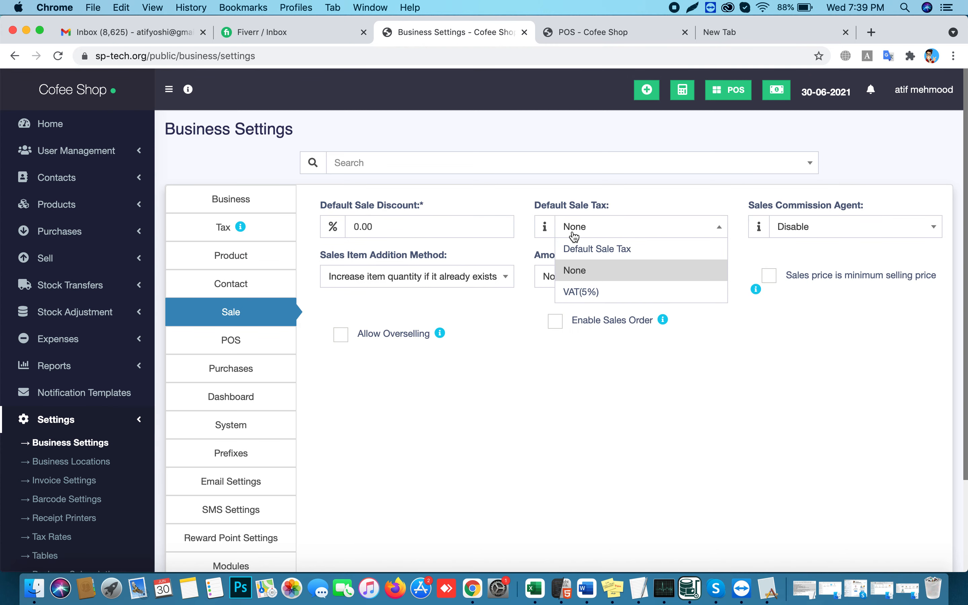
{"action": "left_click", "coordinate": [589, 292]}
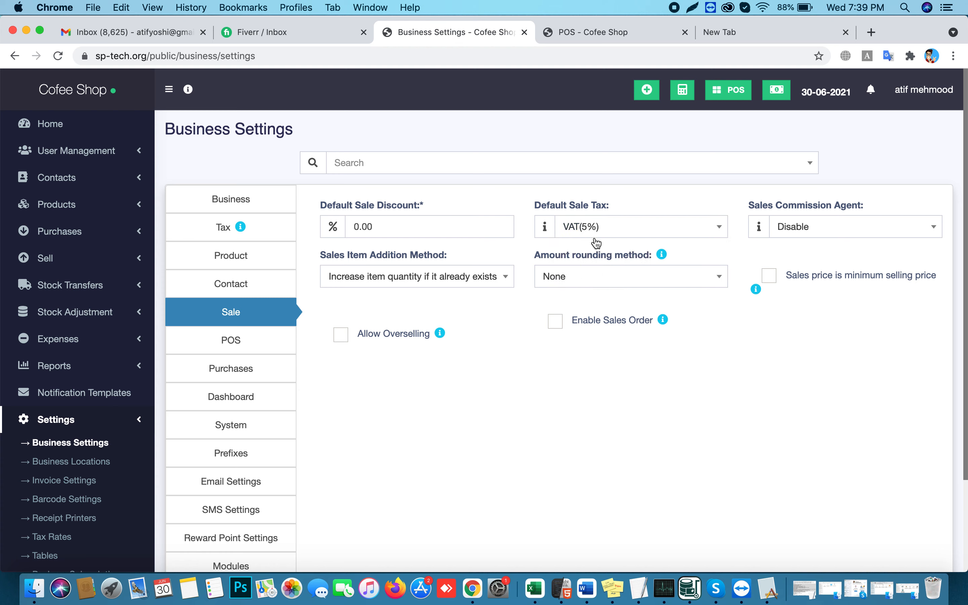
{"action": "left_click_drag", "start_coordinate": [962, 352], "coordinate": [965, 382]}
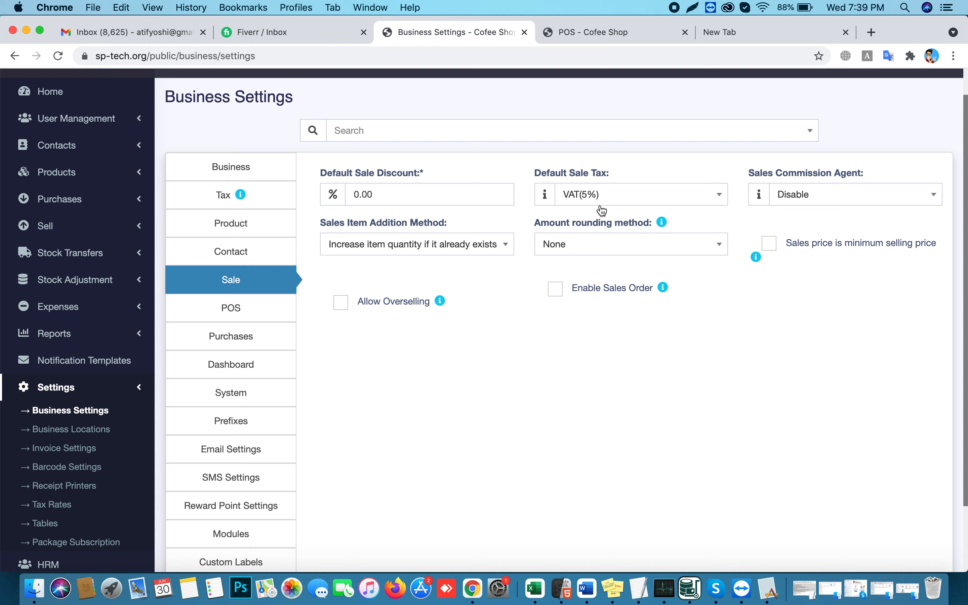
{"action": "left_click", "coordinate": [579, 192]}
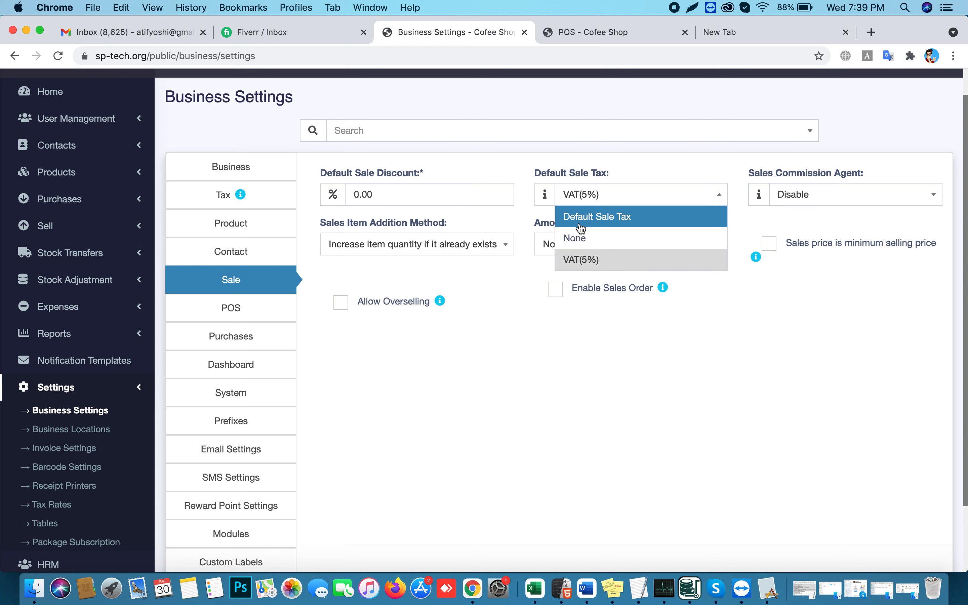
{"action": "left_click", "coordinate": [573, 242]}
Leave inline tax off, set the default sale tax to VAT(5%), and save the business settings
{"action": "left_click", "coordinate": [234, 195]}
{"action": "left_click", "coordinate": [560, 245]}
{"action": "left_click", "coordinate": [556, 243]}
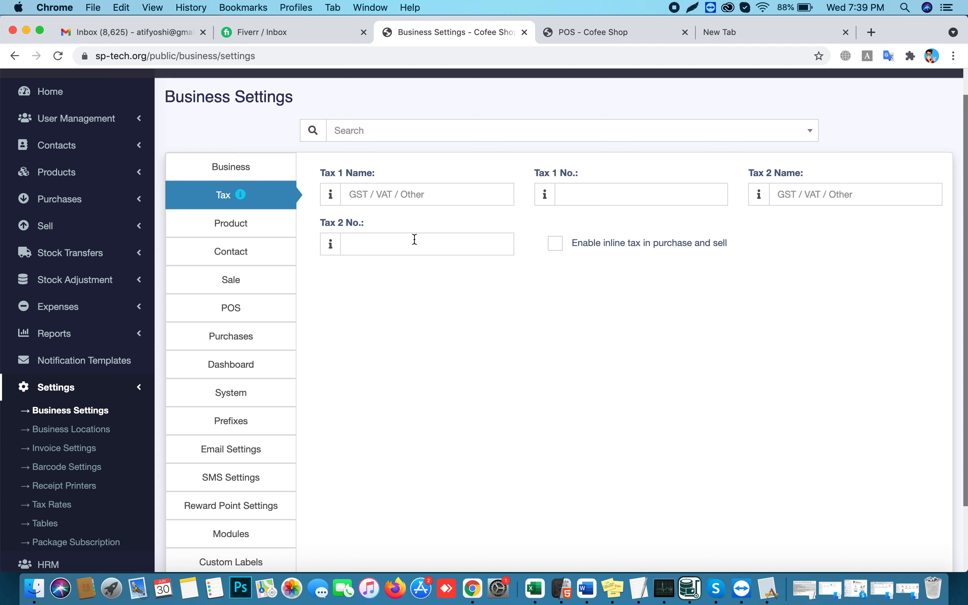
{"action": "left_click", "coordinate": [239, 252]}
{"action": "left_click", "coordinate": [231, 234]}
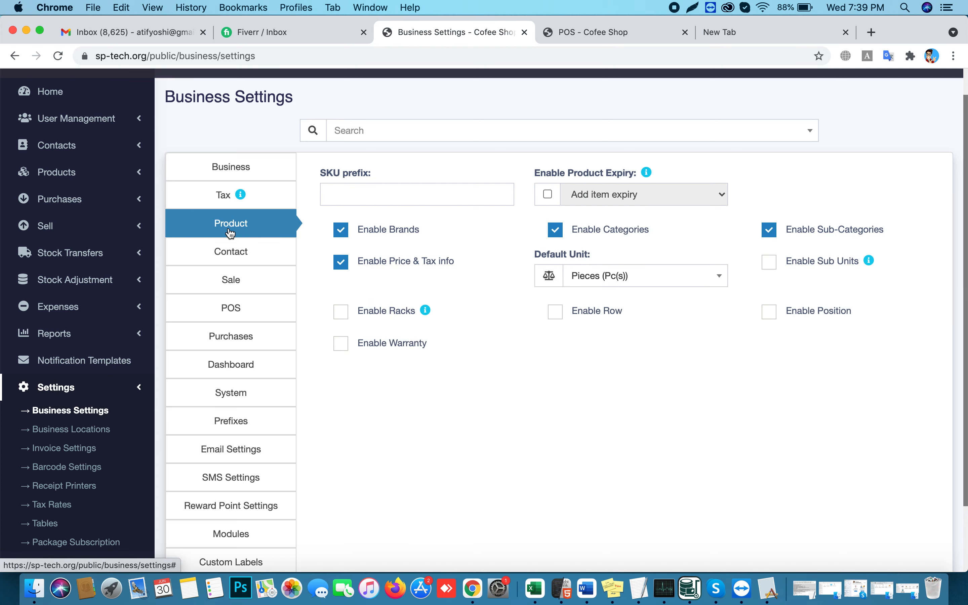
{"action": "left_click", "coordinate": [233, 276]}
{"action": "left_click", "coordinate": [577, 202]}
{"action": "left_click", "coordinate": [585, 259]}
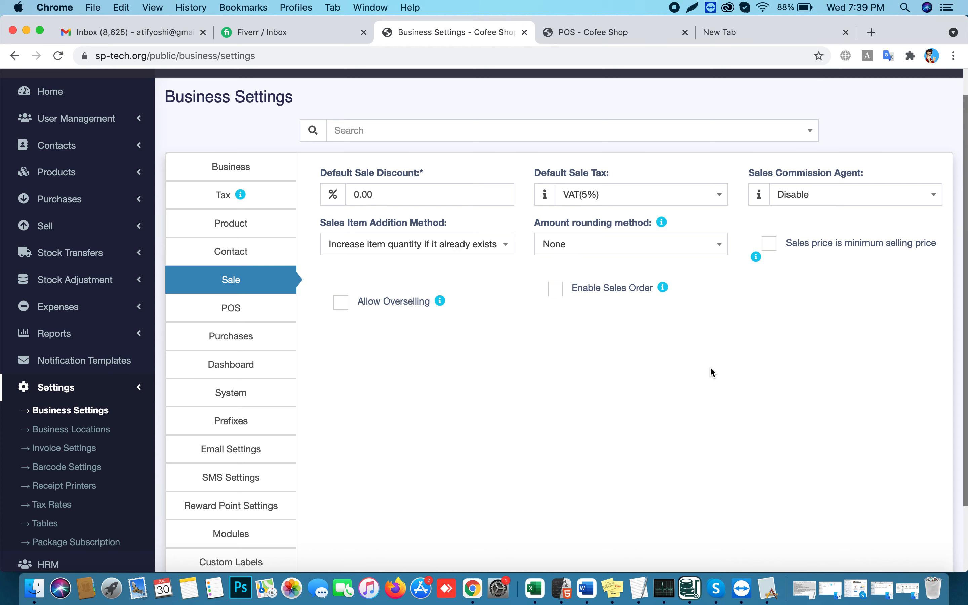
{"action": "scroll", "coordinate": [710, 366], "scroll_direction": "down", "scroll_amount": 4}
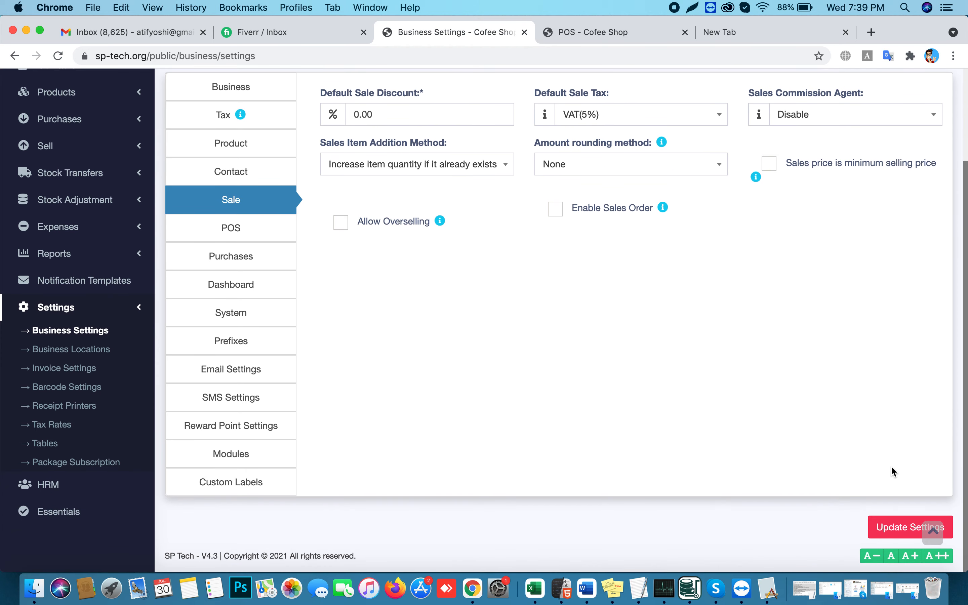
{"action": "left_click", "coordinate": [891, 528]}
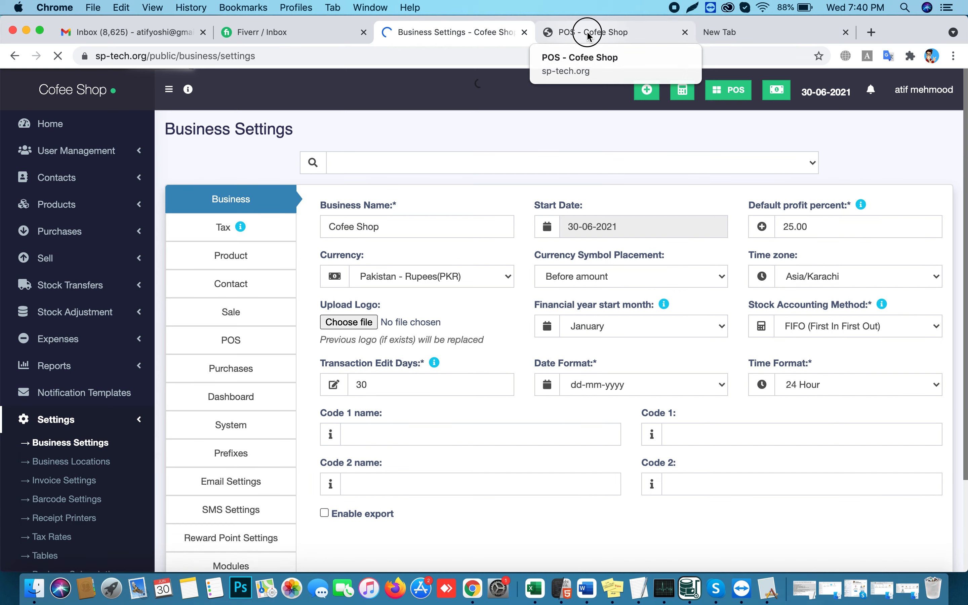
Reload the POS, re-add TEst Product, and check subtotal 95.24, order tax 4.76, total payable 100.00
{"action": "left_click", "coordinate": [588, 36]}
{"action": "left_click", "coordinate": [59, 56]}
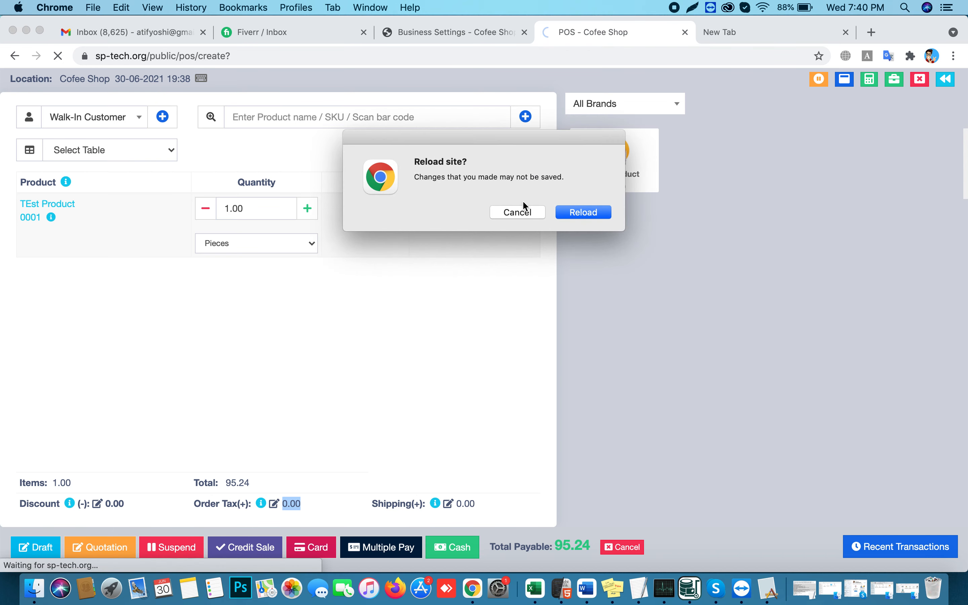
{"action": "left_click", "coordinate": [574, 216]}
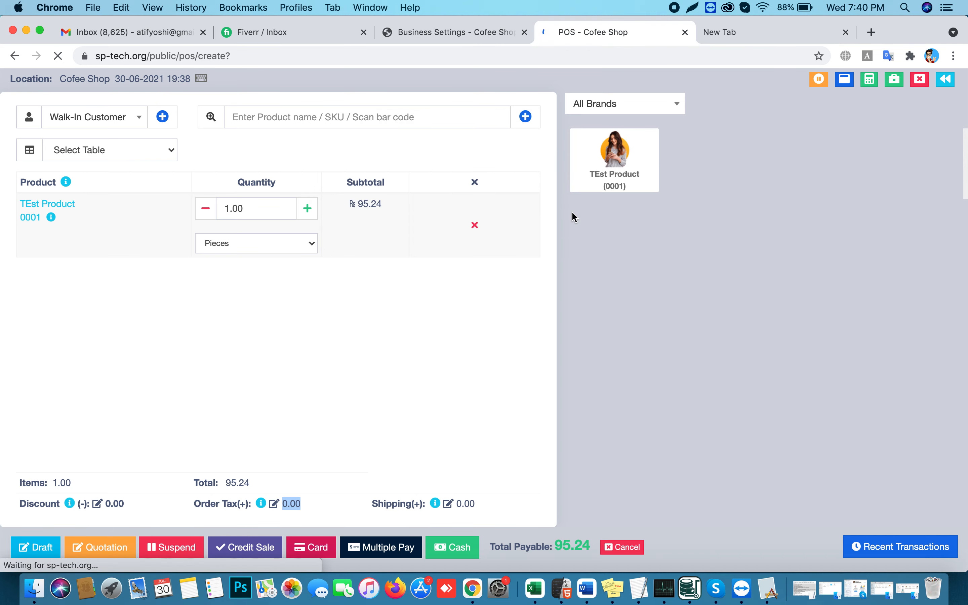
{"action": "left_click", "coordinate": [614, 160]}
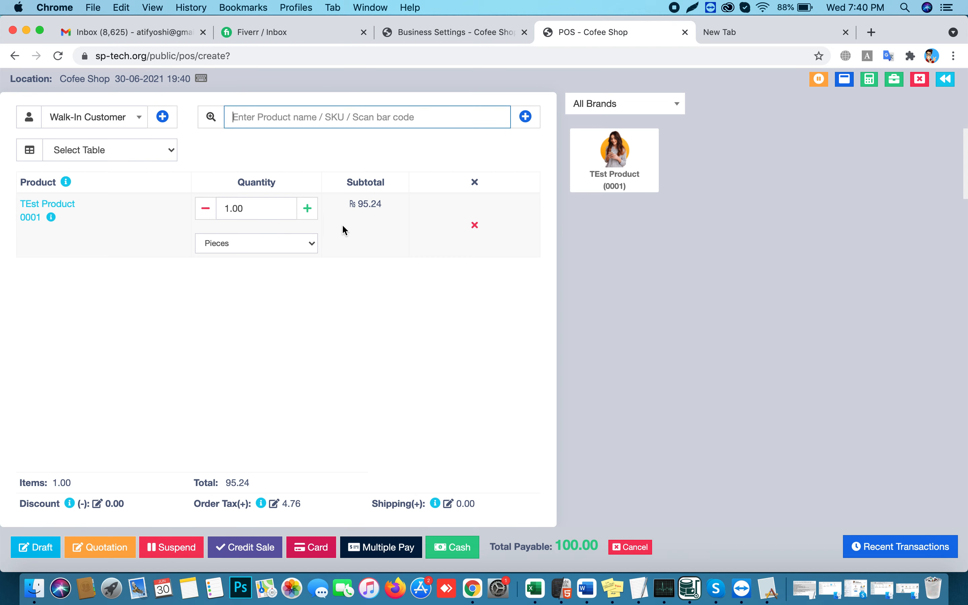
{"action": "left_click_drag", "start_coordinate": [358, 205], "coordinate": [387, 206]}
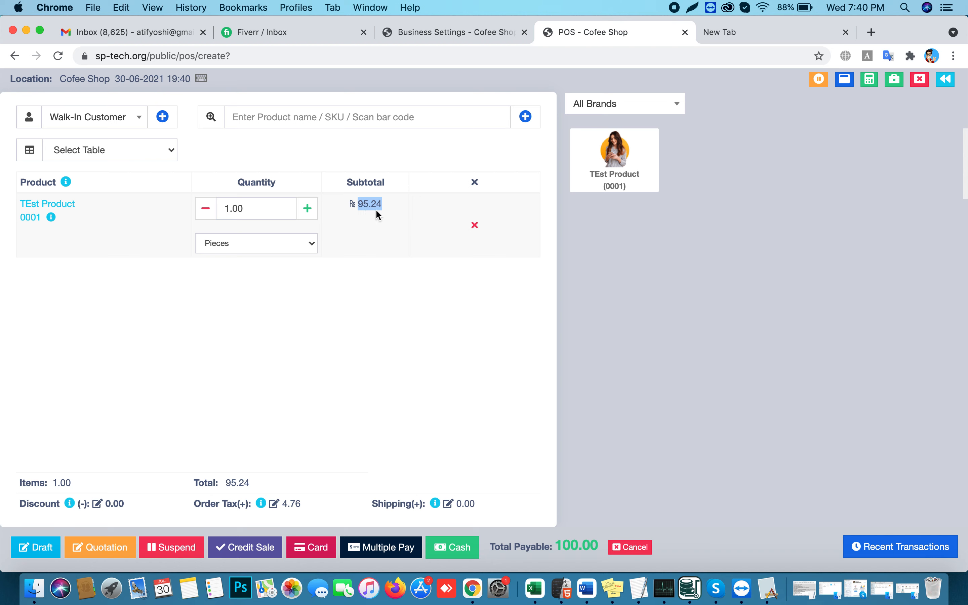
{"action": "left_click_drag", "start_coordinate": [282, 504], "coordinate": [301, 504]}
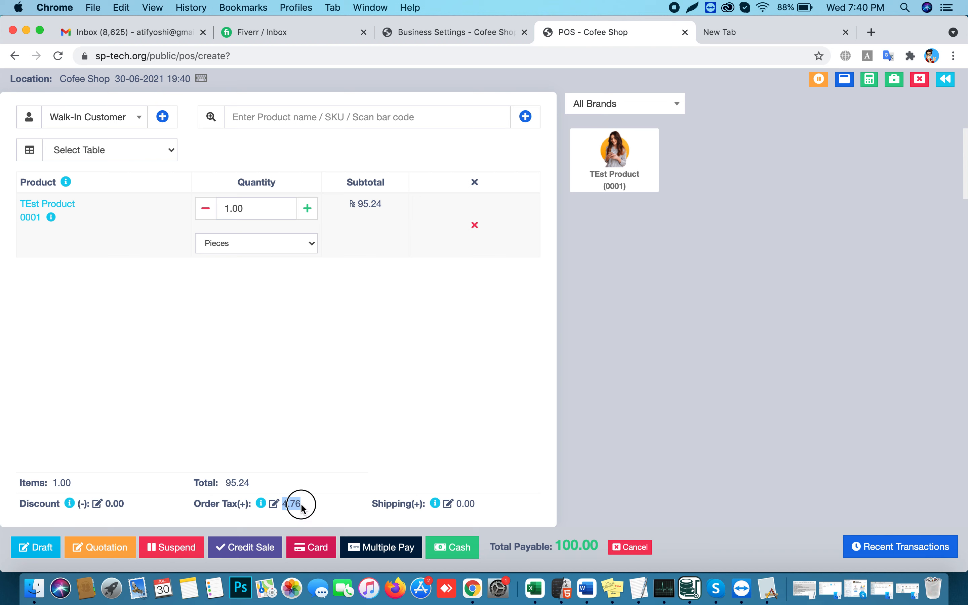
{"action": "left_click_drag", "start_coordinate": [554, 543], "coordinate": [582, 544]}
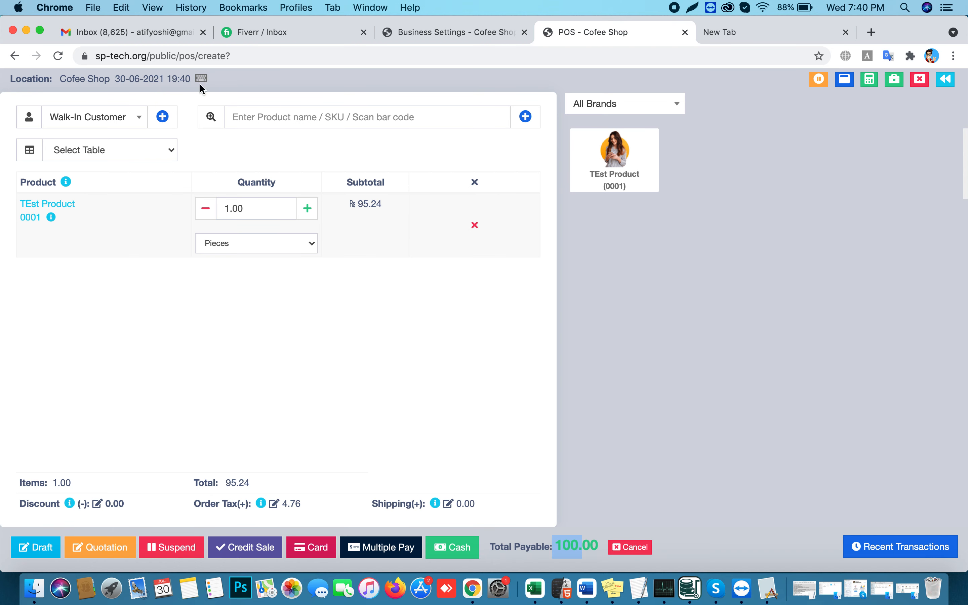
Finalize the sale as cash, creating invoice 0001 for 100.00, then return to Business Settings
{"action": "mouse_move", "coordinate": [200, 80]}
{"action": "key", "text": "shift+e"}
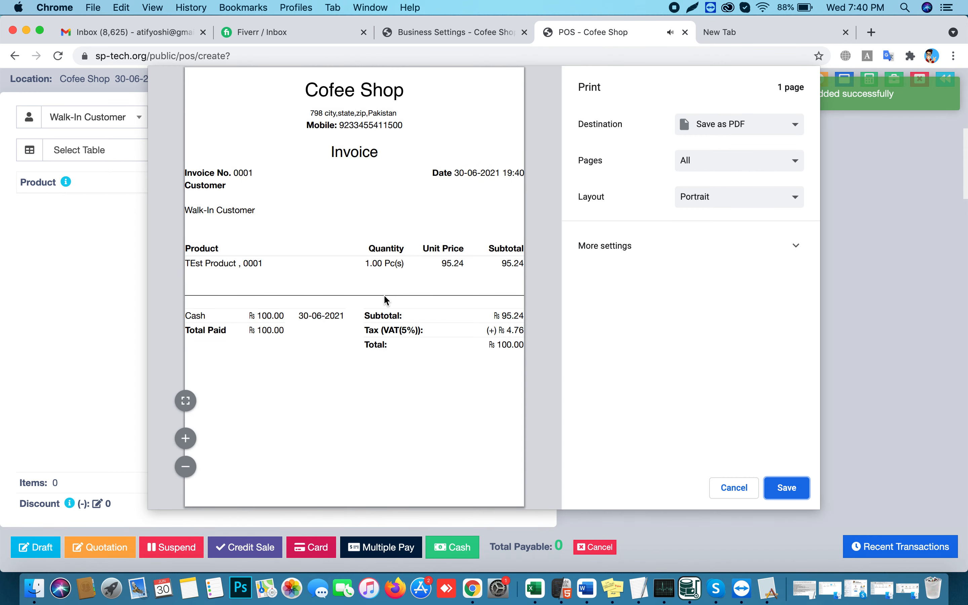
{"action": "key", "text": "Escape"}
{"action": "left_click", "coordinate": [470, 31]}
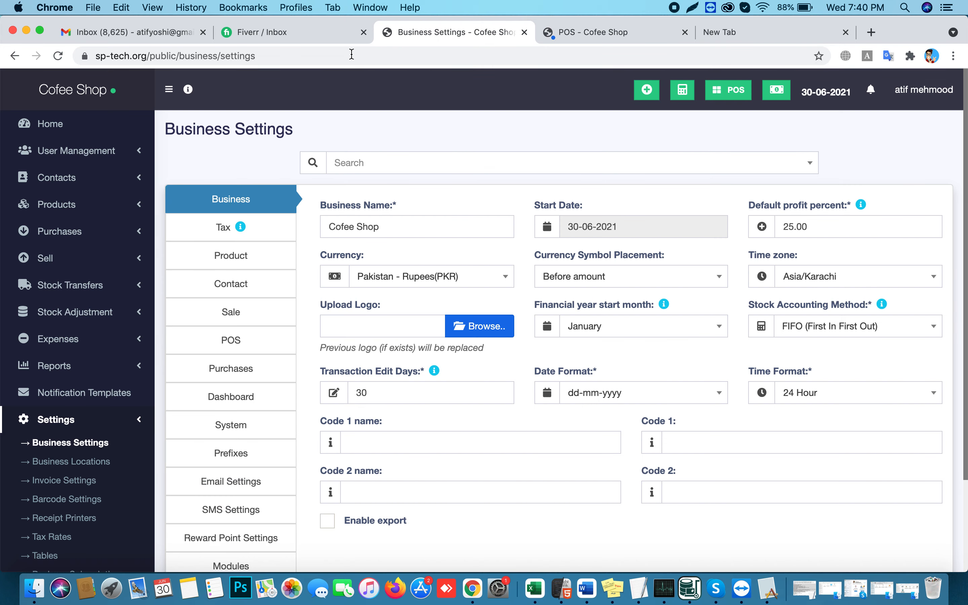
Try the Slim and Classic designs on the Default invoice layout, save it, and view invoice 0001's preview
{"action": "left_click", "coordinate": [62, 484]}
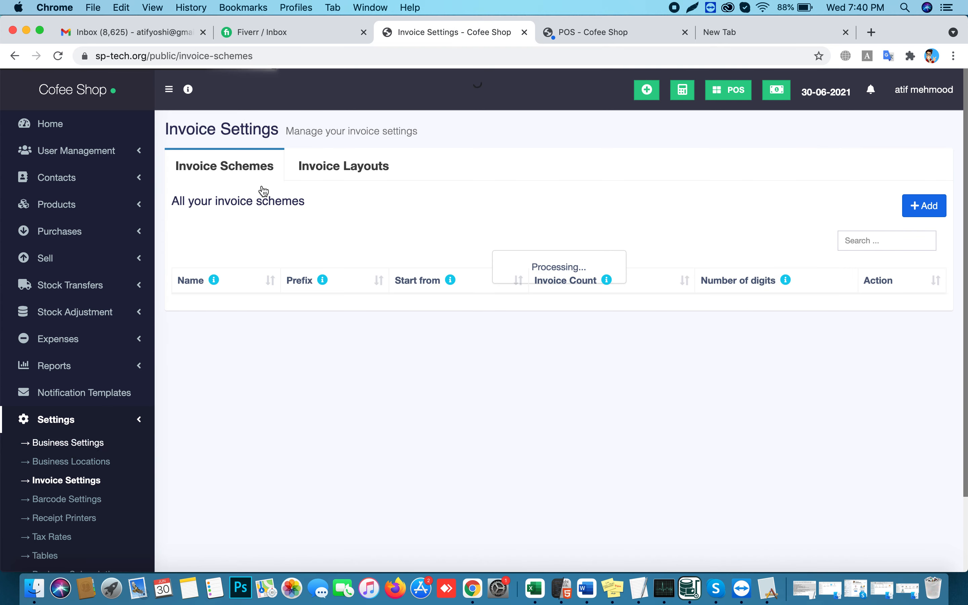
{"action": "left_click", "coordinate": [321, 175]}
{"action": "left_click", "coordinate": [276, 249]}
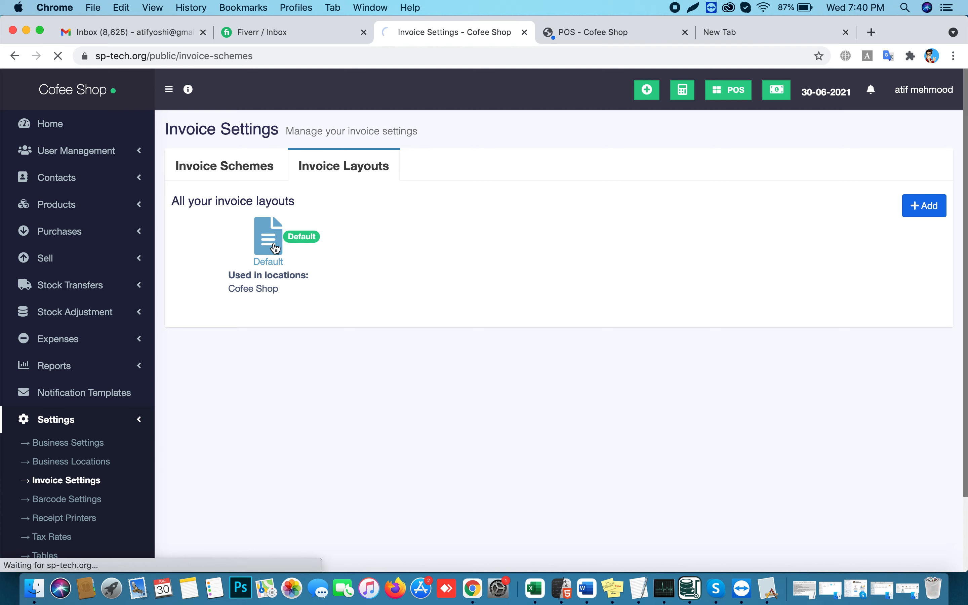
{"action": "left_click", "coordinate": [630, 192]}
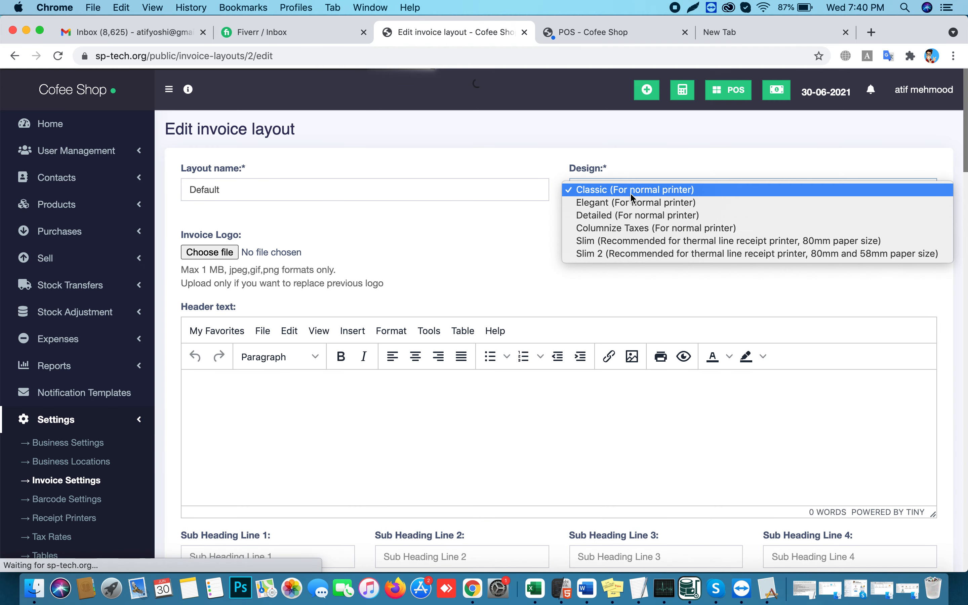
{"action": "left_click", "coordinate": [609, 243]}
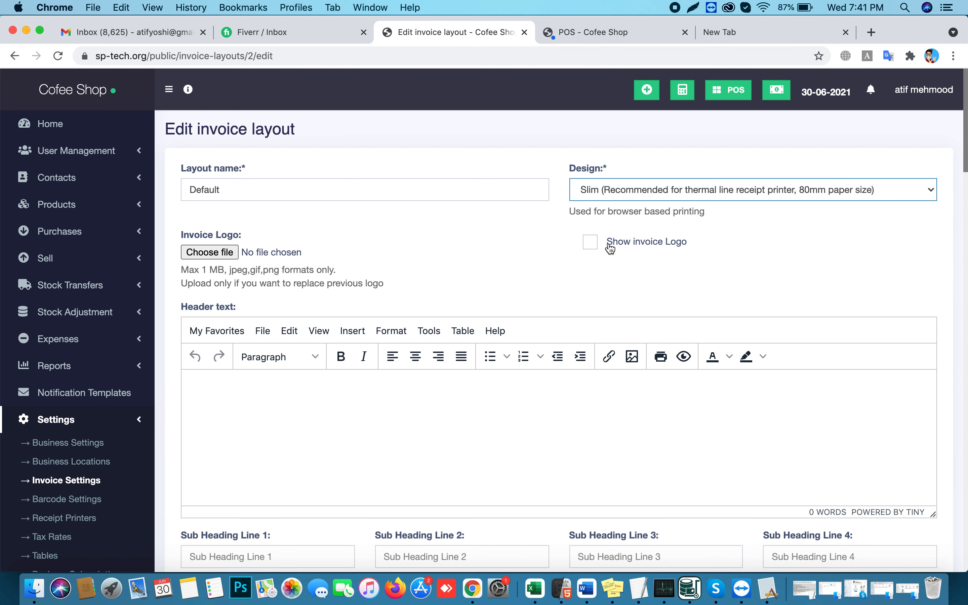
{"action": "left_click", "coordinate": [610, 192]}
{"action": "left_click", "coordinate": [610, 227]}
{"action": "scroll", "coordinate": [654, 279], "scroll_direction": "down", "scroll_amount": 20}
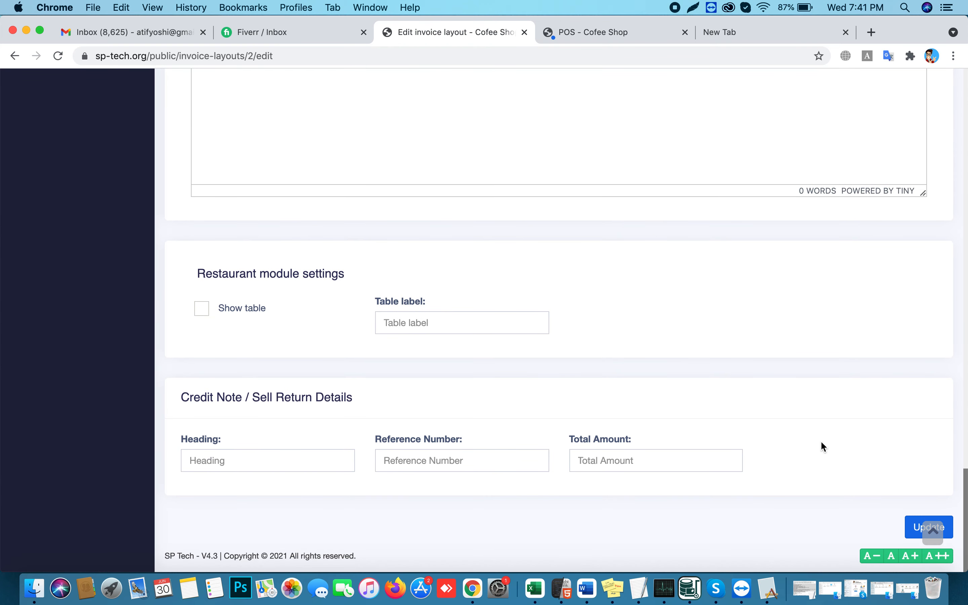
{"action": "left_click", "coordinate": [909, 532]}
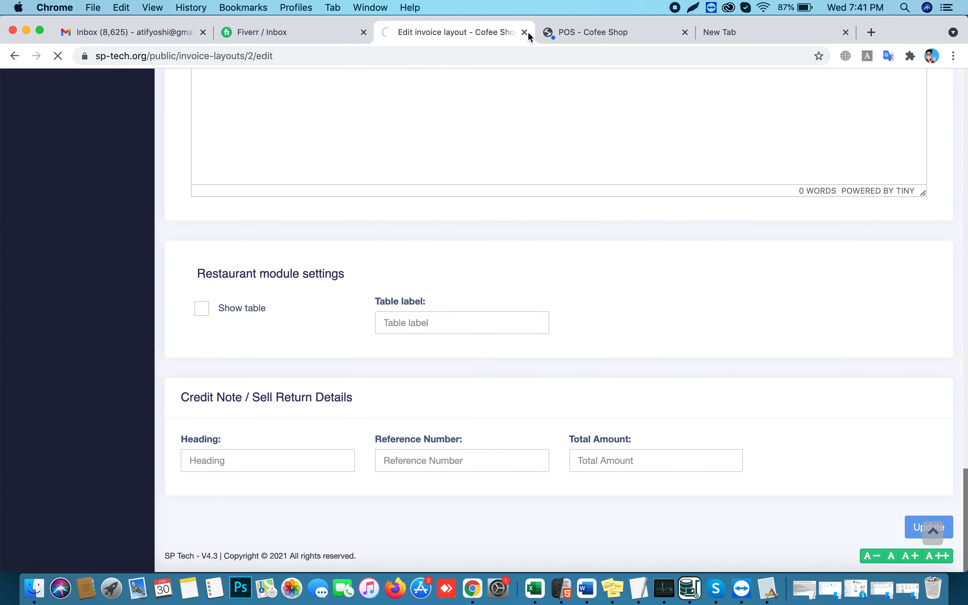
{"action": "left_click", "coordinate": [570, 34]}
{"action": "left_click_drag", "start_coordinate": [442, 264], "coordinate": [467, 265]}
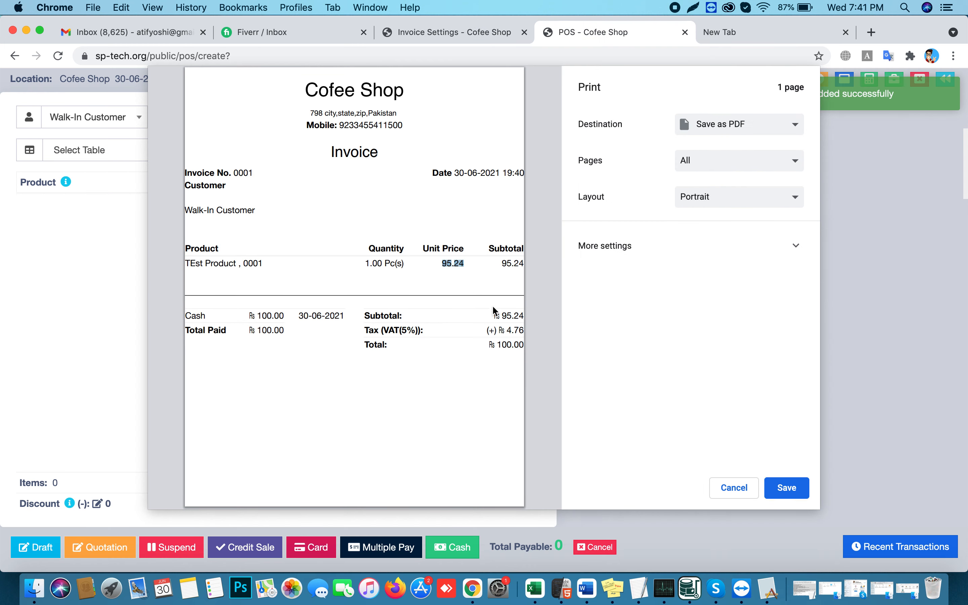
Check the 100.00 invoice total, close the print preview and view the Default invoice scheme's settings
{"action": "left_click", "coordinate": [507, 331]}
{"action": "left_click_drag", "start_coordinate": [497, 344], "coordinate": [514, 347]}
{"action": "left_click", "coordinate": [736, 489]}
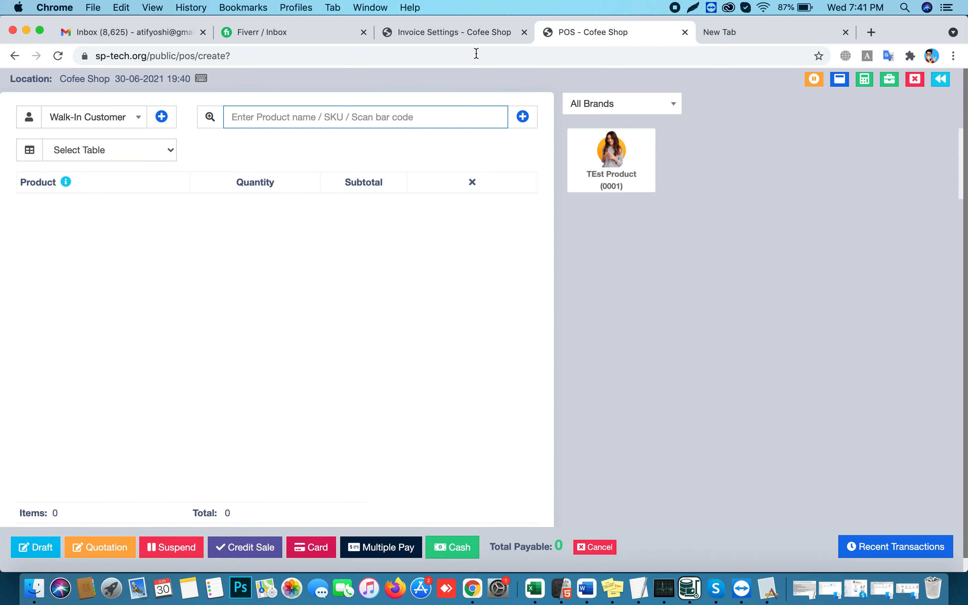
{"action": "left_click", "coordinate": [472, 31]}
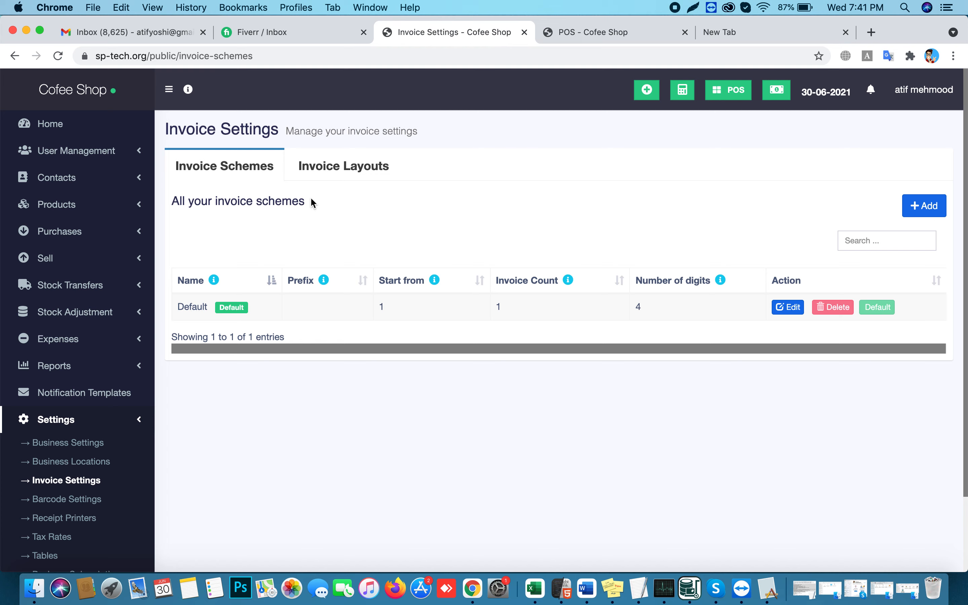
In Business Settings, set the default sale tax to None
{"action": "left_click", "coordinate": [58, 448]}
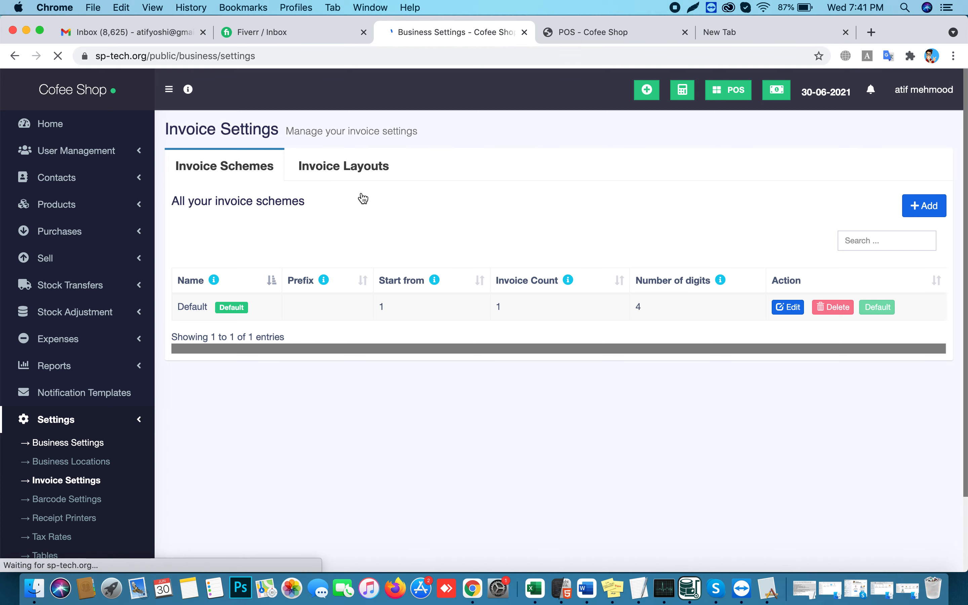
{"action": "left_click", "coordinate": [219, 236]}
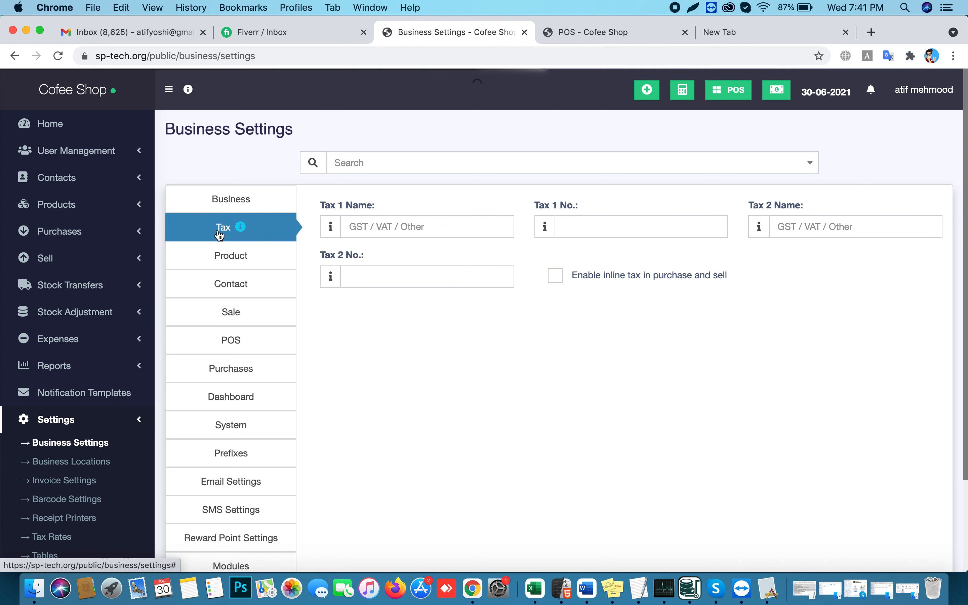
{"action": "left_click", "coordinate": [219, 286]}
{"action": "left_click", "coordinate": [233, 313]}
{"action": "left_click", "coordinate": [573, 231]}
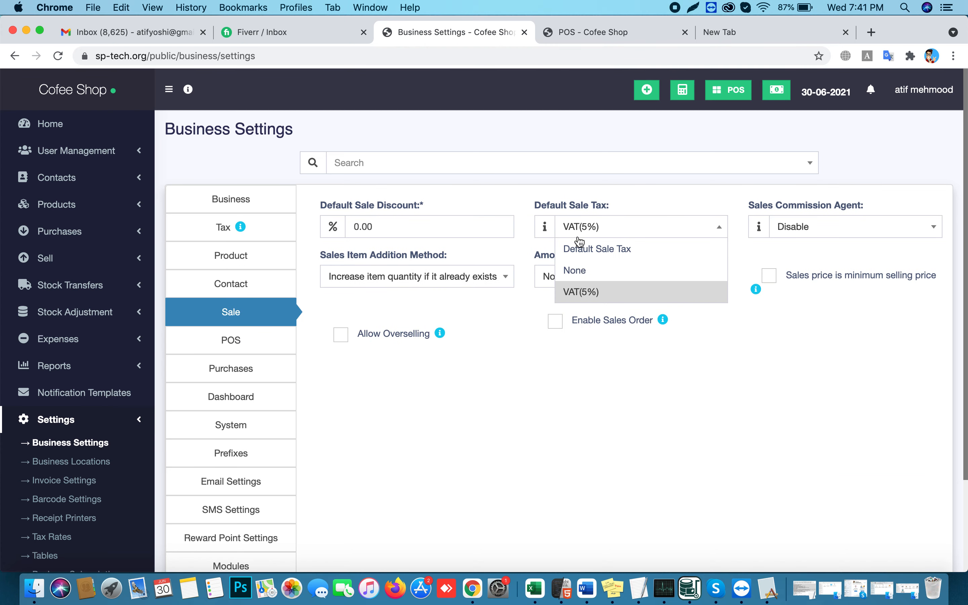
{"action": "left_click", "coordinate": [573, 269]}
Enable inline tax in purchase and sell, save the settings, and reload the POS screen
{"action": "left_click", "coordinate": [219, 255]}
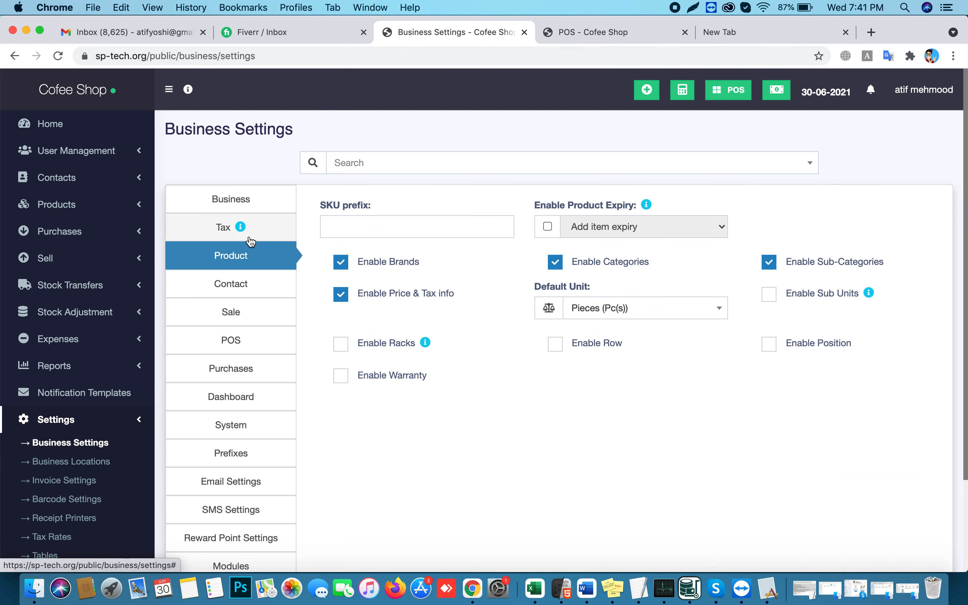
{"action": "left_click", "coordinate": [220, 235]}
{"action": "left_click", "coordinate": [555, 275]}
{"action": "scroll", "coordinate": [817, 412], "scroll_direction": "down", "scroll_amount": 5}
{"action": "left_click", "coordinate": [887, 527]}
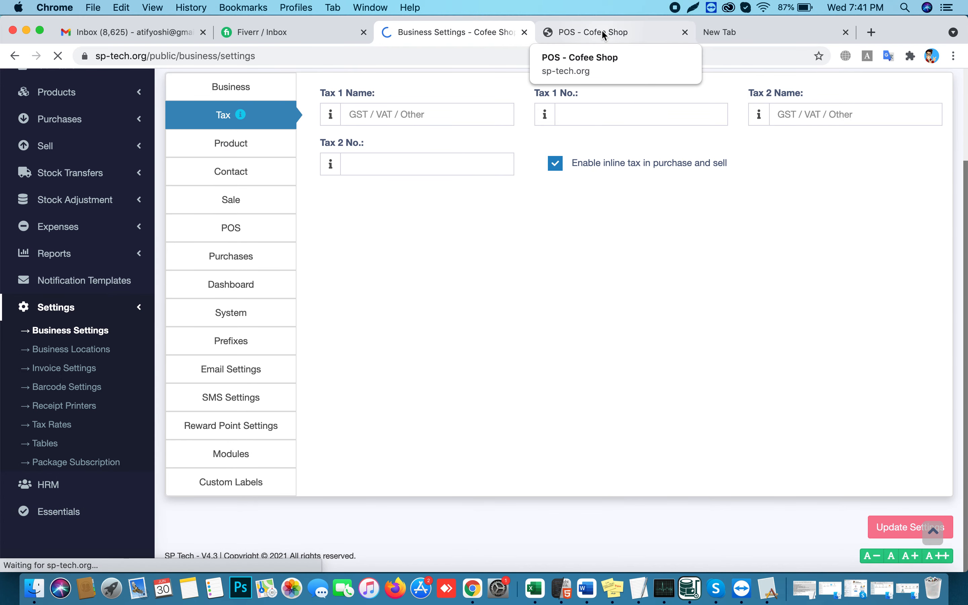
{"action": "left_click", "coordinate": [604, 36]}
{"action": "left_click", "coordinate": [58, 56]}
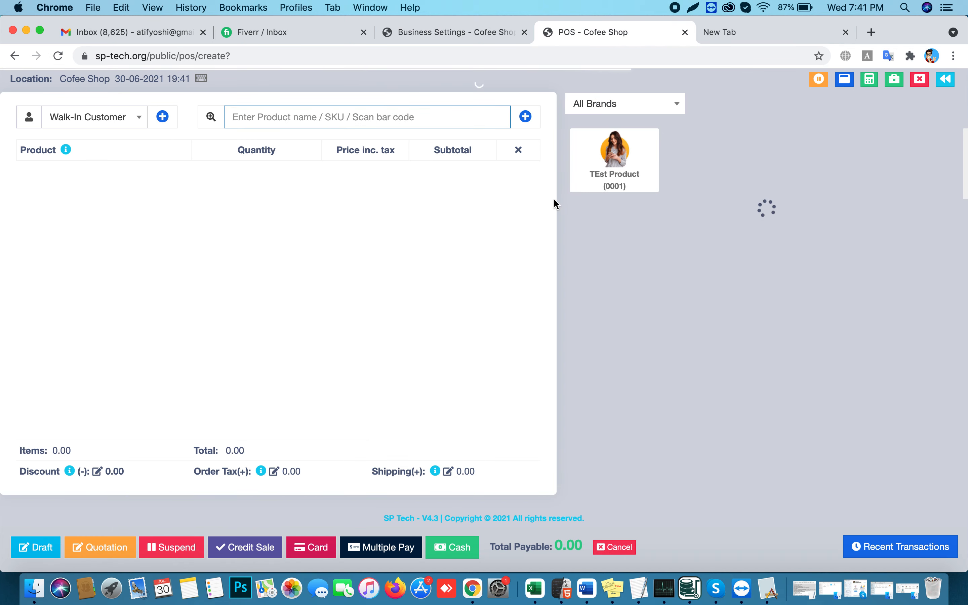
Add TEst Product to the cart and set its price inc. tax to 100.00
{"action": "left_click", "coordinate": [614, 164]}
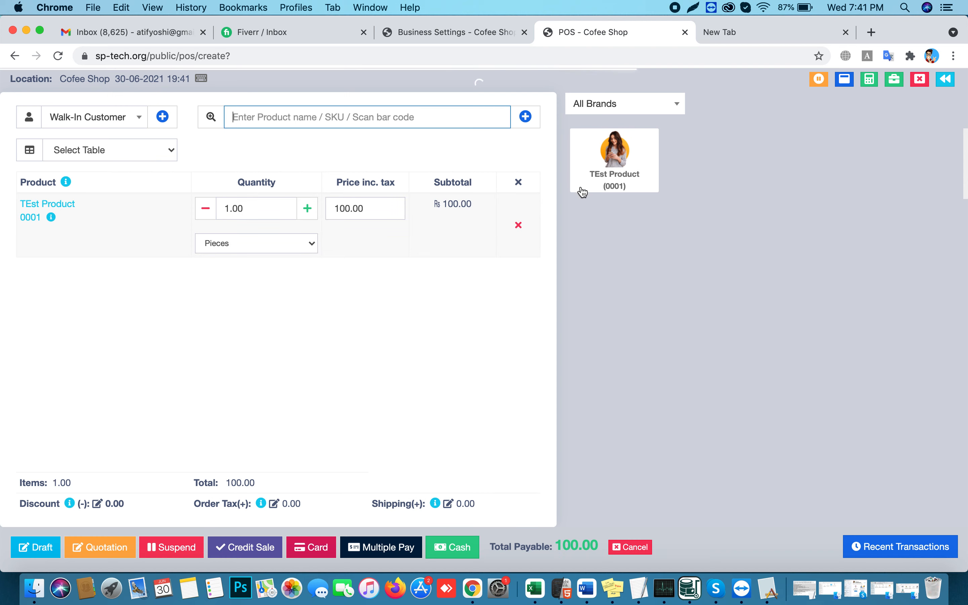
{"action": "left_click_drag", "start_coordinate": [337, 209], "coordinate": [370, 208]}
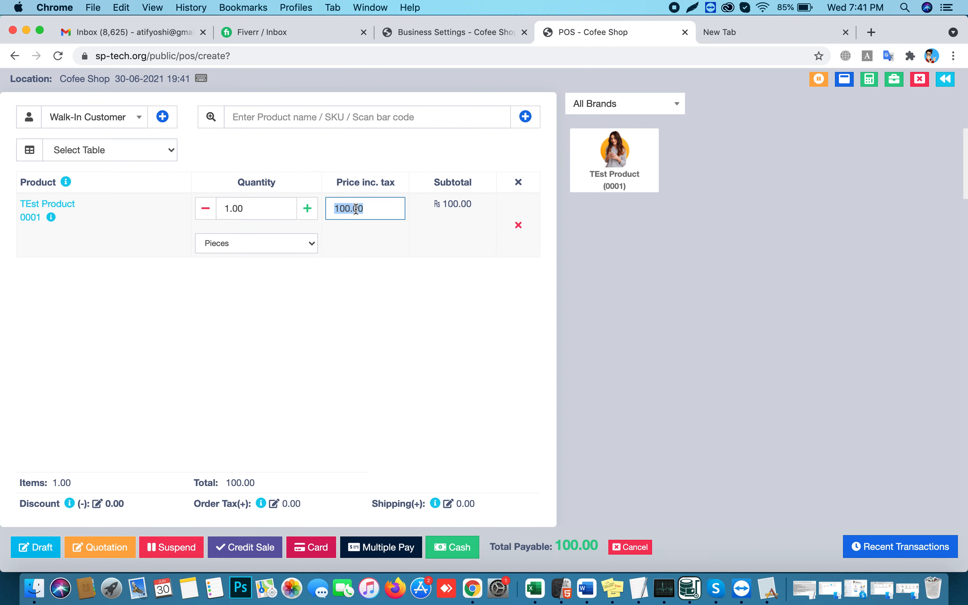
{"action": "type", "text": "110"}
{"action": "double_click", "coordinate": [336, 208]}
{"action": "type", "text": "1"}
{"action": "left_click", "coordinate": [397, 286]}
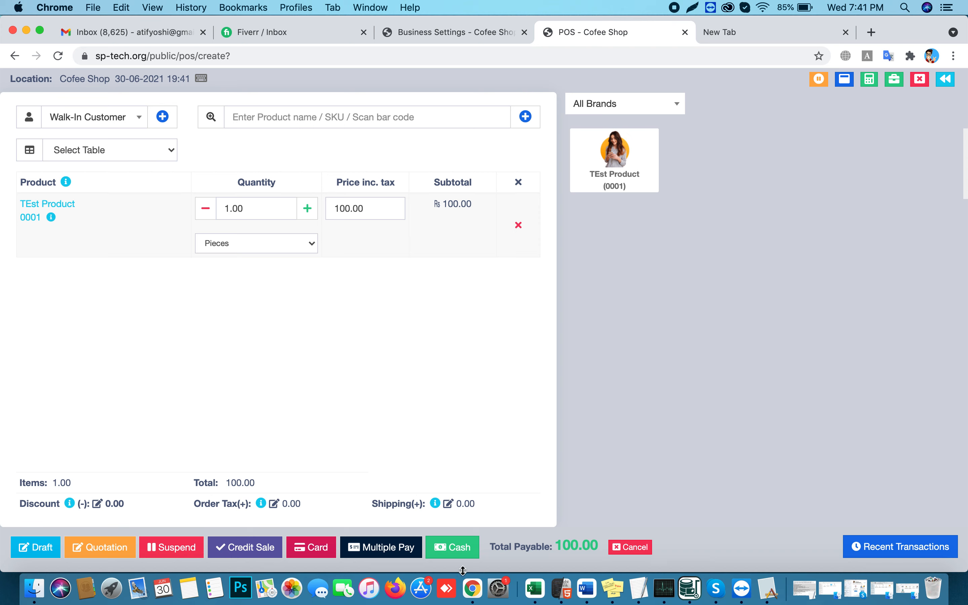
Complete the sale in cash, confirm the invoice's 95.24 unit price, then return to Business Settings
{"action": "left_click", "coordinate": [455, 548]}
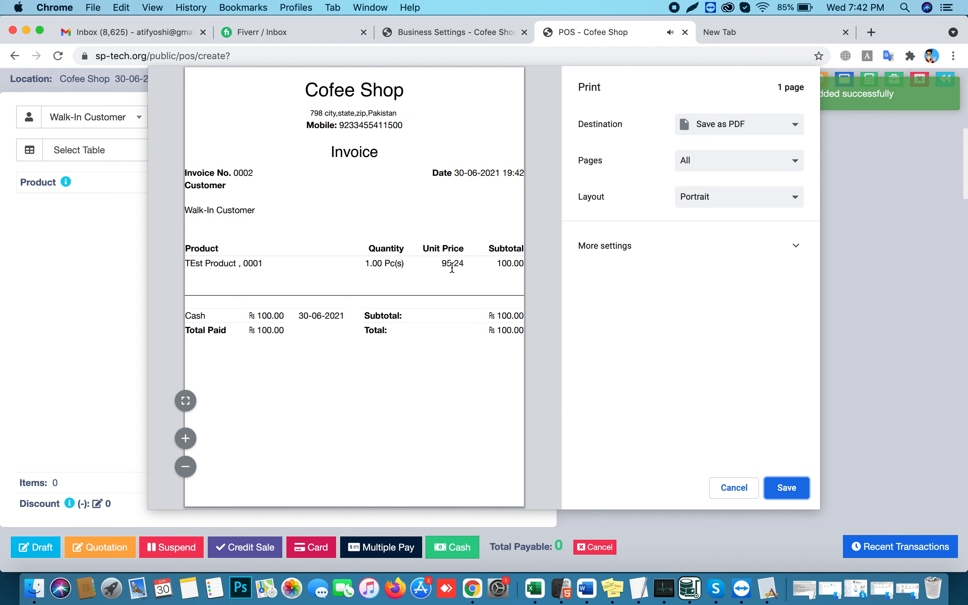
{"action": "double_click", "coordinate": [491, 264]}
{"action": "double_click", "coordinate": [447, 263]}
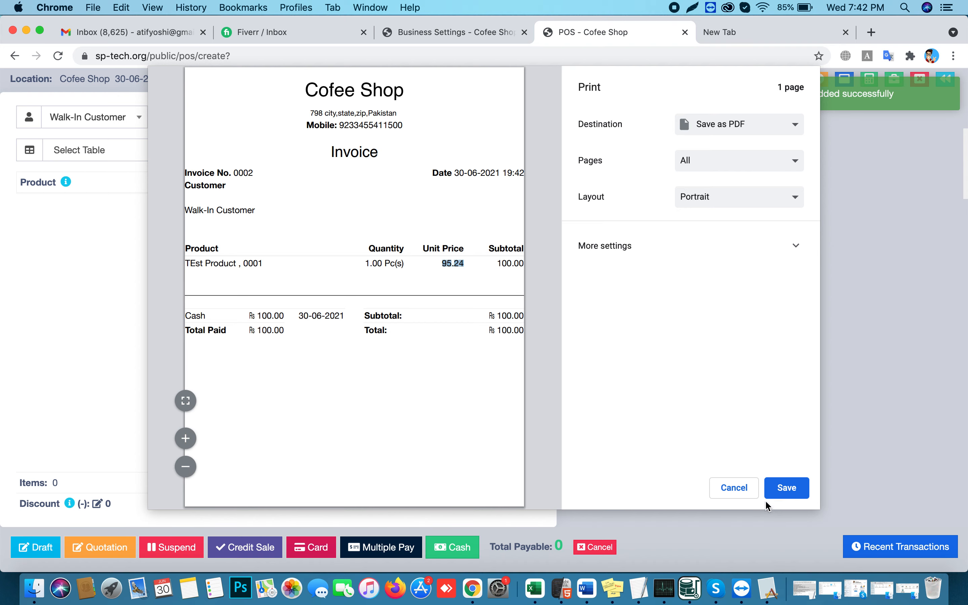
{"action": "left_click", "coordinate": [748, 492]}
{"action": "left_click", "coordinate": [441, 32]}
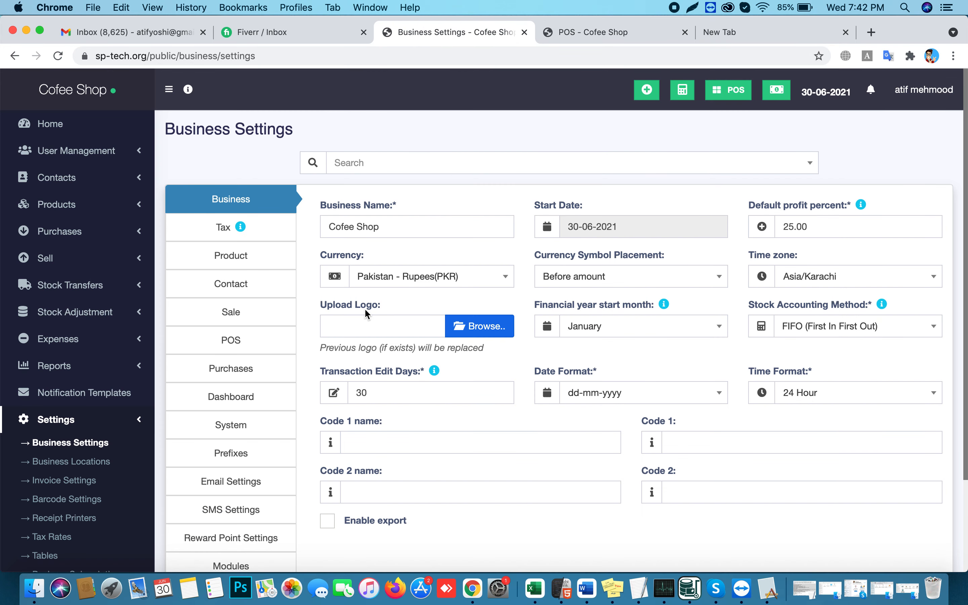
Choose VAT(5%) as Default Sale Tax on the Sale tab, update settings, and reload POS
{"action": "left_click", "coordinate": [223, 227]}
{"action": "left_click", "coordinate": [222, 251]}
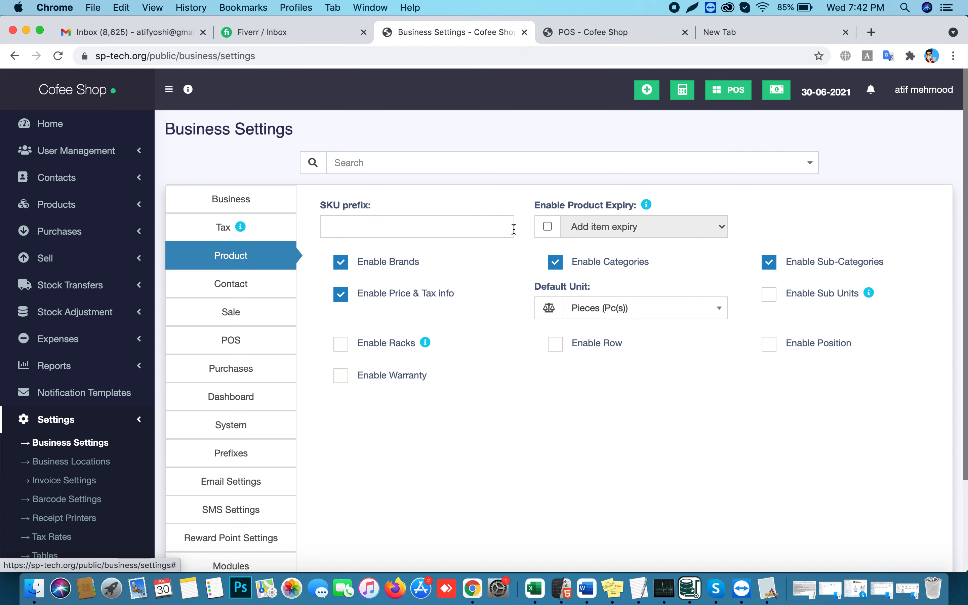
{"action": "left_click", "coordinate": [248, 289]}
{"action": "left_click", "coordinate": [233, 309]}
{"action": "left_click", "coordinate": [578, 227]}
{"action": "left_click", "coordinate": [581, 291]}
{"action": "scroll", "coordinate": [800, 437], "scroll_direction": "down", "scroll_amount": 5}
{"action": "left_click", "coordinate": [883, 532]}
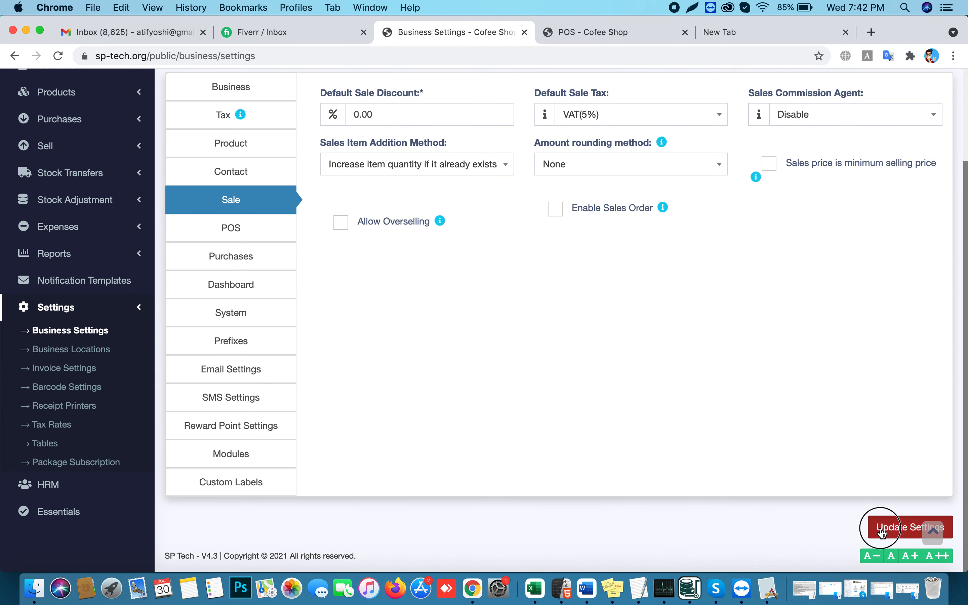
{"action": "left_click", "coordinate": [576, 32]}
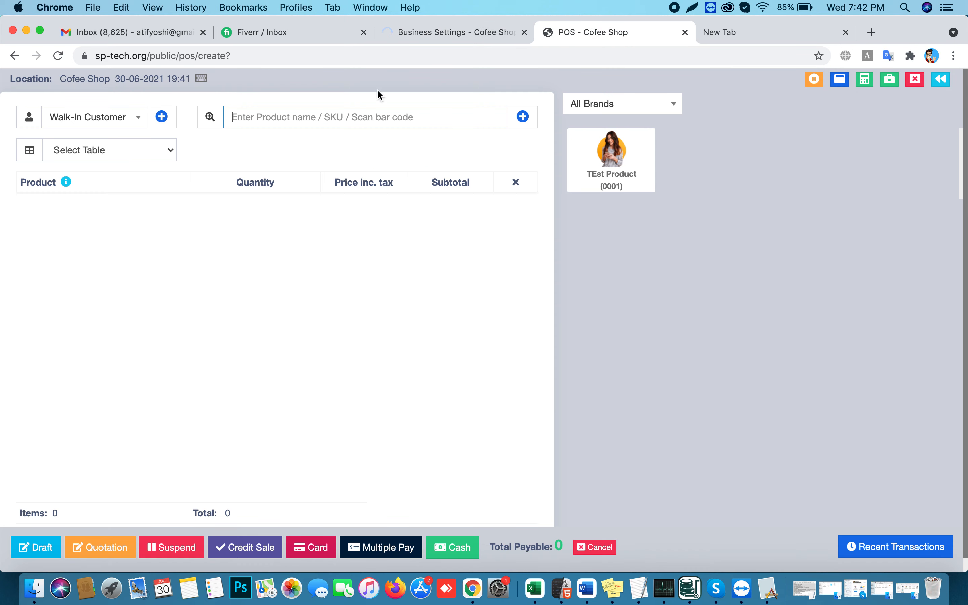
{"action": "left_click", "coordinate": [58, 56]}
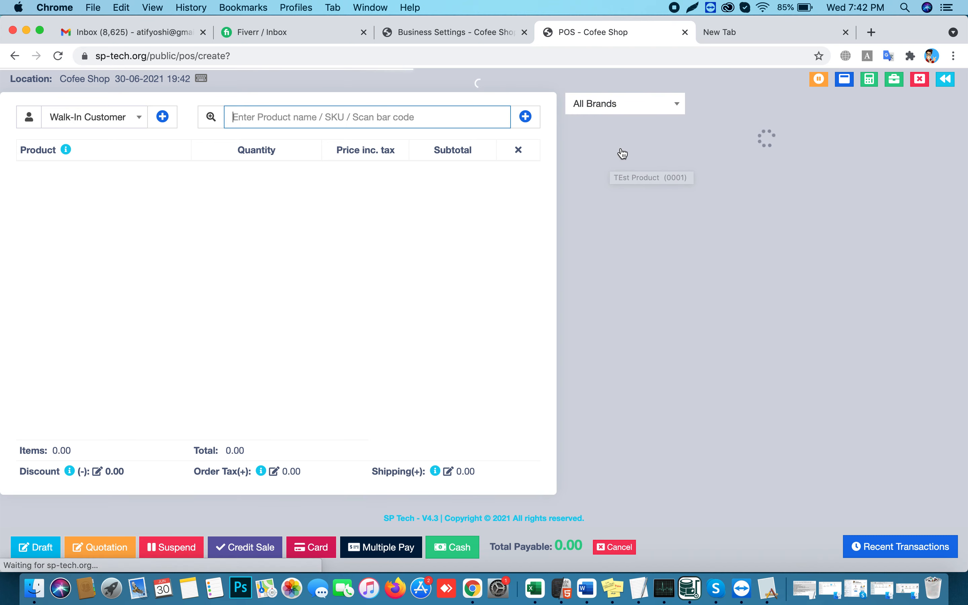
Sell one TEst Product for cash with 5.00 order tax, checking invoice 0003 totalling 105.00
{"action": "left_click", "coordinate": [611, 165]}
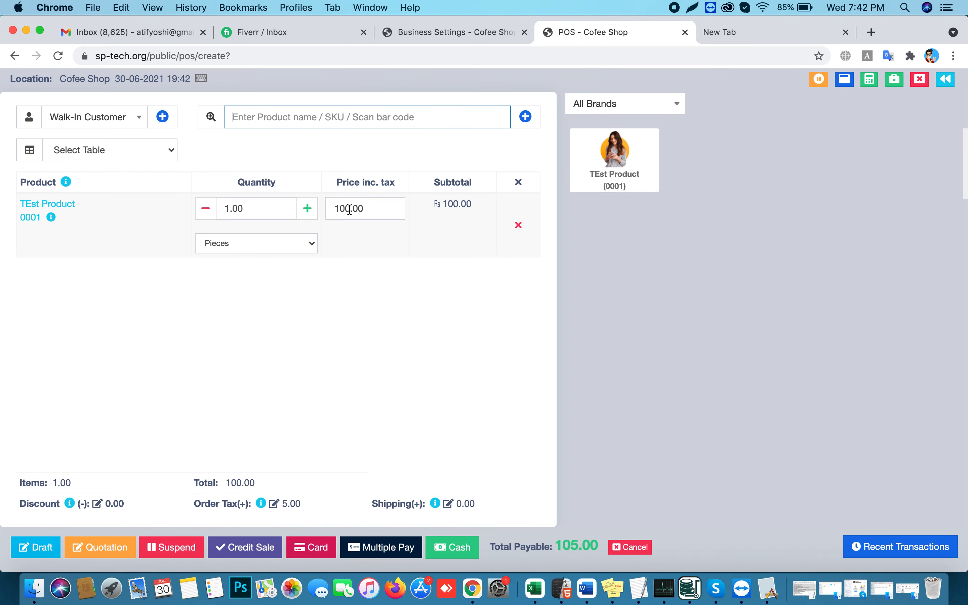
{"action": "left_click", "coordinate": [284, 505]}
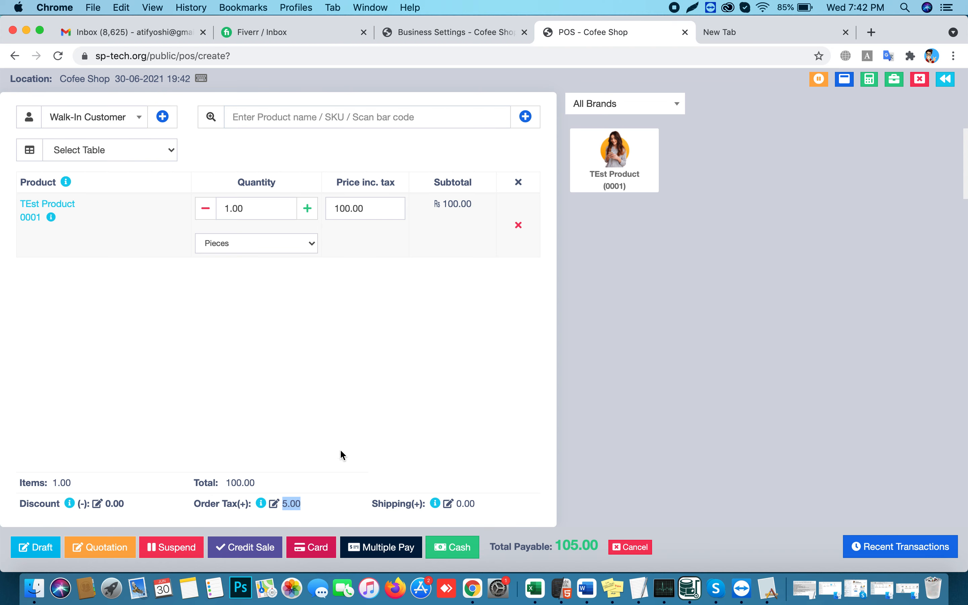
{"action": "double_click", "coordinate": [282, 505]}
{"action": "left_click", "coordinate": [451, 554]}
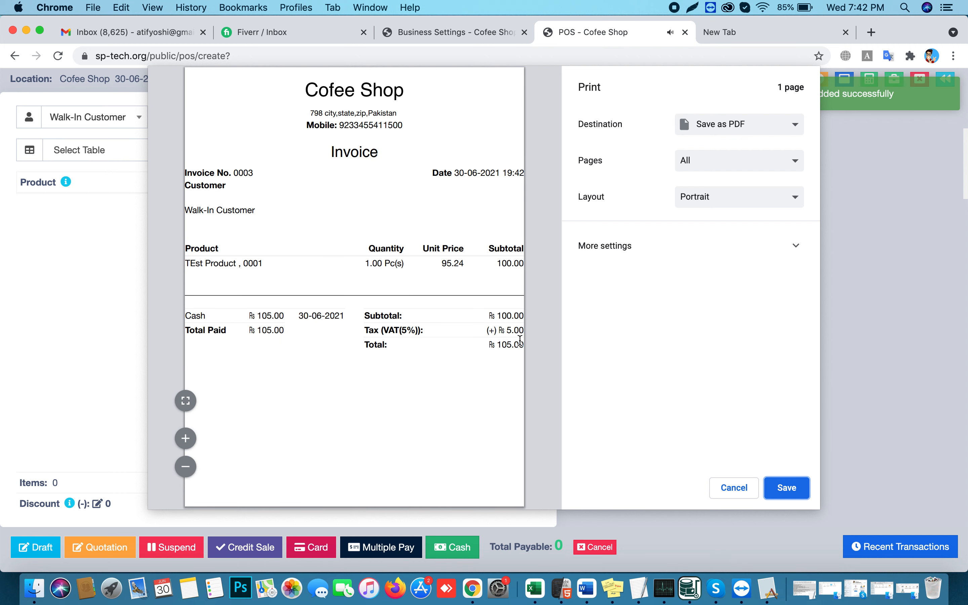
{"action": "left_click", "coordinate": [502, 265]}
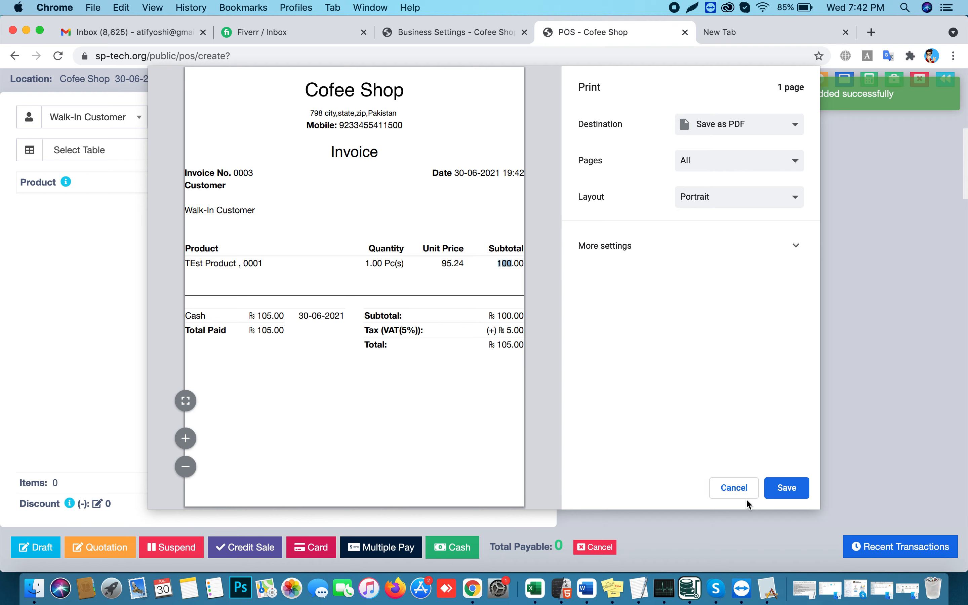
{"action": "left_click", "coordinate": [734, 489]}
In Business Settings, keep VAT(5%) as the default sale tax
{"action": "left_click", "coordinate": [473, 30]}
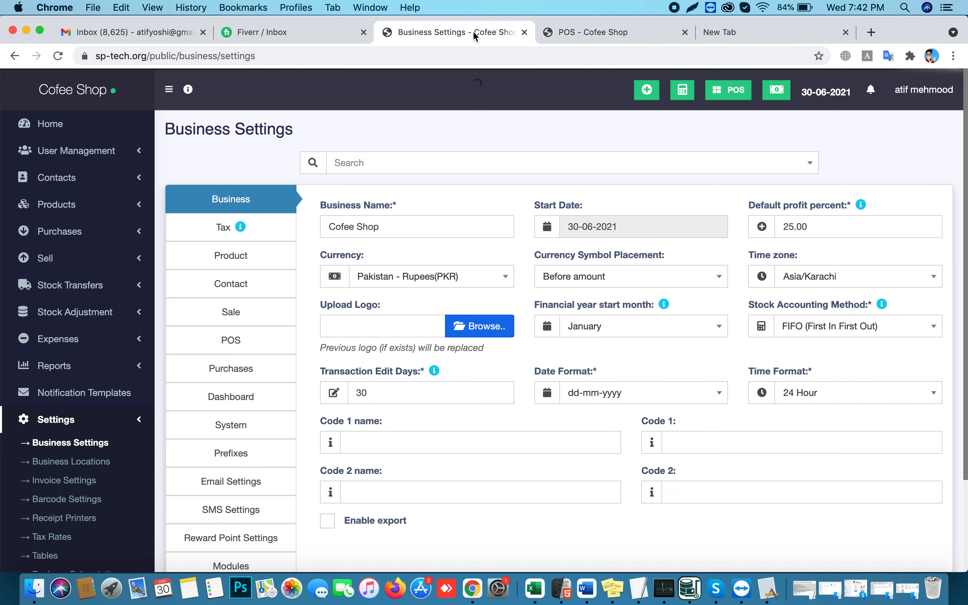
{"action": "left_click", "coordinate": [270, 225]}
{"action": "left_click", "coordinate": [249, 259]}
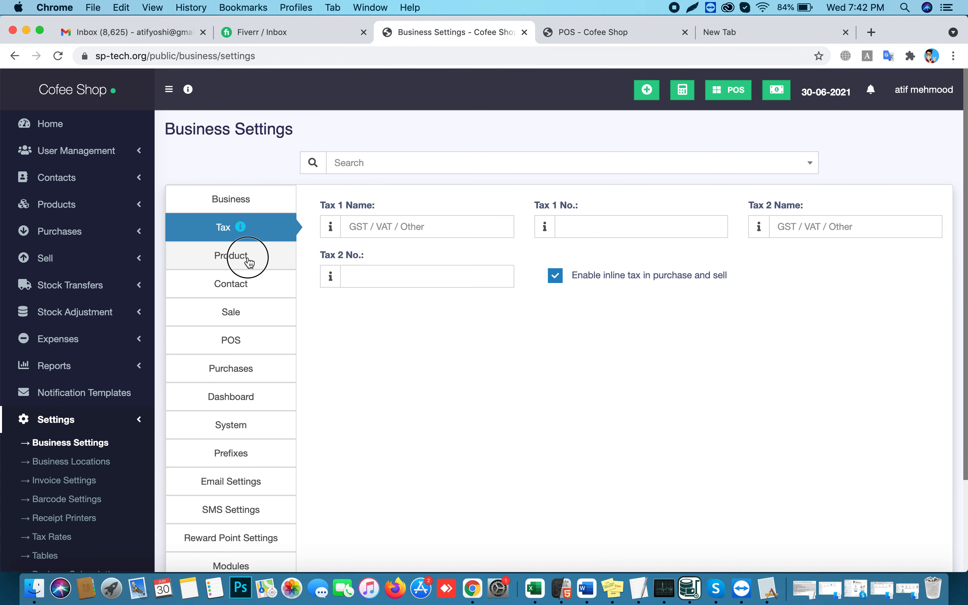
{"action": "left_click", "coordinate": [218, 283]}
{"action": "left_click", "coordinate": [205, 322]}
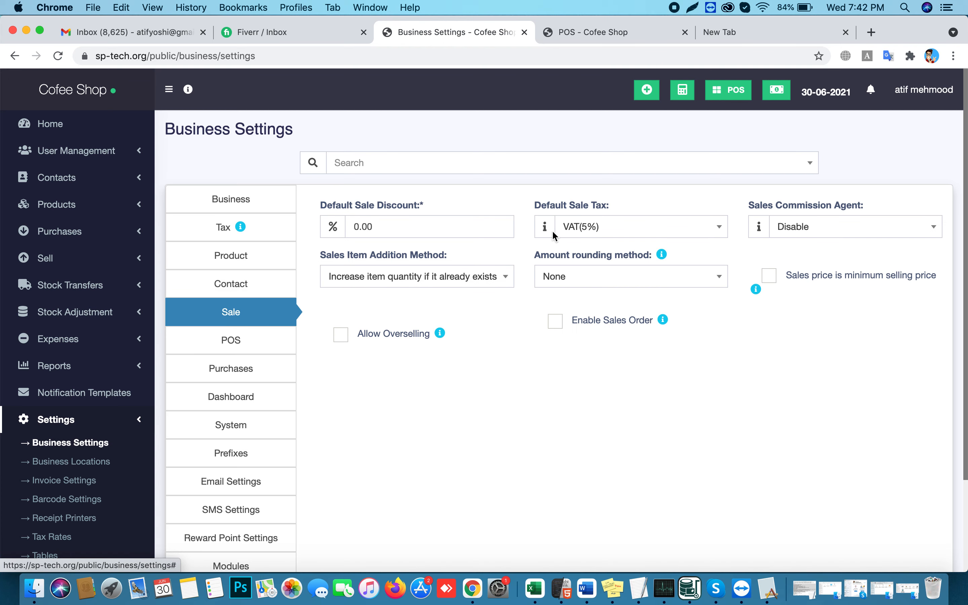
{"action": "left_click", "coordinate": [556, 235]}
{"action": "left_click", "coordinate": [585, 296]}
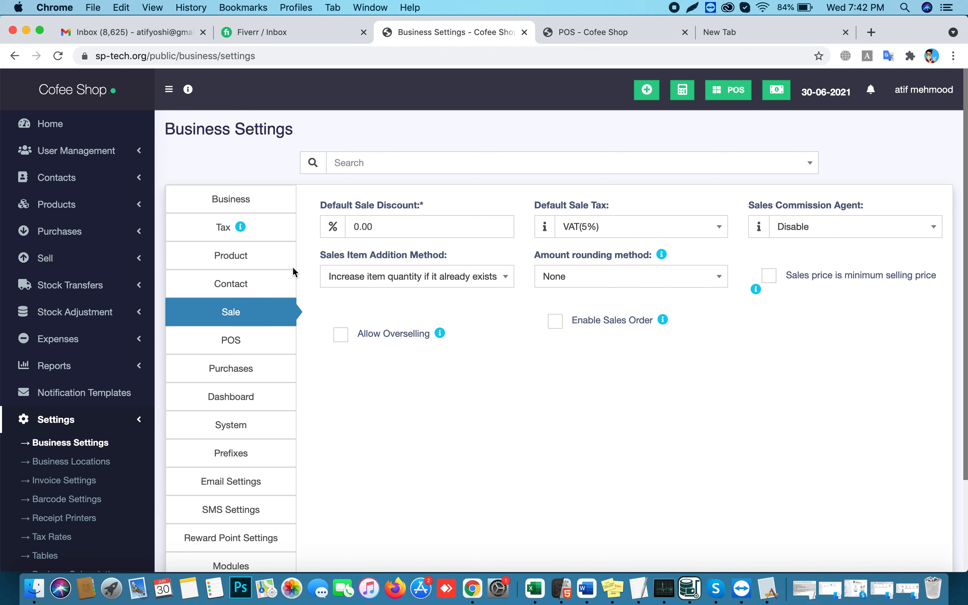
Disable inline tax in purchase and sell and save the settings
{"action": "left_click", "coordinate": [221, 238]}
{"action": "left_click", "coordinate": [555, 280]}
{"action": "scroll", "coordinate": [827, 411], "scroll_direction": "down", "scroll_amount": 4}
{"action": "left_click", "coordinate": [889, 525]}
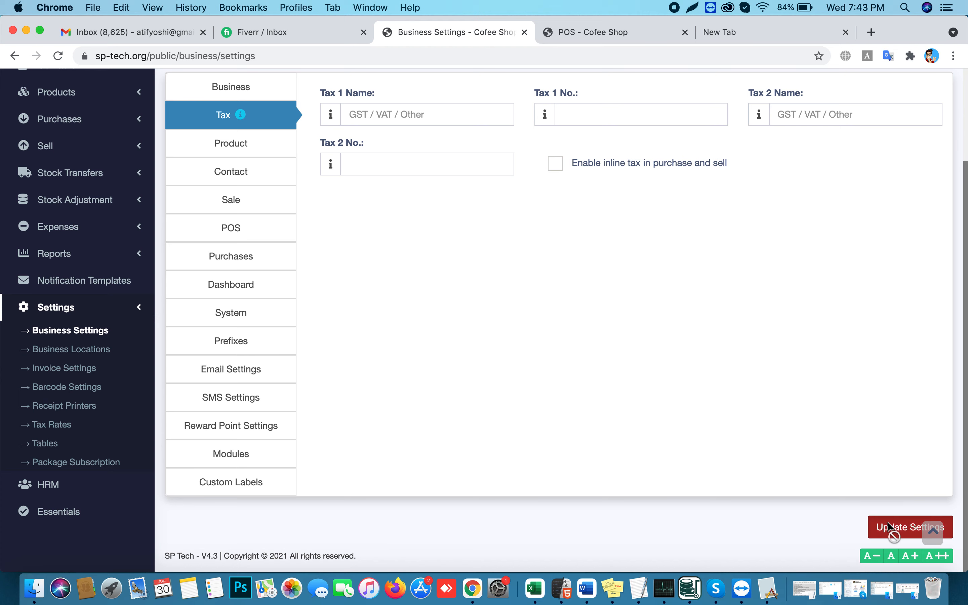
Reload POS and sell one TEst Product for cash, checking invoice 0004's 95.24 subtotal and 4.76 VAT
{"action": "left_click", "coordinate": [568, 39]}
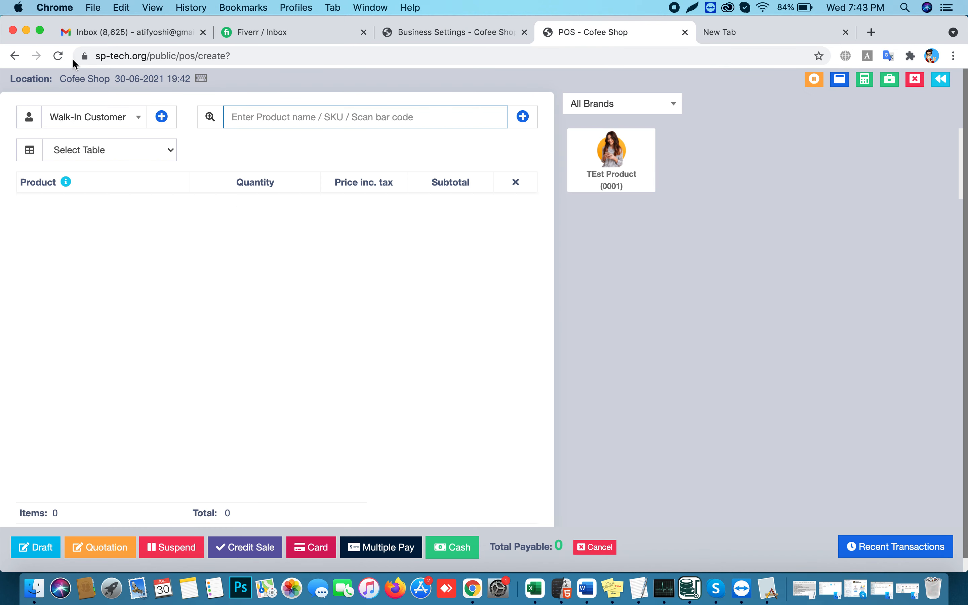
{"action": "left_click", "coordinate": [58, 56]}
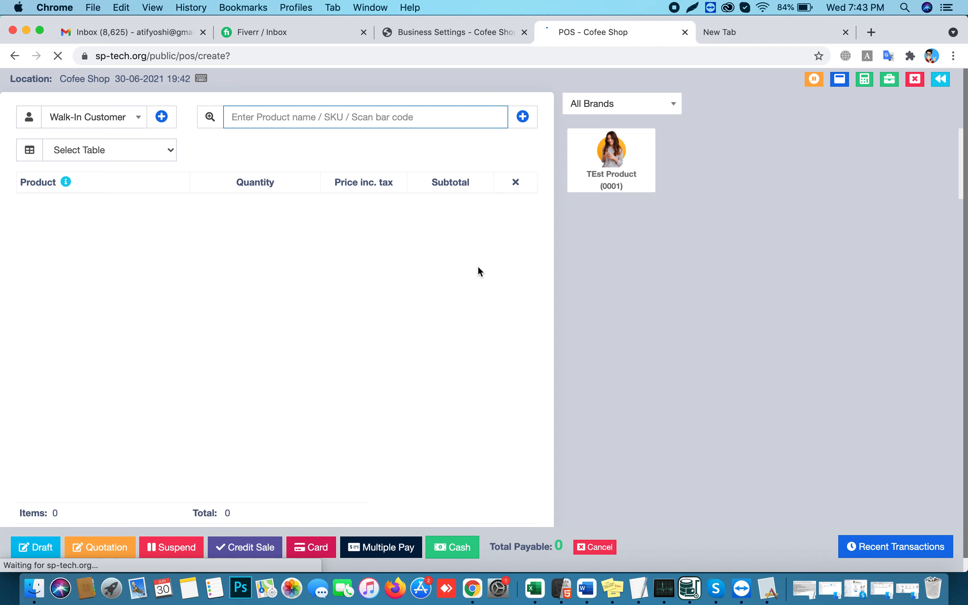
{"action": "left_click", "coordinate": [625, 168]}
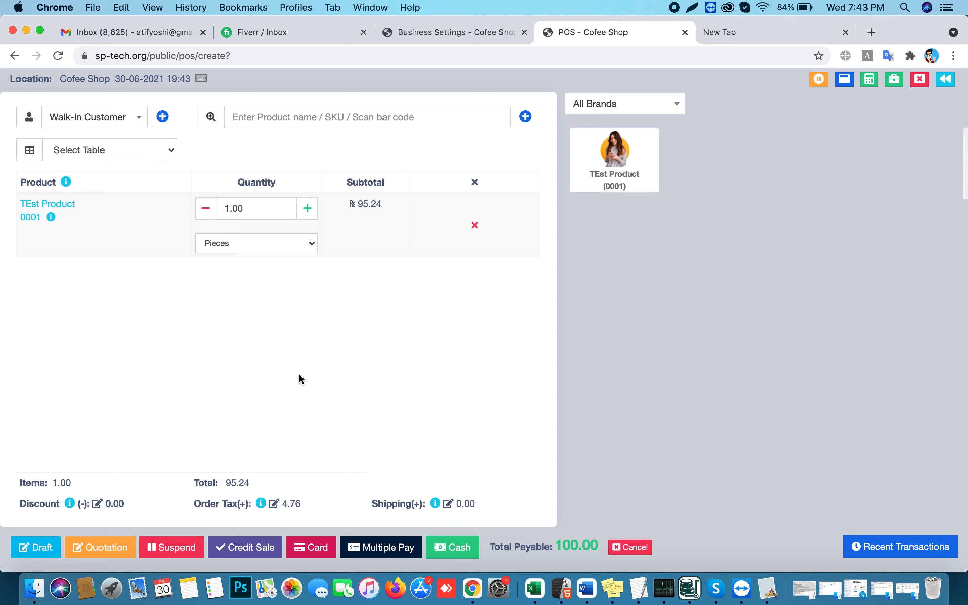
{"action": "left_click", "coordinate": [464, 548]}
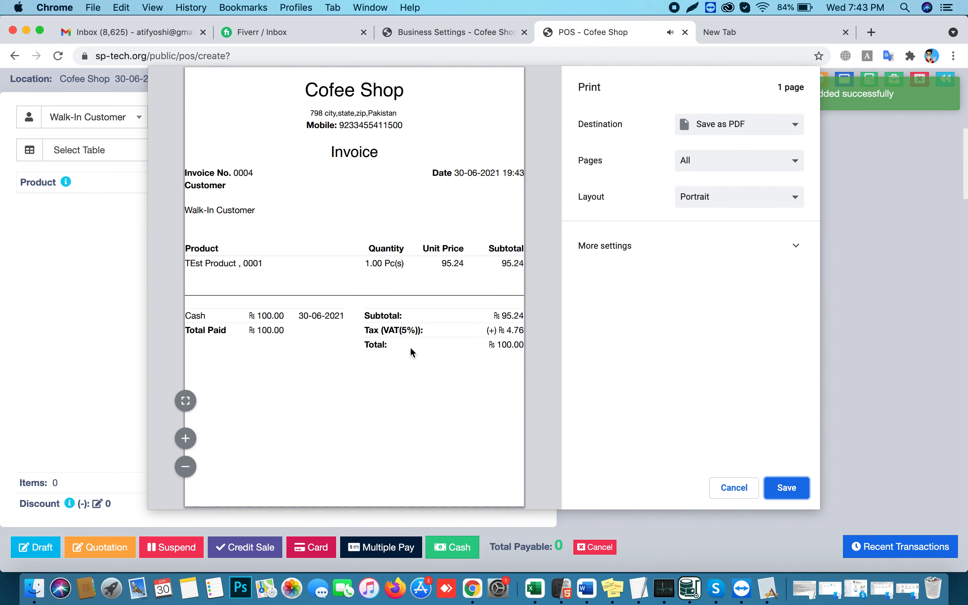
{"action": "left_click_drag", "start_coordinate": [504, 319], "coordinate": [518, 340]}
{"action": "left_click", "coordinate": [506, 376]}
{"action": "left_click", "coordinate": [734, 488]}
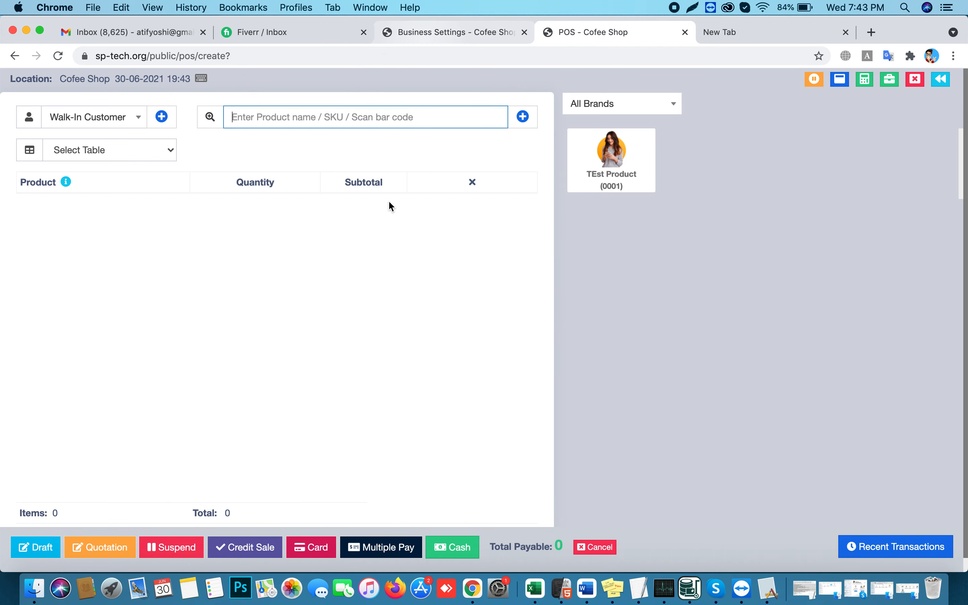
Add two TEst Product units to the cart and suspend the sale with a note
{"action": "scroll", "coordinate": [405, 308], "scroll_direction": "down", "scroll_amount": 1}
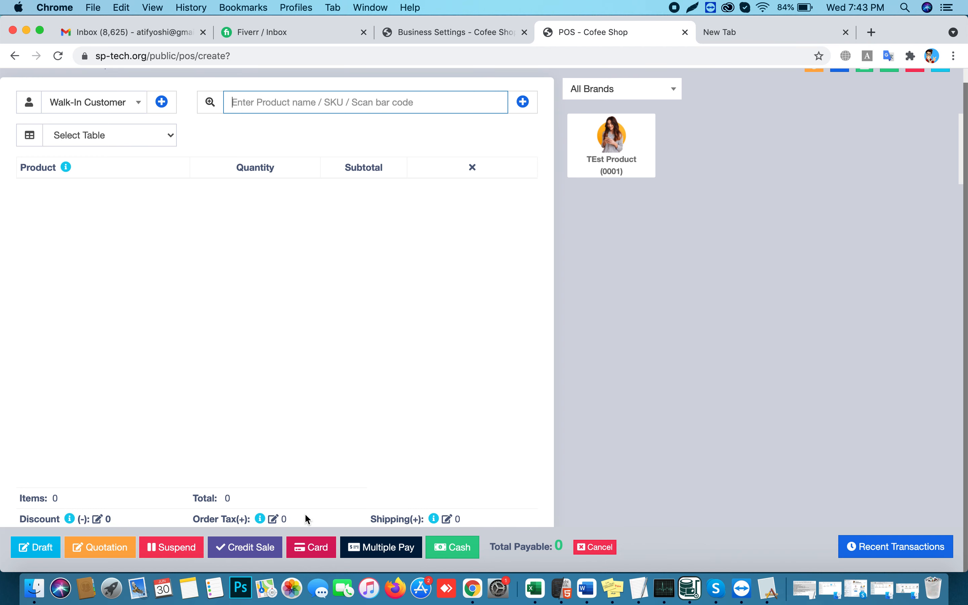
{"action": "scroll", "coordinate": [605, 233], "scroll_direction": "up", "scroll_amount": 1}
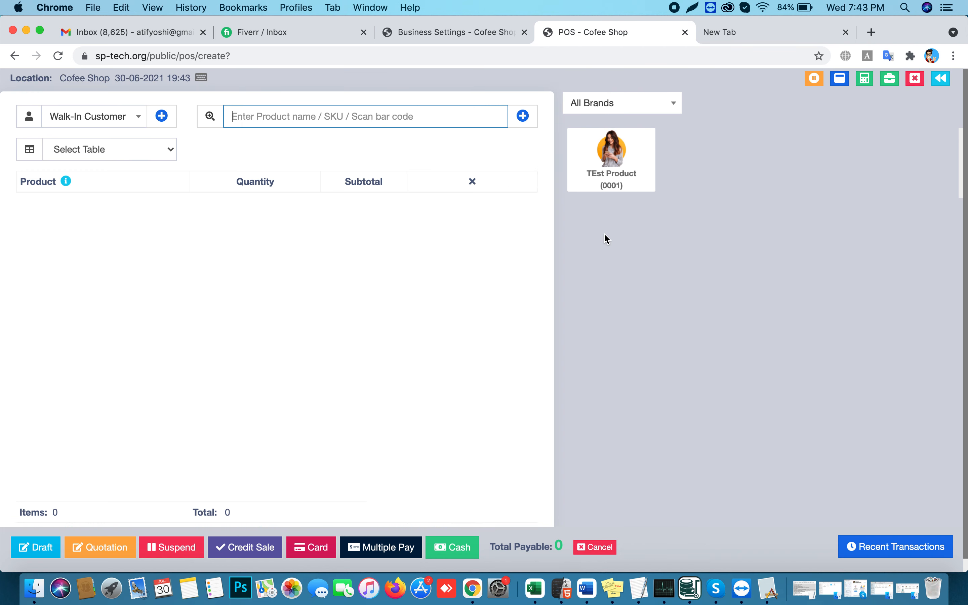
{"action": "left_click", "coordinate": [613, 160]}
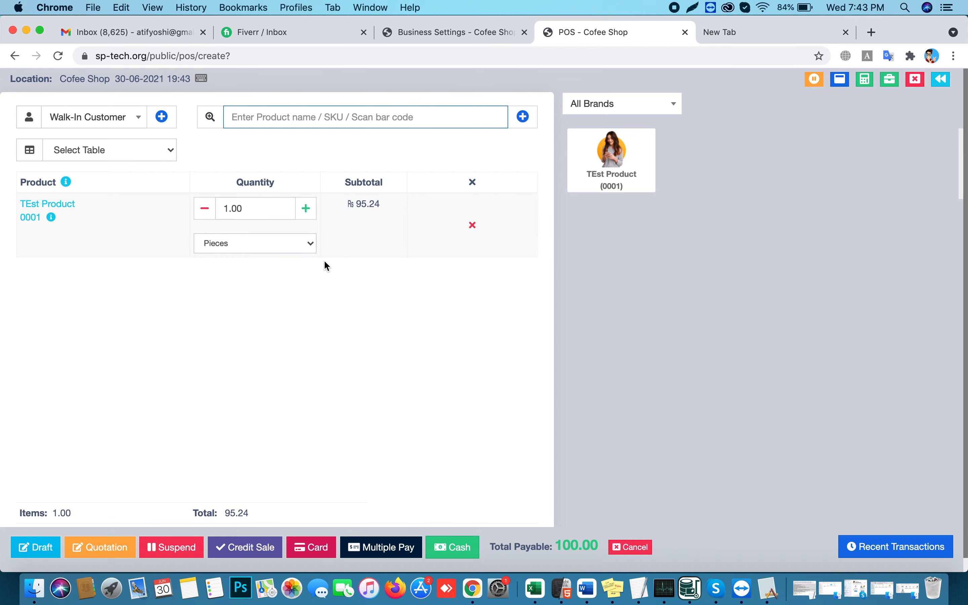
{"action": "left_click", "coordinate": [306, 209]}
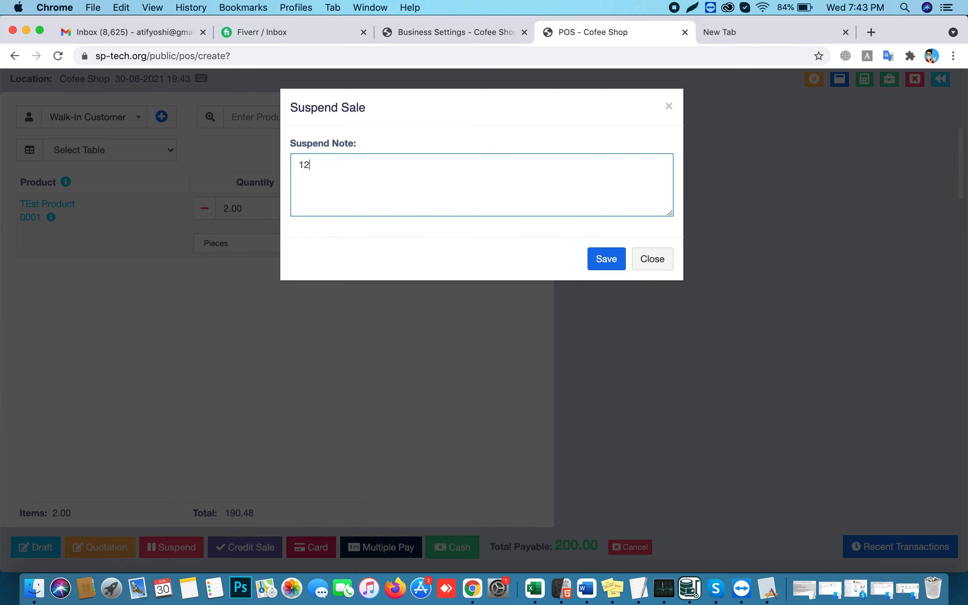
{"action": "left_click", "coordinate": [607, 258]}
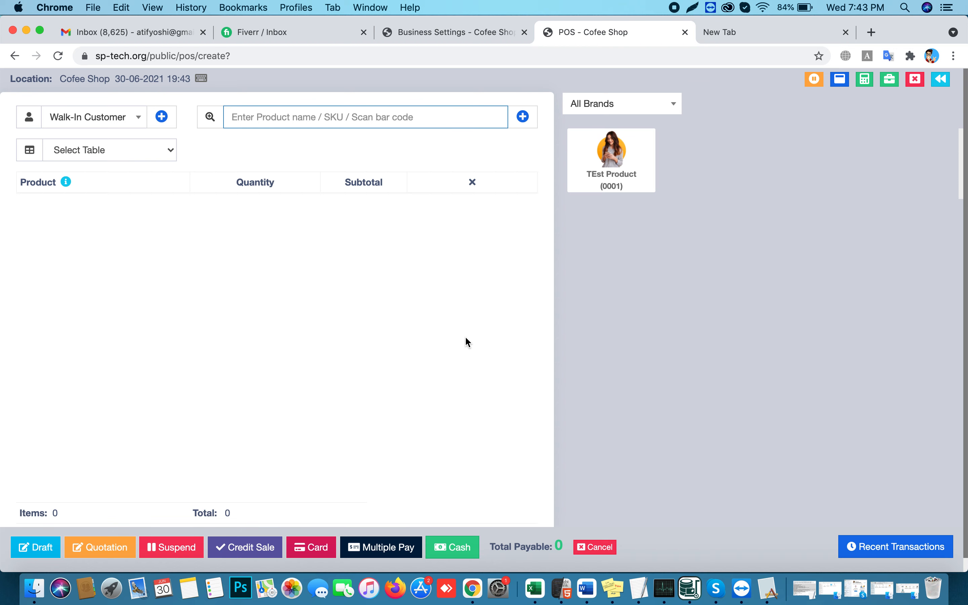
Edit suspended sale 0005 to 3 TEst Product units (300.01, VAT 14.29) and re-suspend it
{"action": "left_click", "coordinate": [815, 80]}
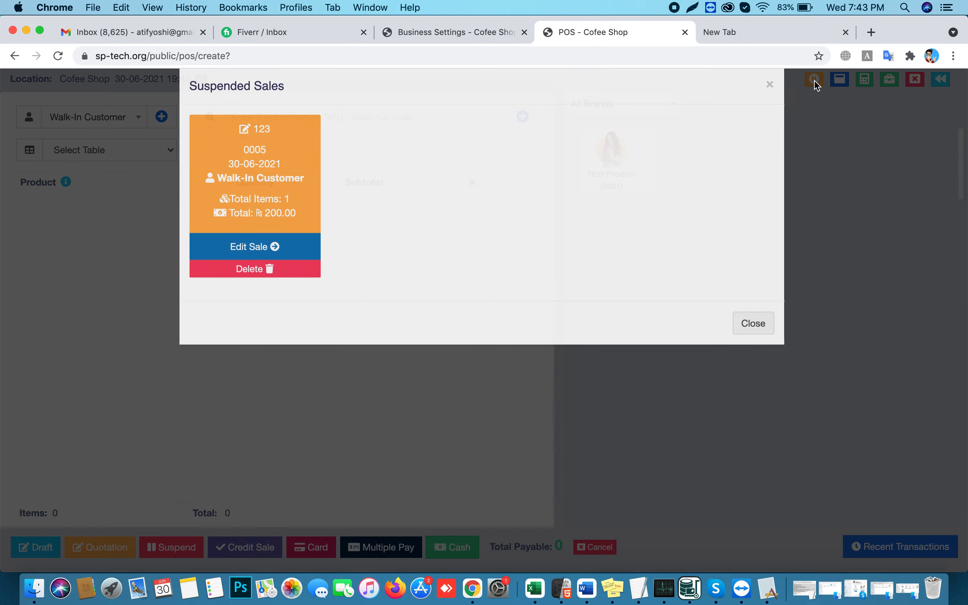
{"action": "left_click", "coordinate": [252, 270]}
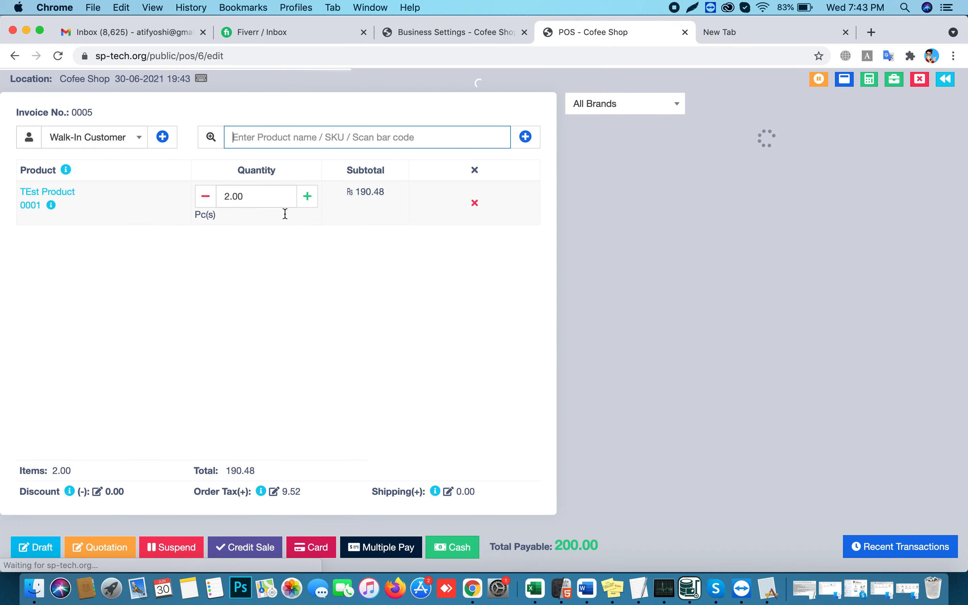
{"action": "left_click", "coordinate": [306, 230]}
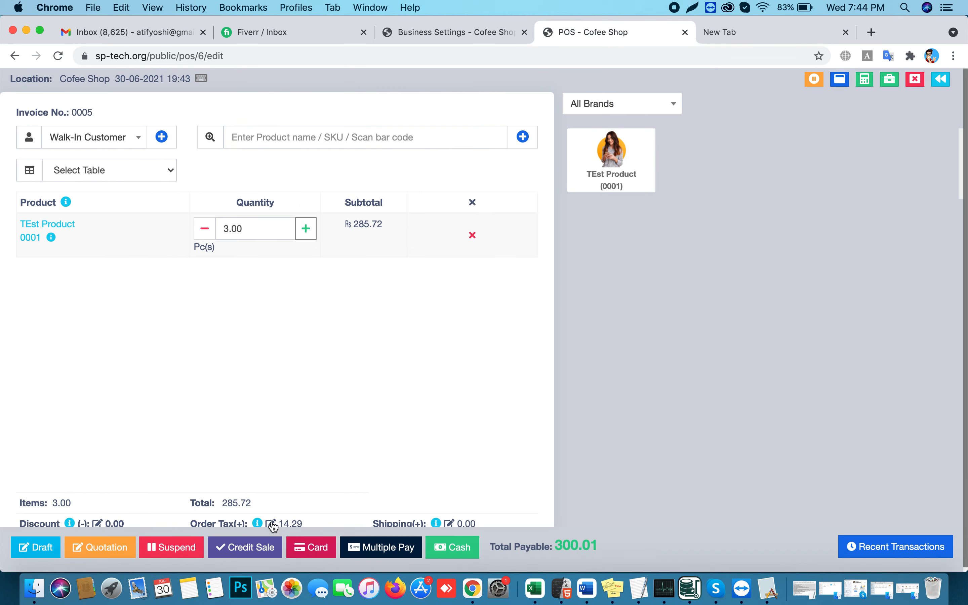
{"action": "left_click", "coordinate": [172, 548]}
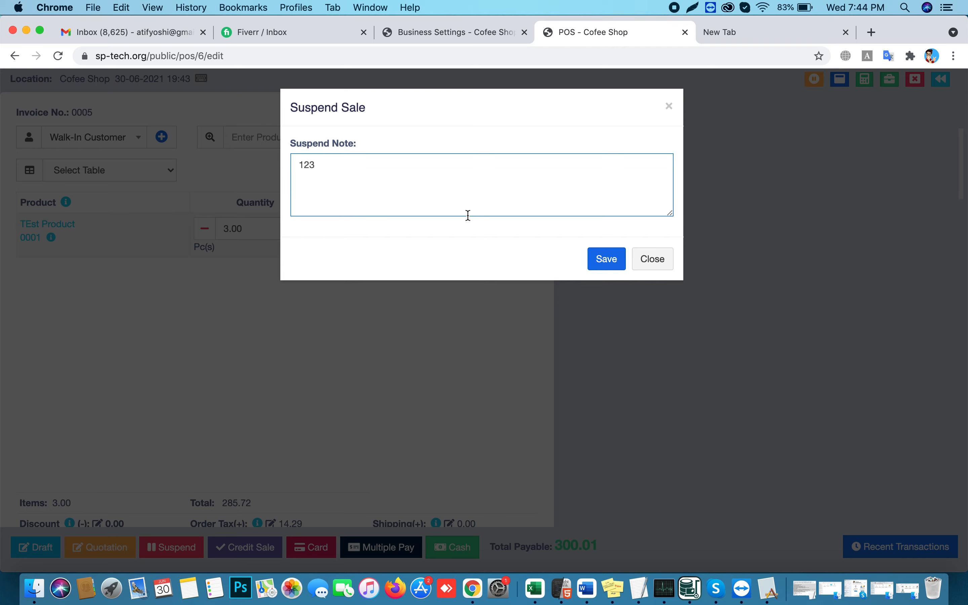
{"action": "left_click", "coordinate": [607, 259]}
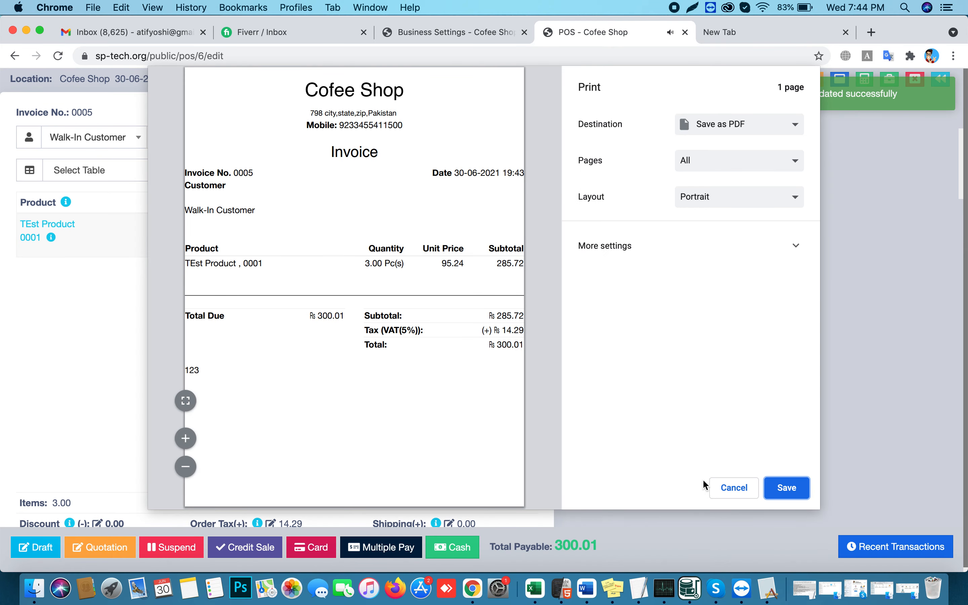
{"action": "left_click_drag", "start_coordinate": [499, 334], "coordinate": [550, 373]}
{"action": "left_click", "coordinate": [725, 495]}
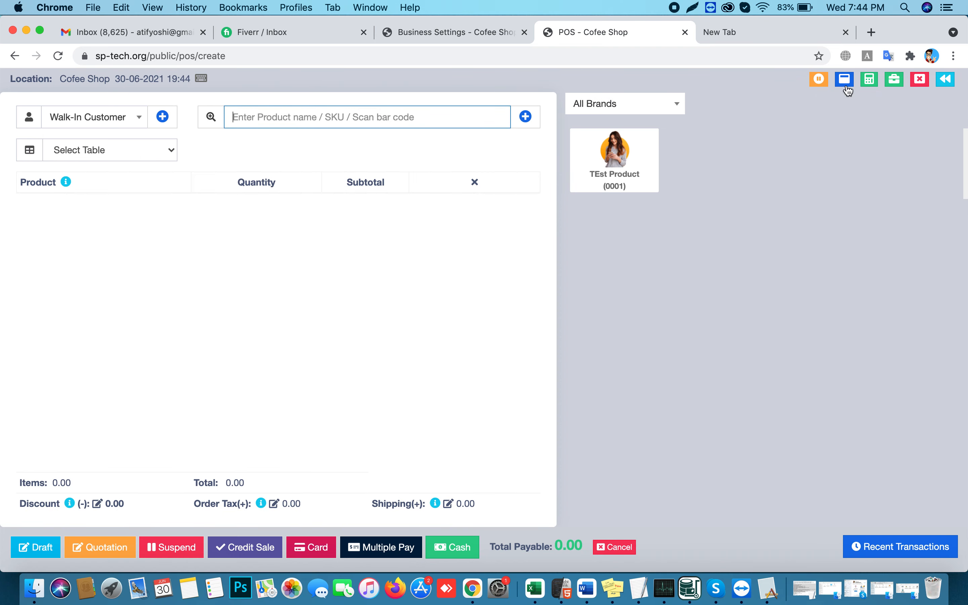
Reopen suspended sale 0005 and settle its 300.01 total as a cash payment
{"action": "left_click", "coordinate": [819, 80]}
{"action": "left_click", "coordinate": [239, 274]}
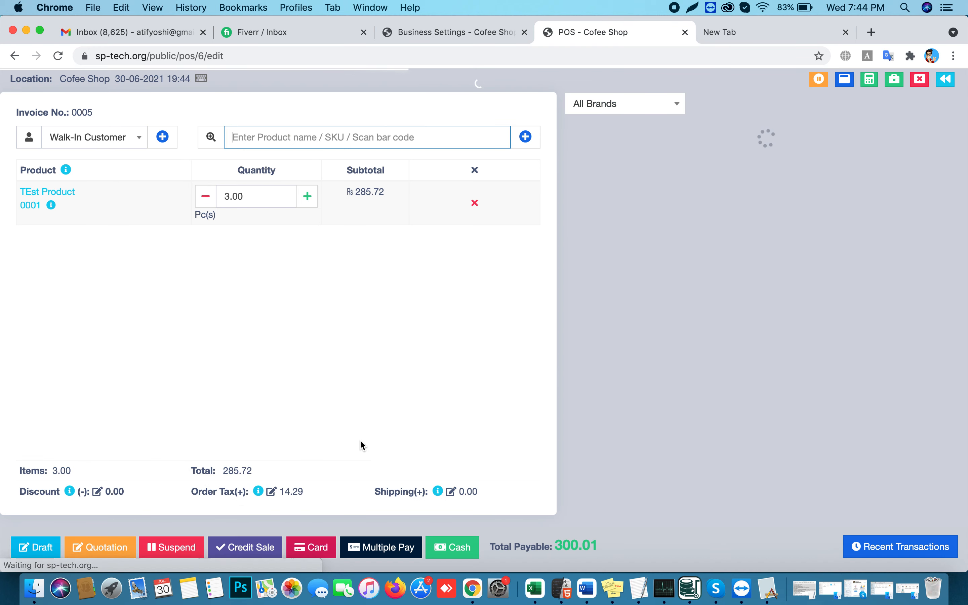
{"action": "left_click", "coordinate": [462, 552]}
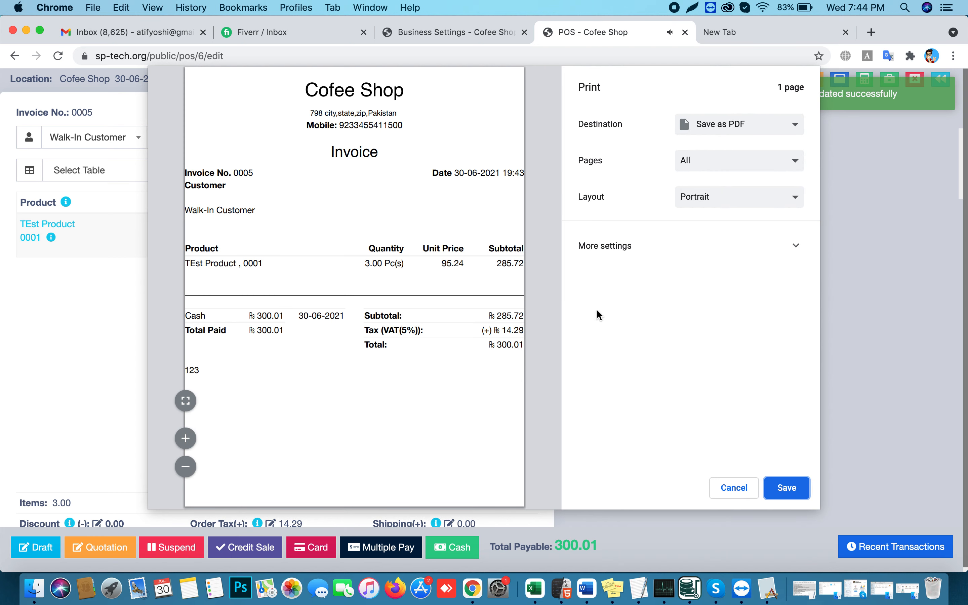
{"action": "left_click", "coordinate": [739, 488]}
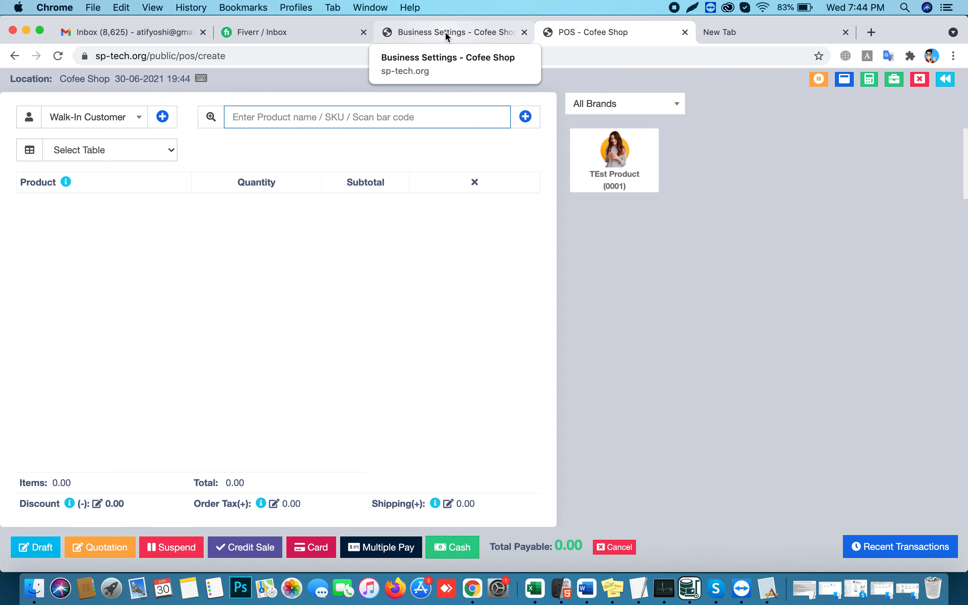
Switch to the Business Settings page and browse the Products and Contacts sidebar menus
{"action": "left_click", "coordinate": [446, 34]}
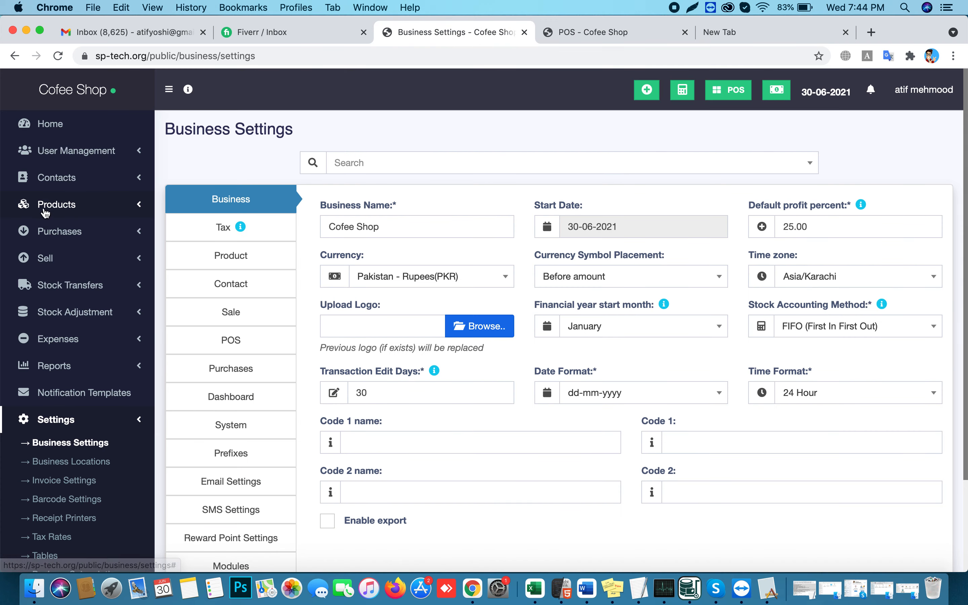
{"action": "left_click", "coordinate": [62, 209]}
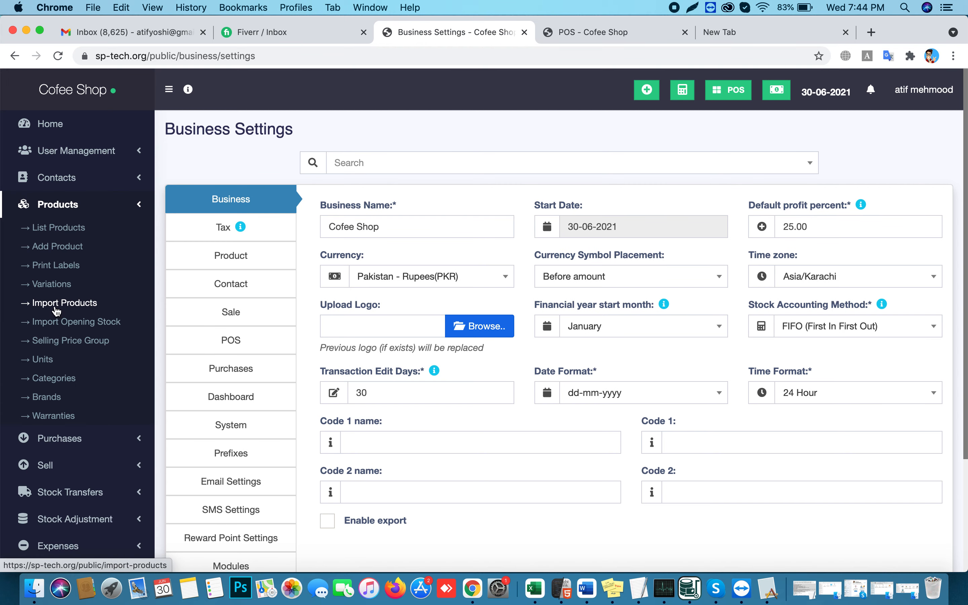
{"action": "left_click", "coordinate": [59, 181]}
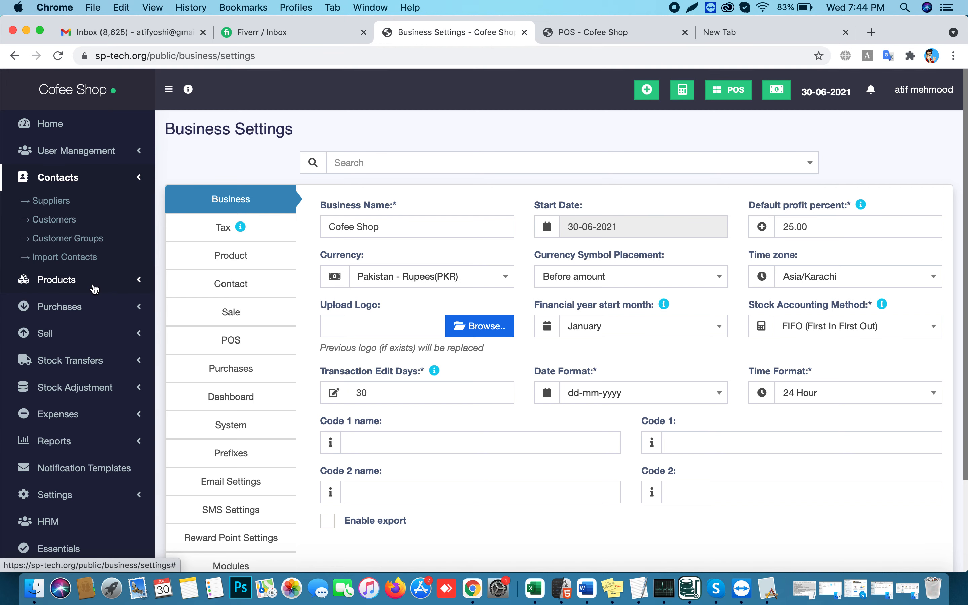
{"action": "left_click", "coordinate": [85, 281]}
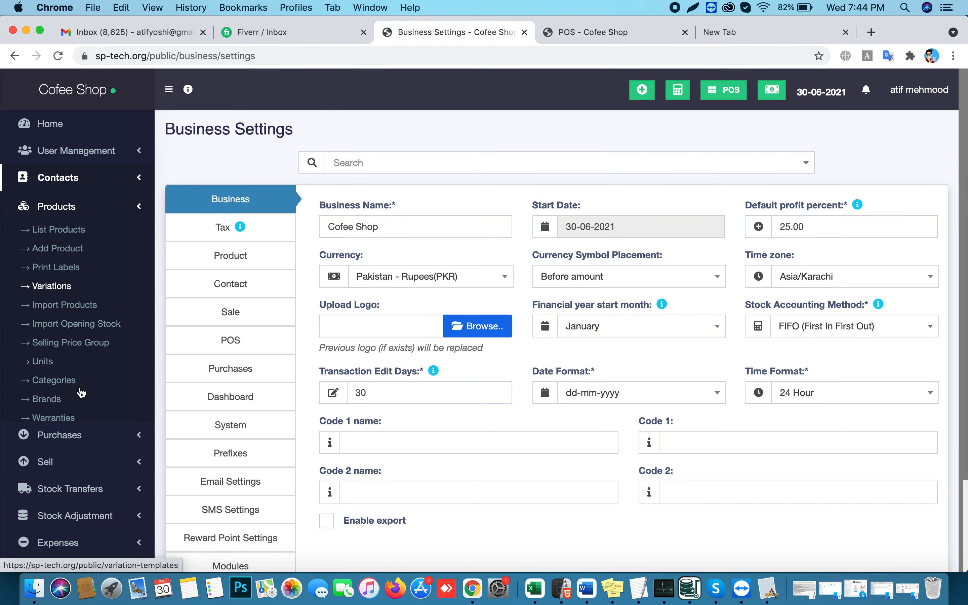
{"action": "left_click", "coordinate": [82, 206]}
{"action": "left_click", "coordinate": [91, 206]}
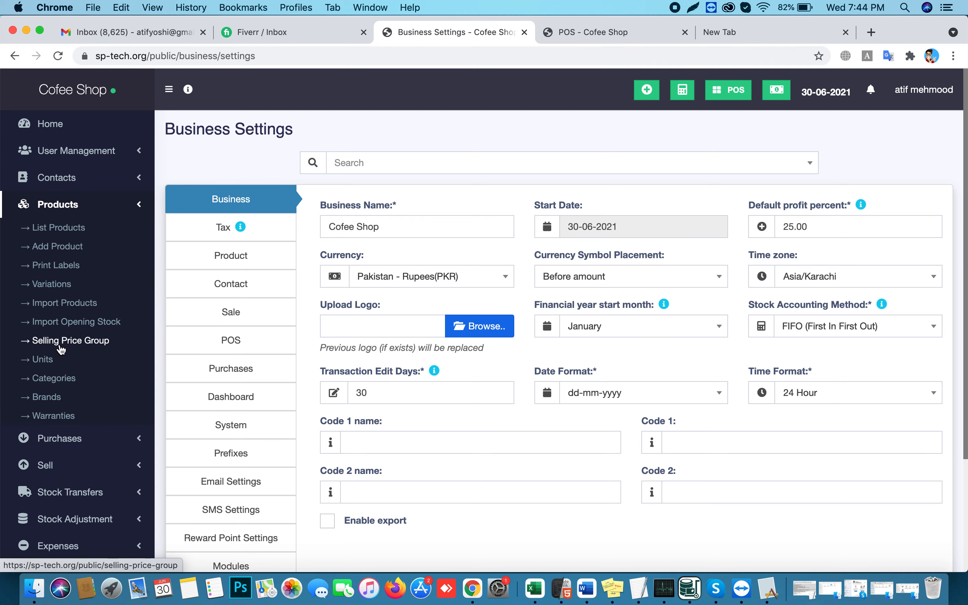
{"action": "left_click", "coordinate": [108, 207]}
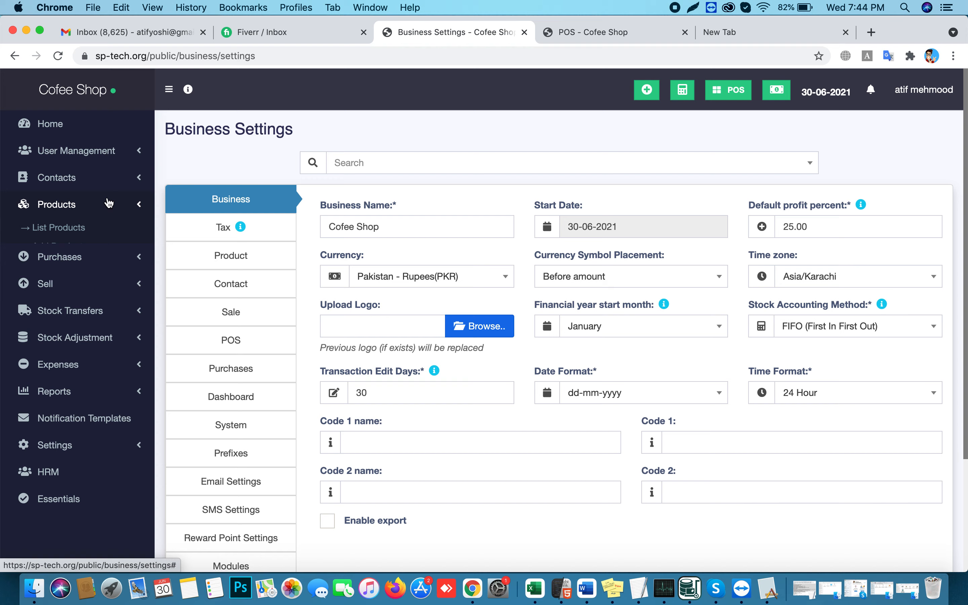
Toggle the Expenses menu and expand the Reports list in the sidebar
{"action": "left_click", "coordinate": [56, 339]}
{"action": "left_click", "coordinate": [68, 340]}
{"action": "left_click", "coordinate": [60, 365]}
{"action": "scroll", "coordinate": [68, 492], "scroll_direction": "down", "scroll_amount": 5}
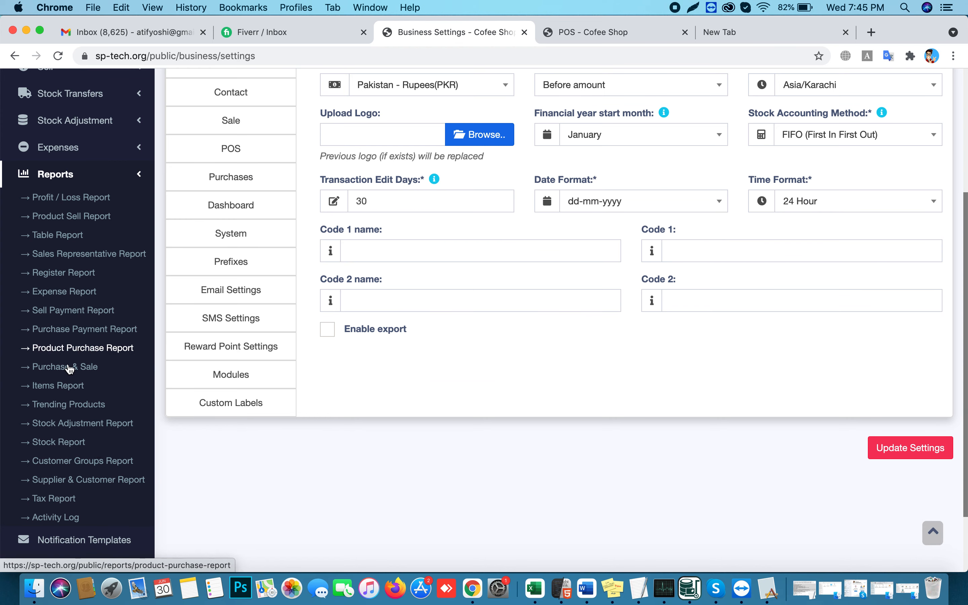
Open the Stock Report and highlight TEst Product's unit price 100.00, stock 13.00 and 7 sold
{"action": "left_click", "coordinate": [54, 444]}
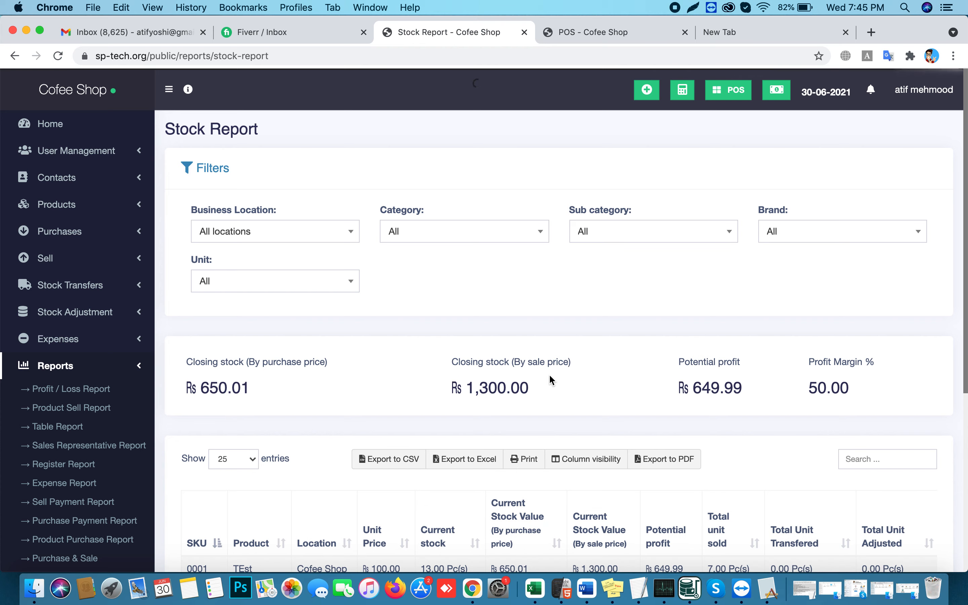
{"action": "scroll", "coordinate": [551, 380], "scroll_direction": "down", "scroll_amount": 10}
{"action": "scroll", "coordinate": [361, 314], "scroll_direction": "up", "scroll_amount": 2}
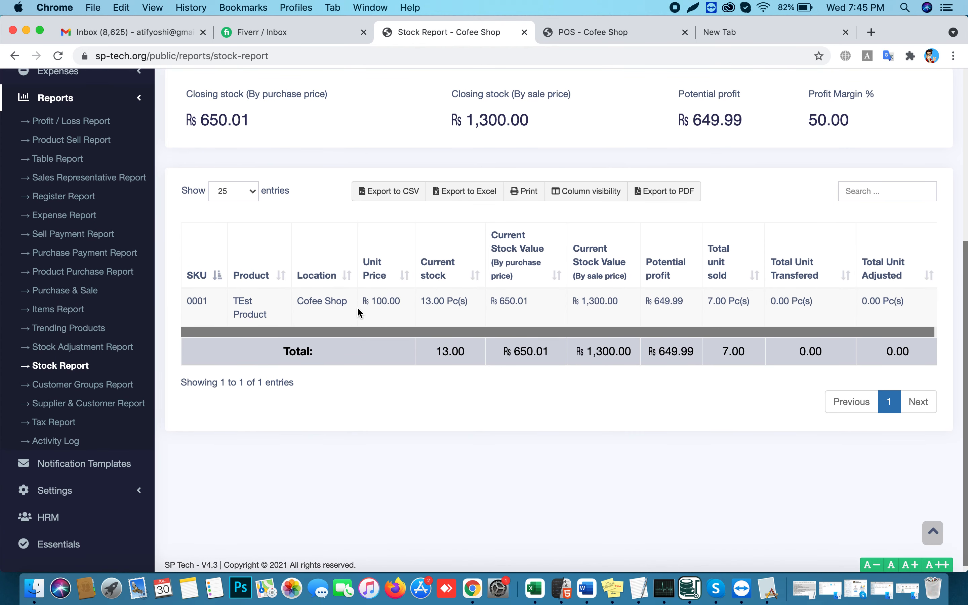
{"action": "scroll", "coordinate": [360, 315], "scroll_direction": "up", "scroll_amount": 1}
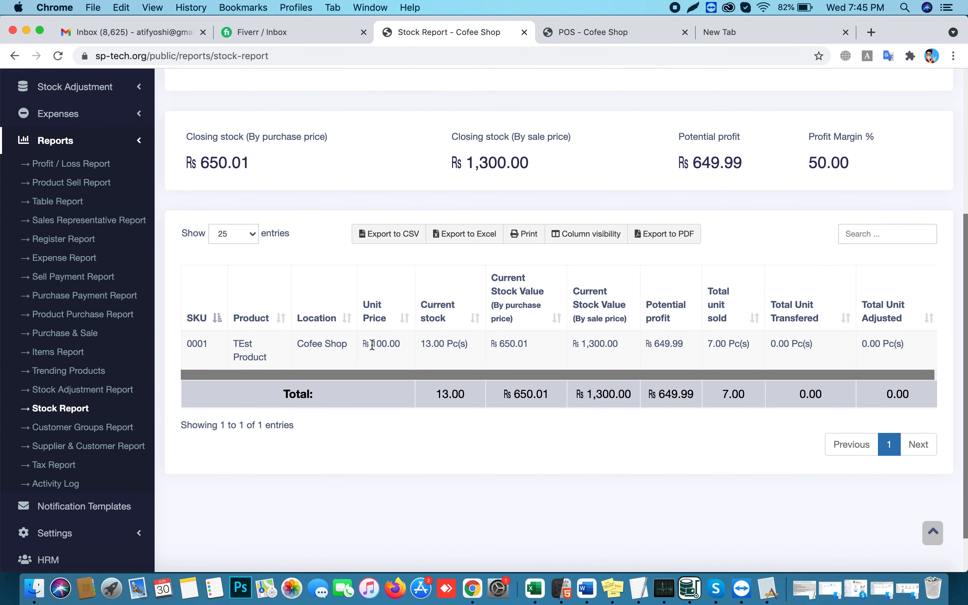
{"action": "double_click", "coordinate": [381, 347]}
{"action": "double_click", "coordinate": [430, 344]}
{"action": "left_click_drag", "start_coordinate": [709, 343], "coordinate": [741, 344]}
{"action": "scroll", "coordinate": [323, 270], "scroll_direction": "down", "scroll_amount": 1}
{"action": "scroll", "coordinate": [320, 275], "scroll_direction": "up", "scroll_amount": 1}
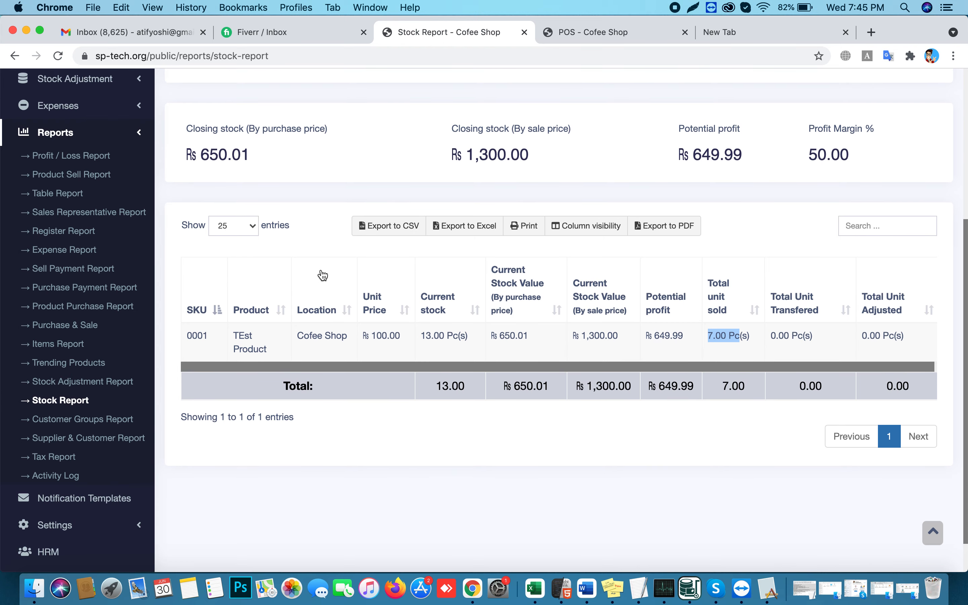
Highlight the closing stock value 650.01 and potential profit 649.99, then return to Home
{"action": "left_click_drag", "start_coordinate": [203, 162], "coordinate": [245, 161]}
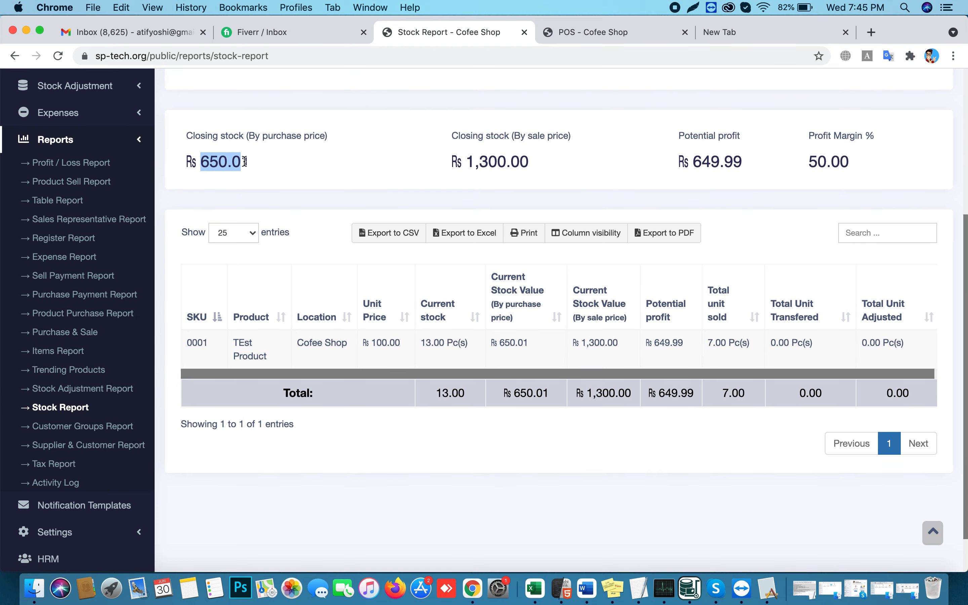
{"action": "left_click_drag", "start_coordinate": [474, 161], "coordinate": [529, 161]}
{"action": "left_click_drag", "start_coordinate": [693, 162], "coordinate": [748, 164]}
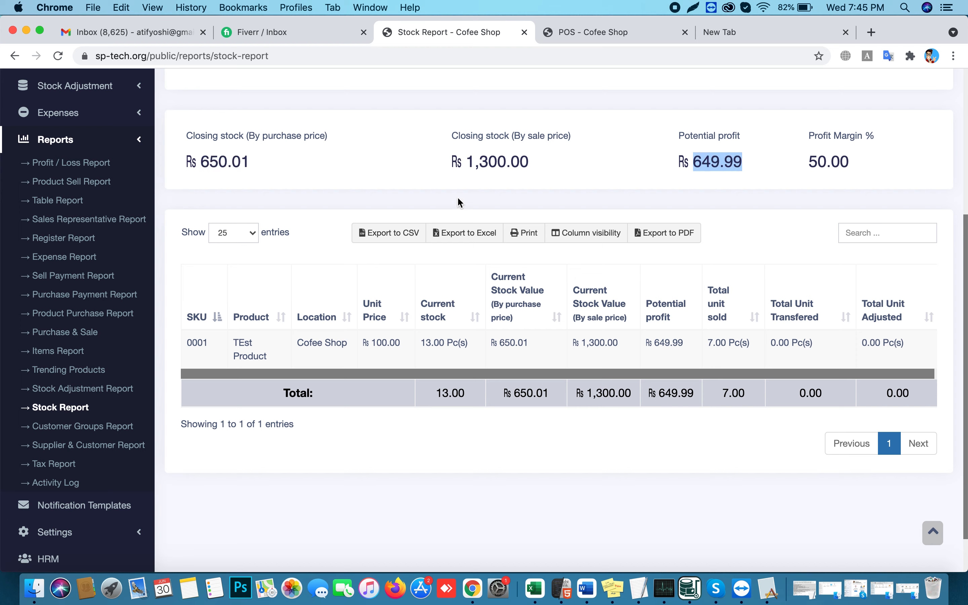
{"action": "left_click", "coordinate": [548, 190]}
{"action": "left_click_drag", "start_coordinate": [695, 163], "coordinate": [746, 169]}
{"action": "left_click", "coordinate": [565, 191]}
{"action": "scroll", "coordinate": [222, 249], "scroll_direction": "up", "scroll_amount": 6}
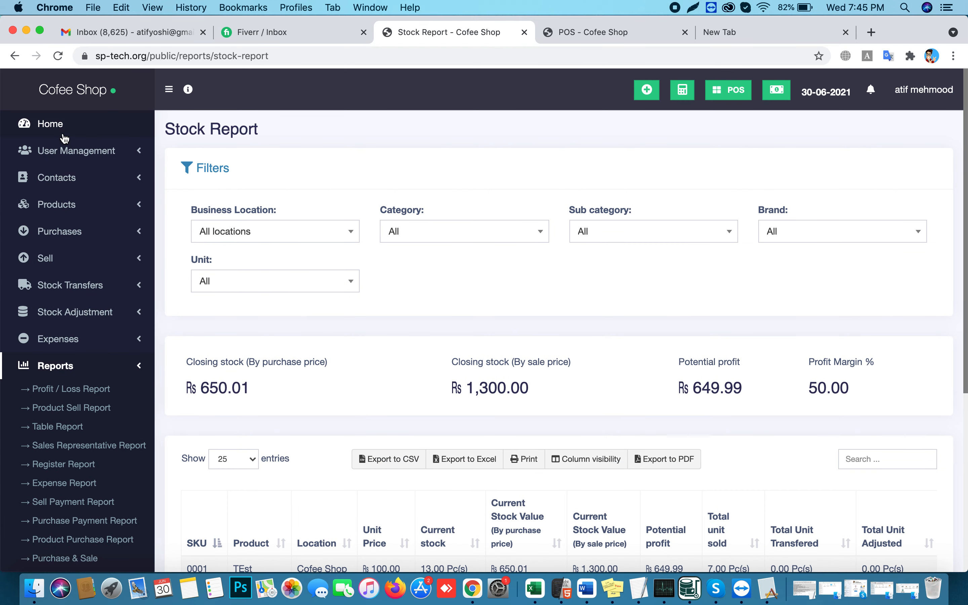
{"action": "left_click", "coordinate": [63, 134]}
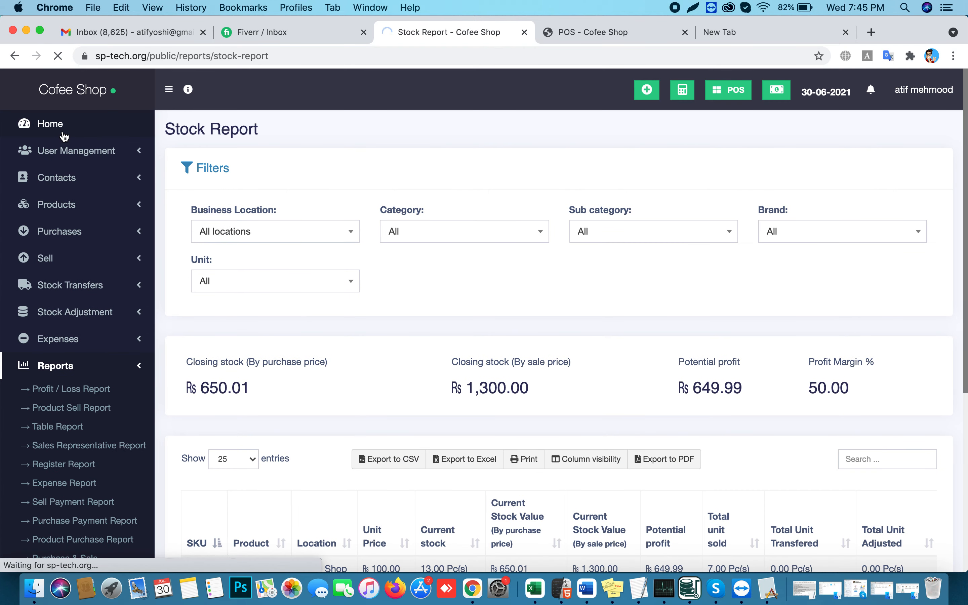